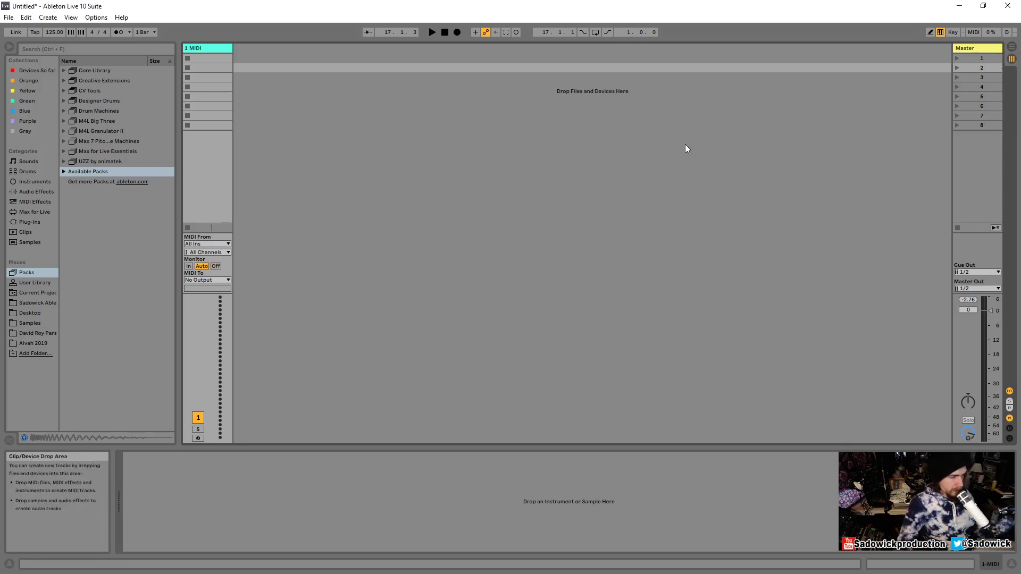
Step: Switch to the Arrangement View and place the insert marker at points around bar 17 on the MIDI track
click(1012, 50)
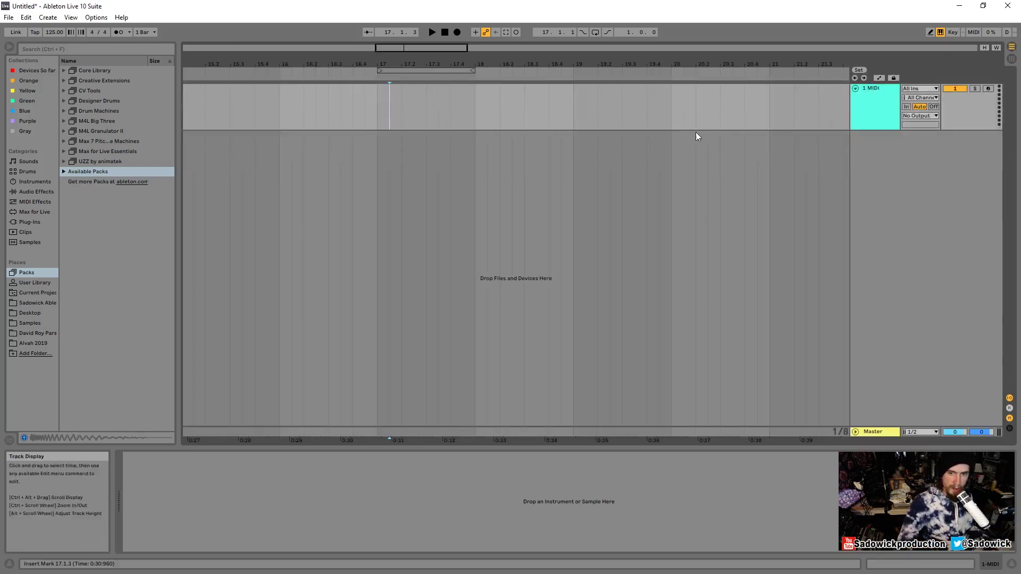
click(349, 104)
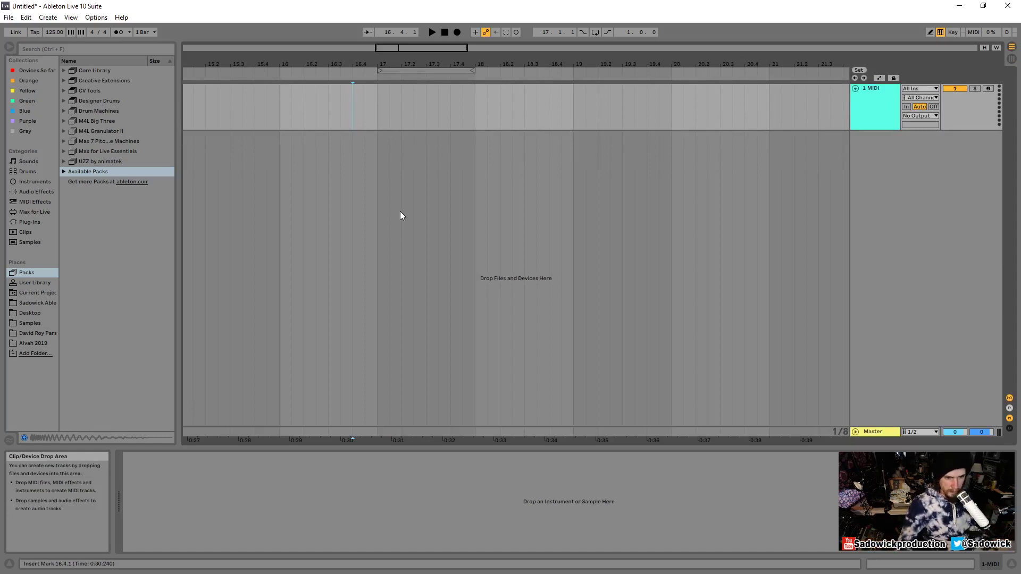
click(389, 160)
click(375, 156)
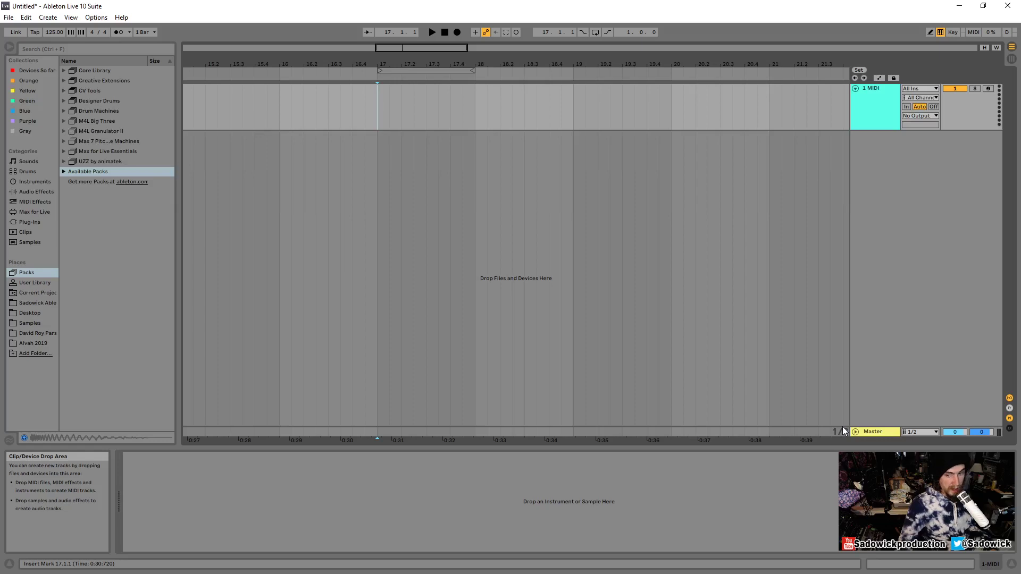
click(410, 174)
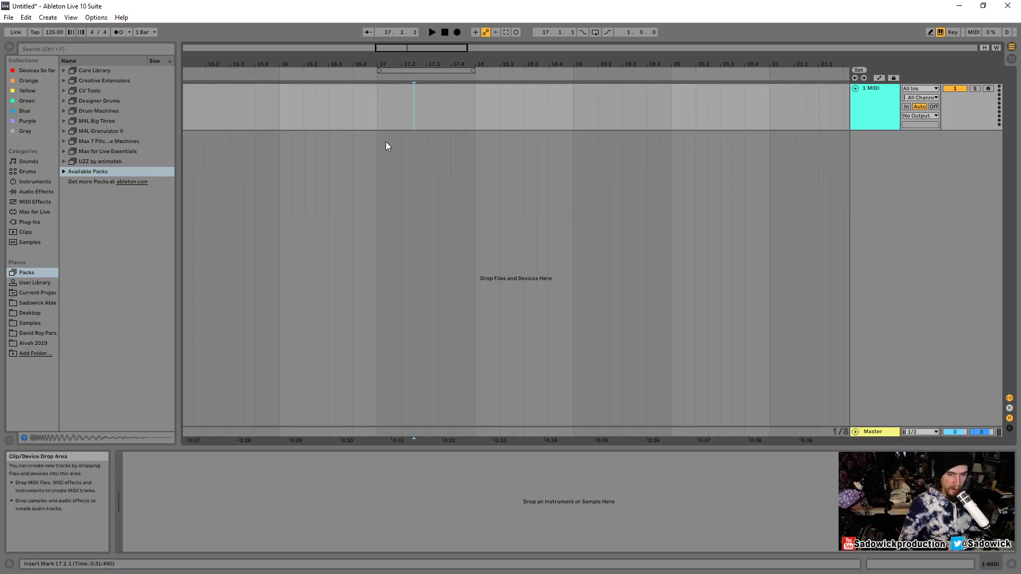
Step: Set the arrangement grid to a fixed spacing of 1 Bar
drag(379, 120, 473, 101)
click(474, 99)
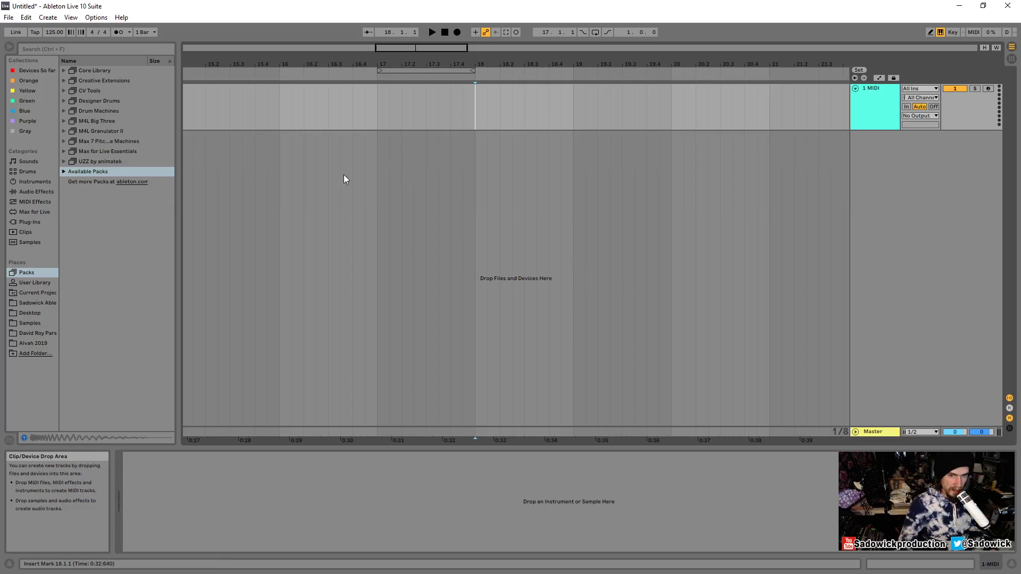
right_click(386, 142)
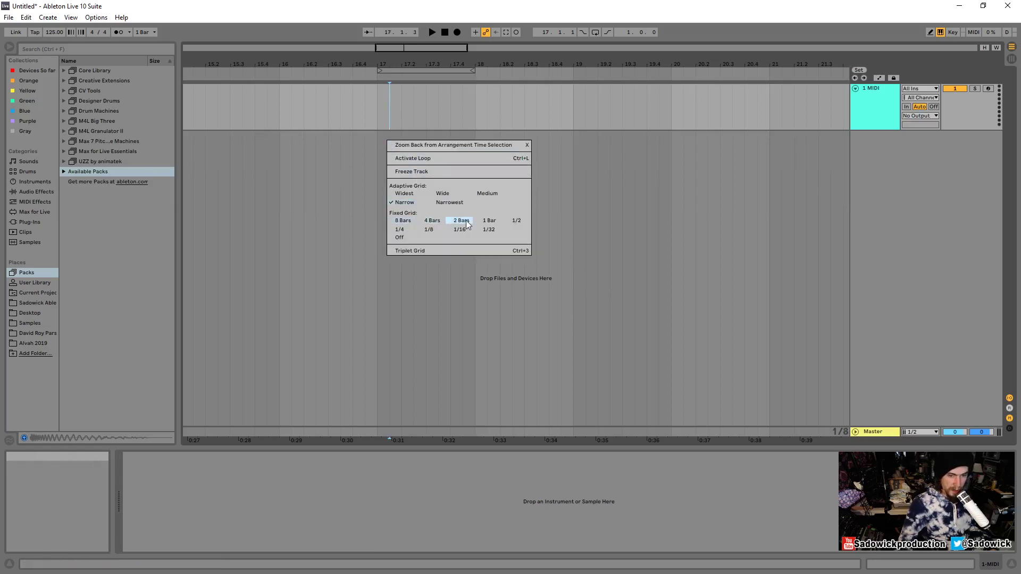
click(492, 221)
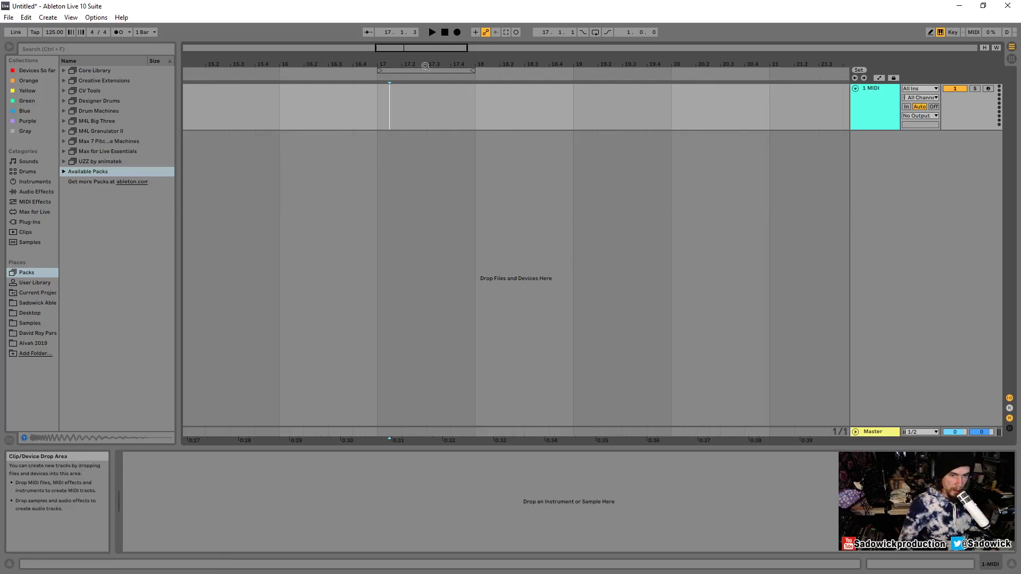
drag(432, 99, 457, 103)
drag(563, 107, 379, 105)
right_click(431, 92)
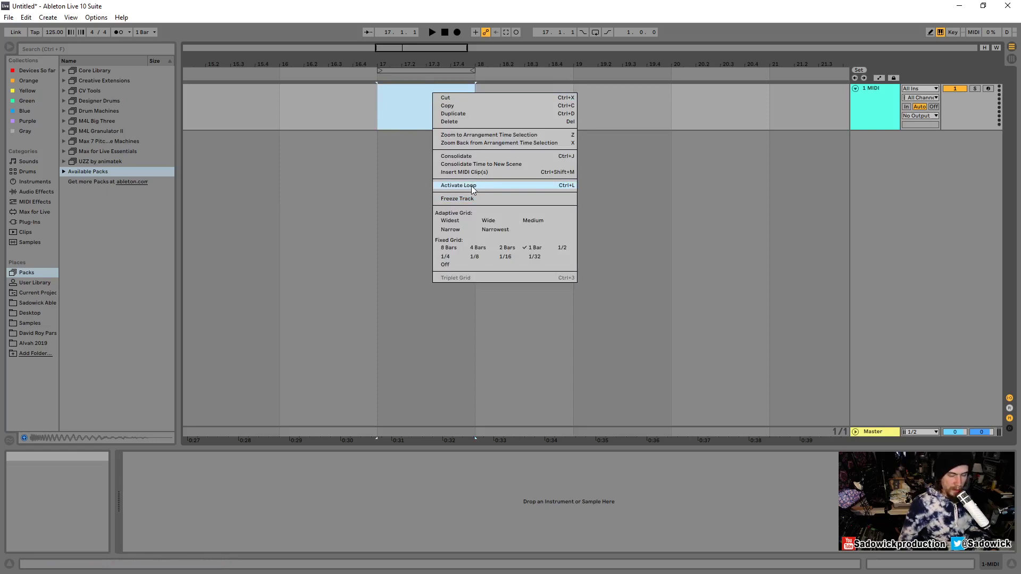
click(378, 102)
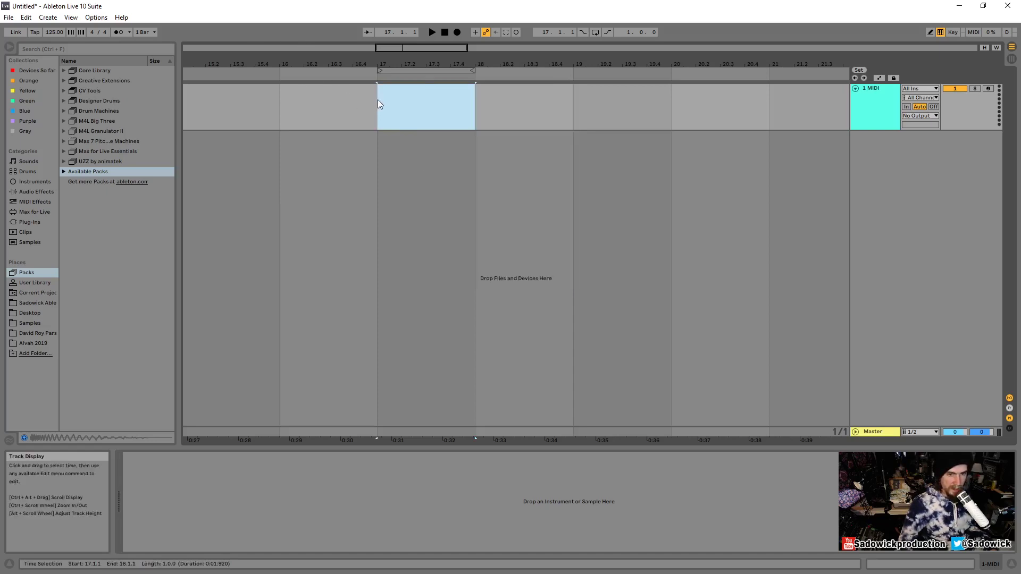
click(378, 101)
mouse_move(417, 71)
mouse_down()
mouse_move(341, 61)
mouse_move(435, 68)
mouse_up()
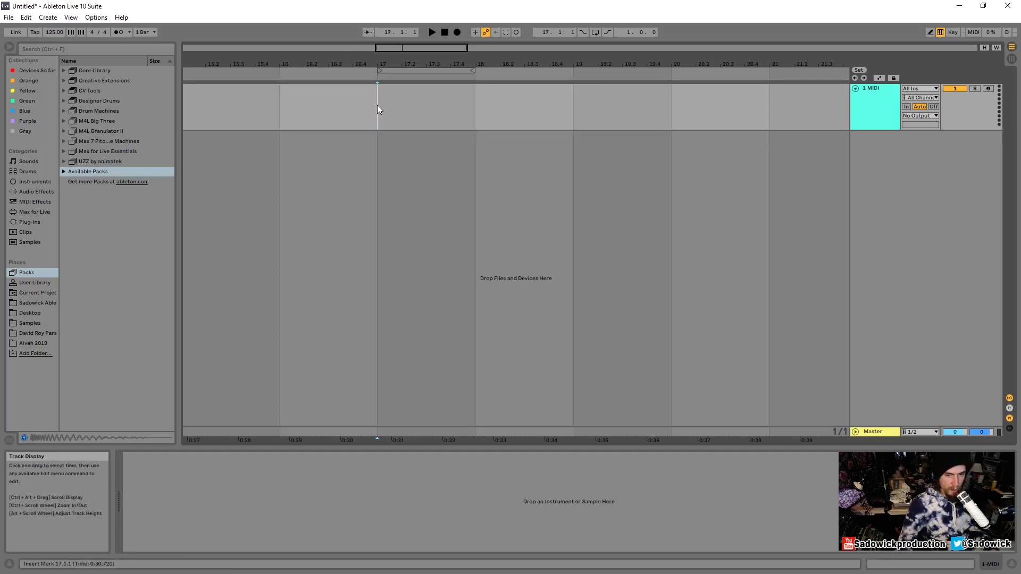
drag(378, 105, 475, 106)
right_click(424, 94)
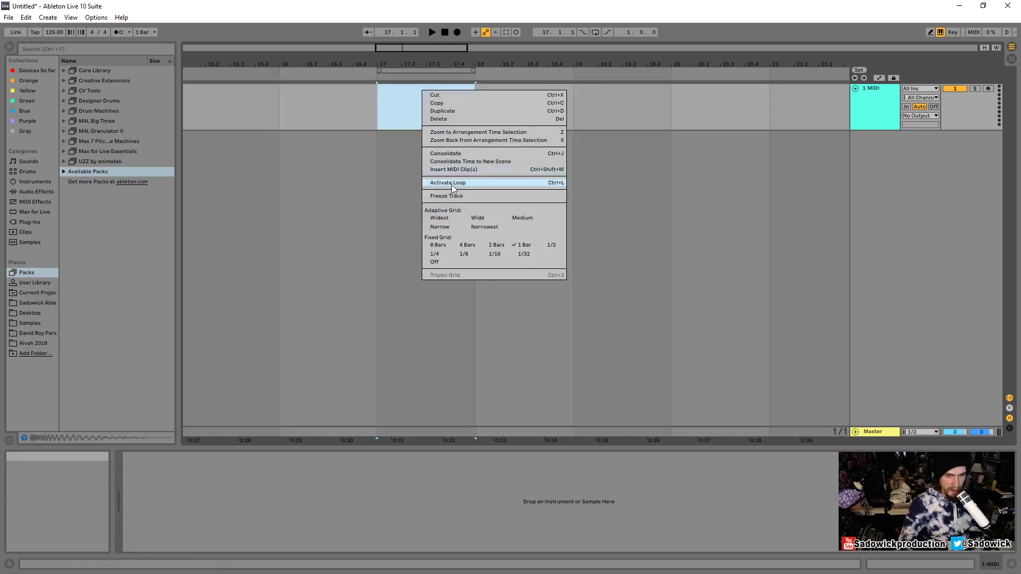
click(361, 104)
Step: Select bar 19 up to bar 20 on the MIDI track and loop the selection
drag(575, 96, 678, 97)
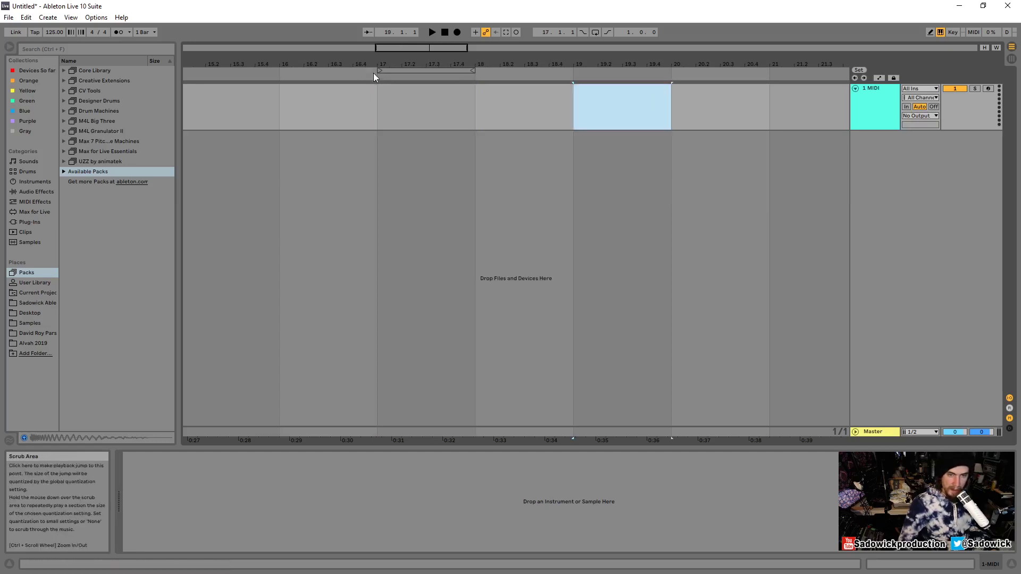
right_click(610, 97)
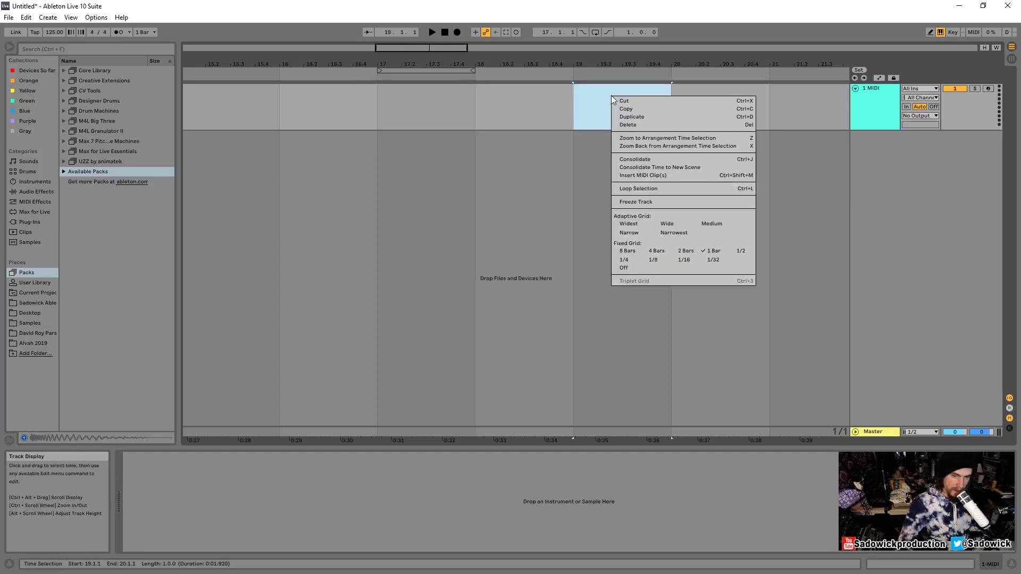
click(660, 190)
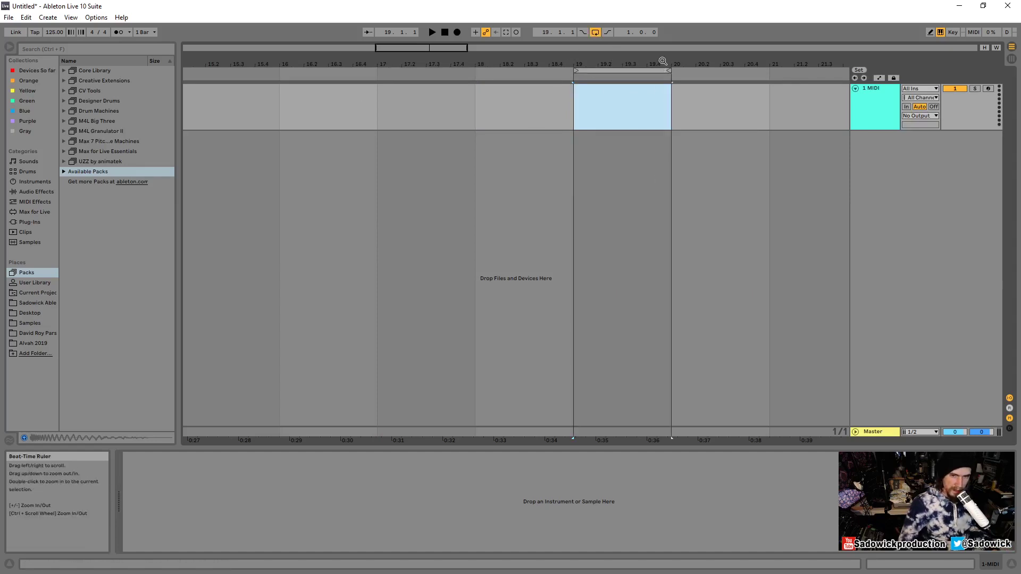
Step: Set the arrangement grid to the adaptive Narrow setting
drag(663, 61, 419, 130)
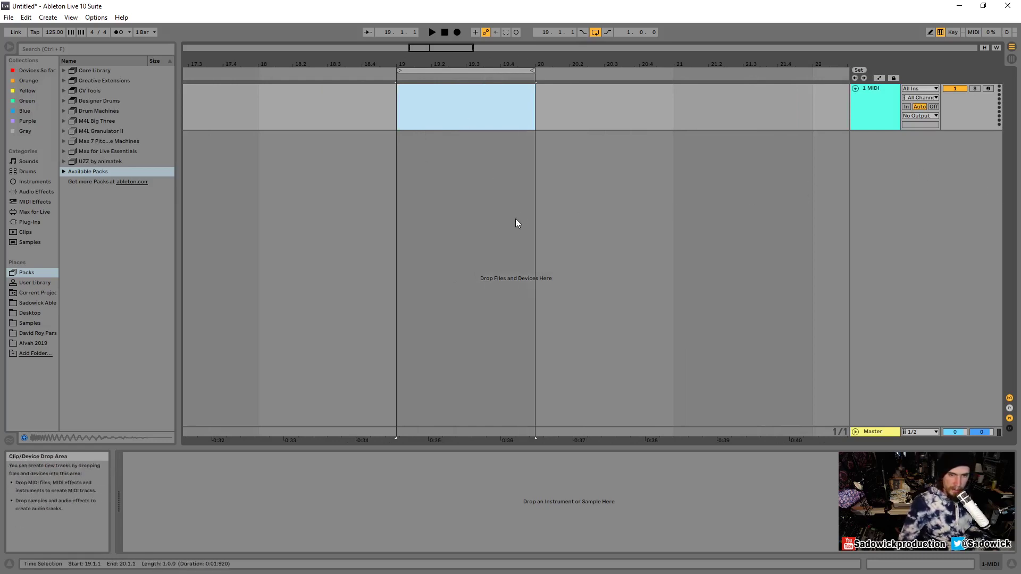
right_click(471, 146)
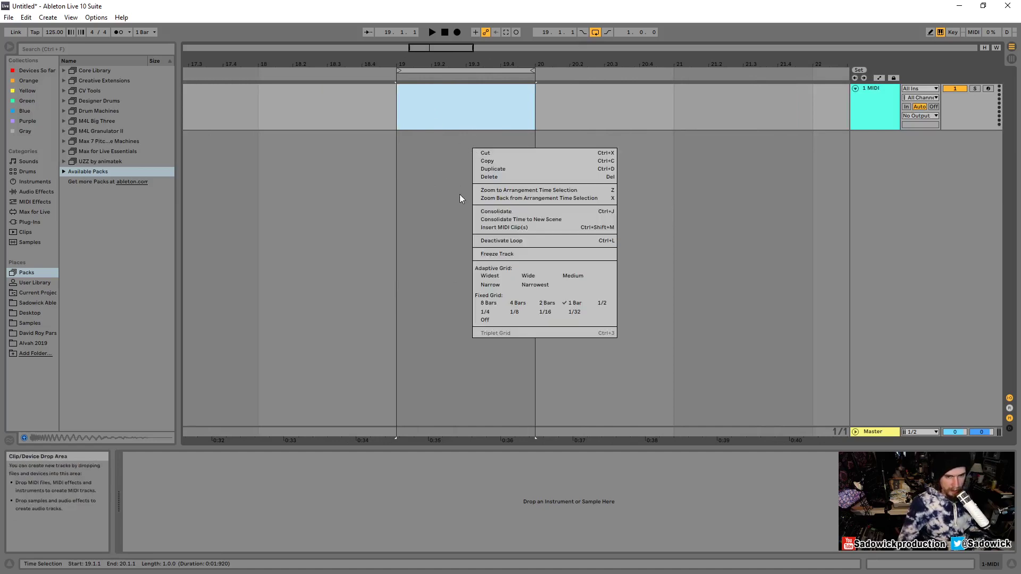
click(497, 286)
key(minus)
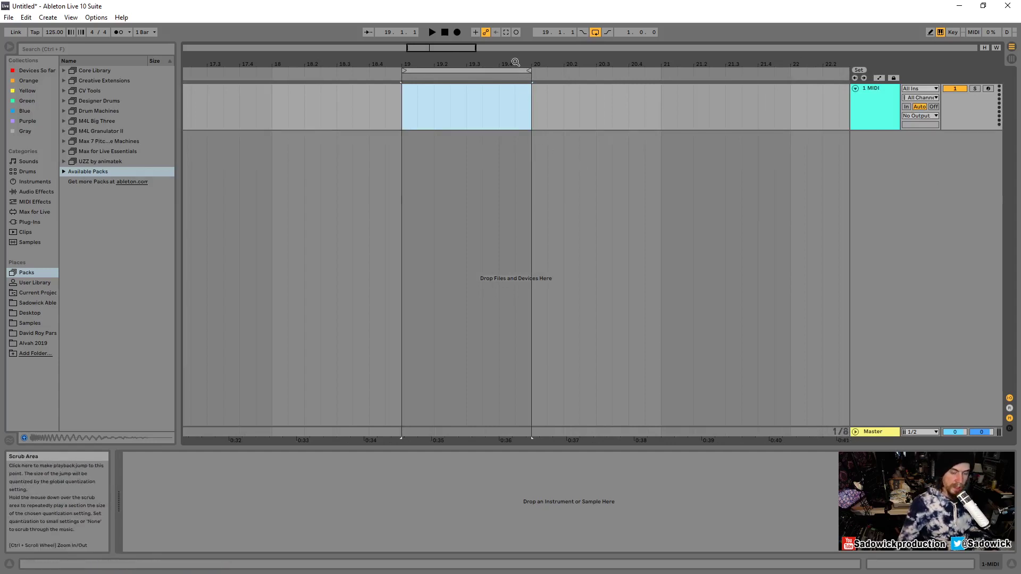
mouse_move(514, 64)
mouse_down()
mouse_move(515, 85)
mouse_move(509, 61)
mouse_up()
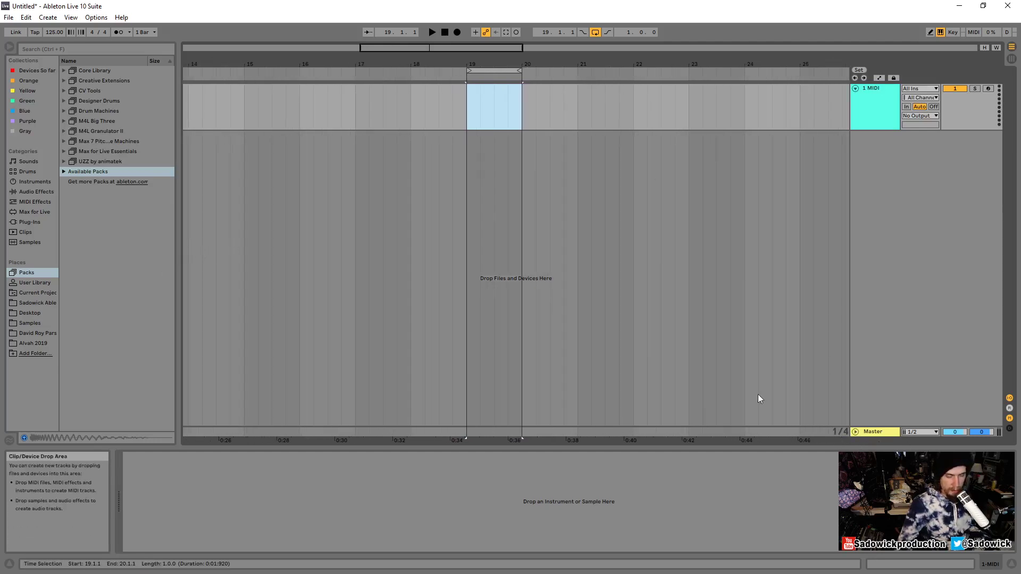
Step: Look through the Core Library's Drums folder and the User Library's Samples folder for sounds
click(64, 71)
click(71, 100)
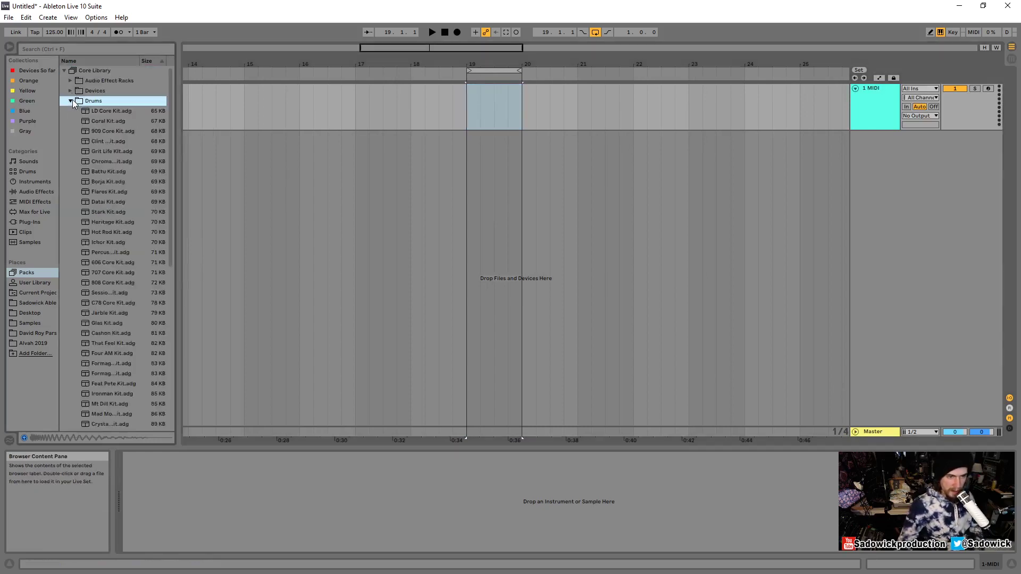
click(67, 69)
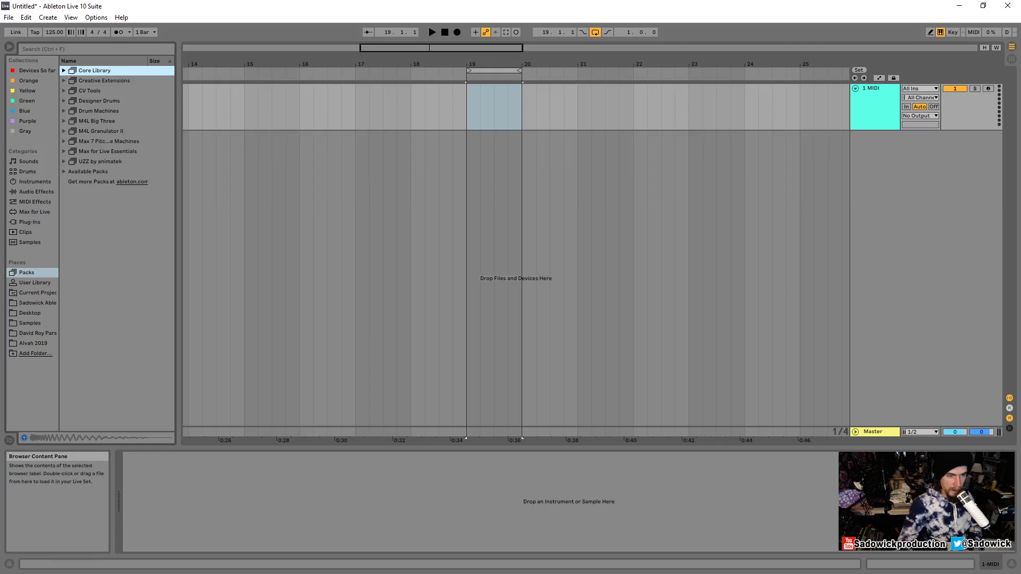
click(29, 283)
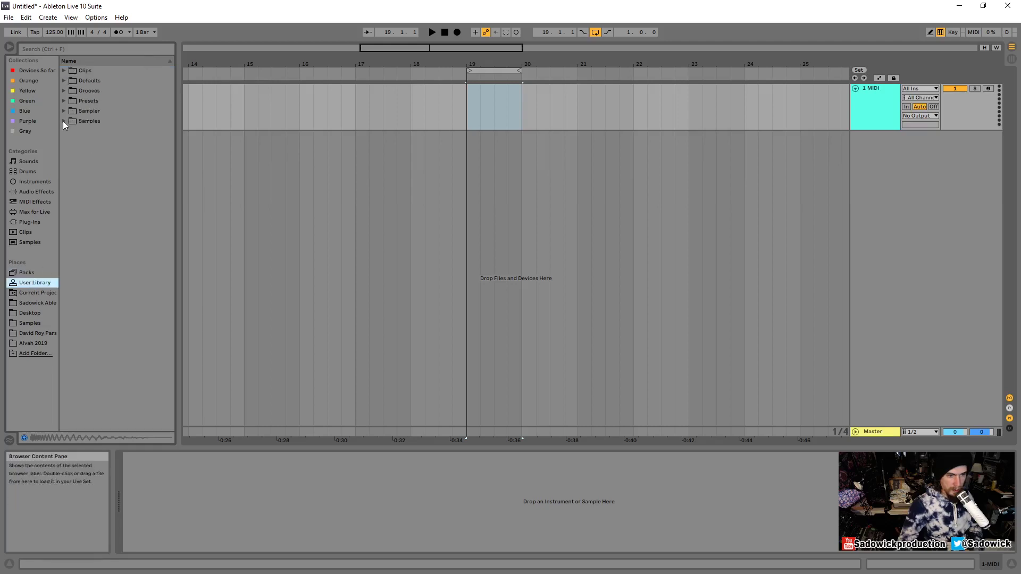
click(63, 121)
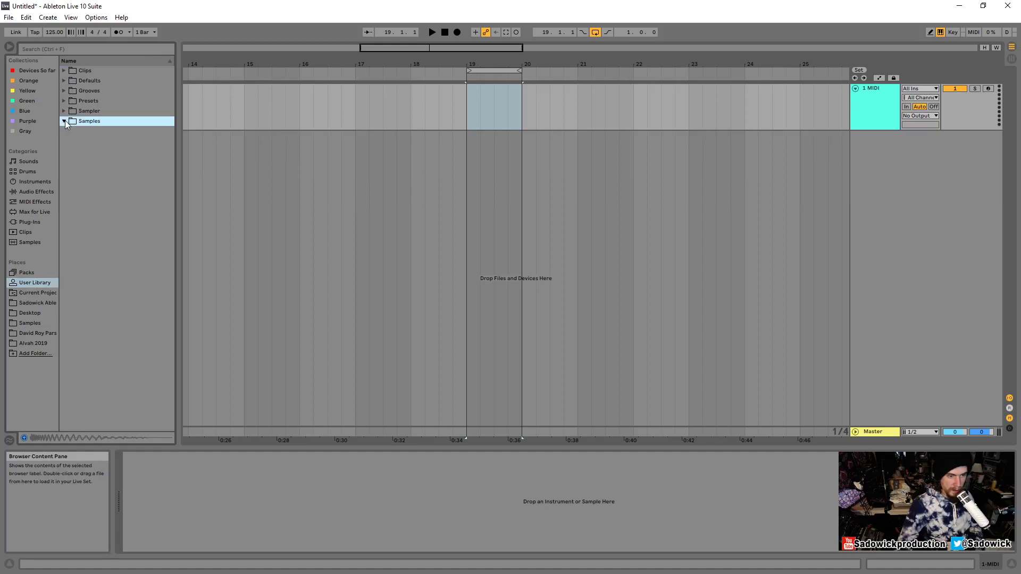
Step: Open the Kick samples folder of the Drum Machines pack in the browser
click(26, 273)
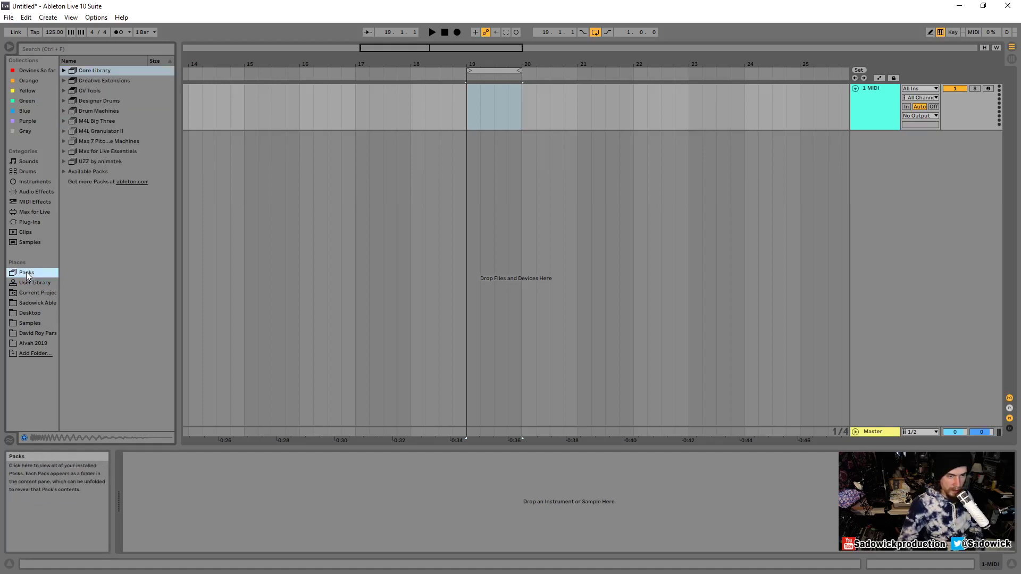
click(63, 111)
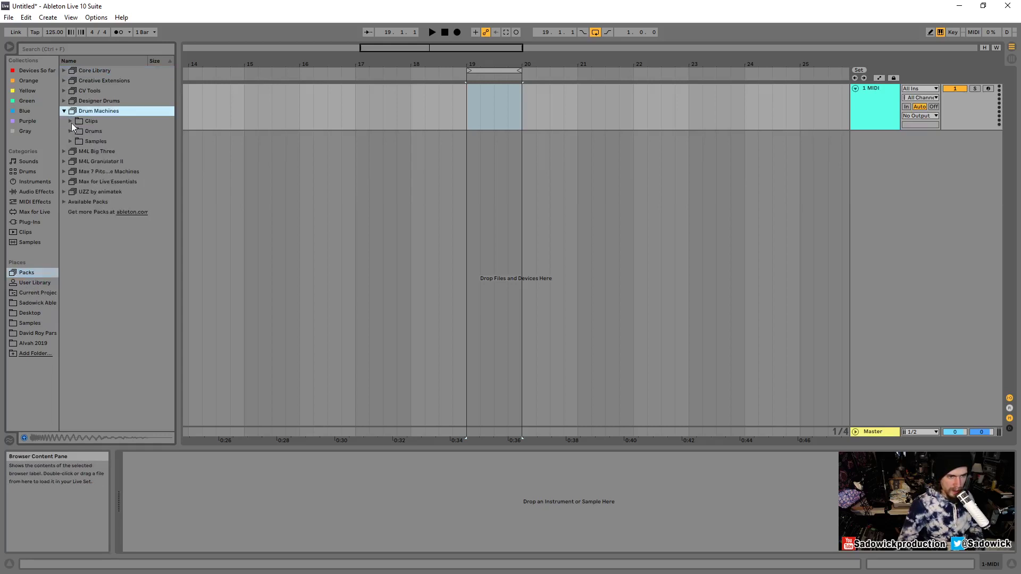
click(71, 141)
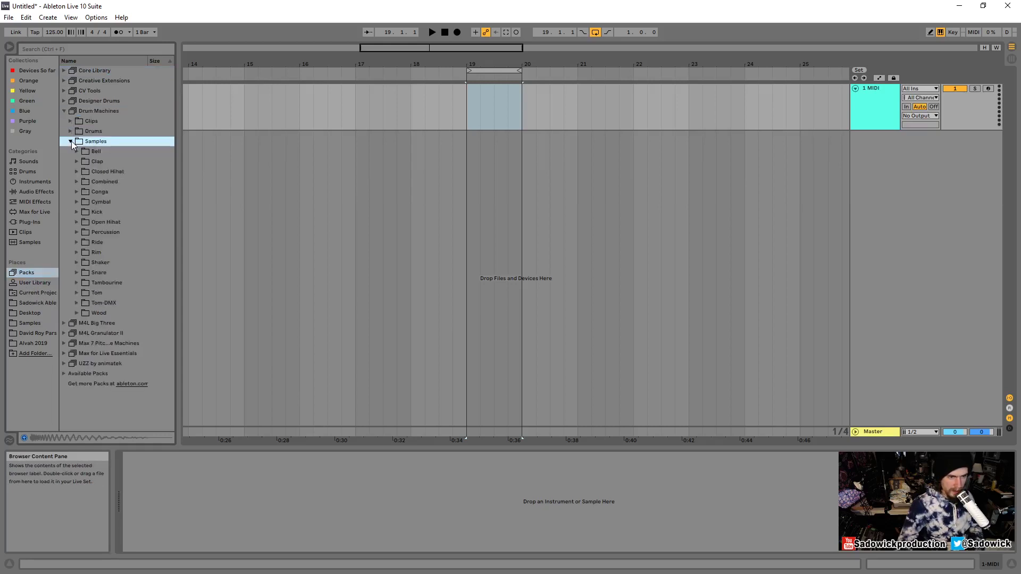
click(78, 211)
Step: Audition the kick samples in the Kick folder one after another
click(114, 221)
key(Down)
key(Down)
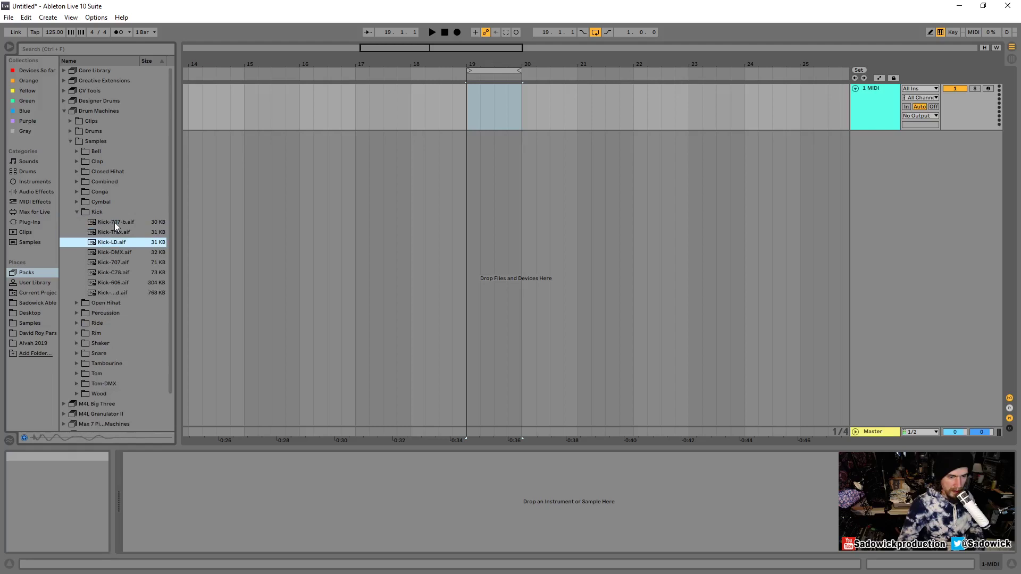
key(Down)
key(Down)
key(Down)
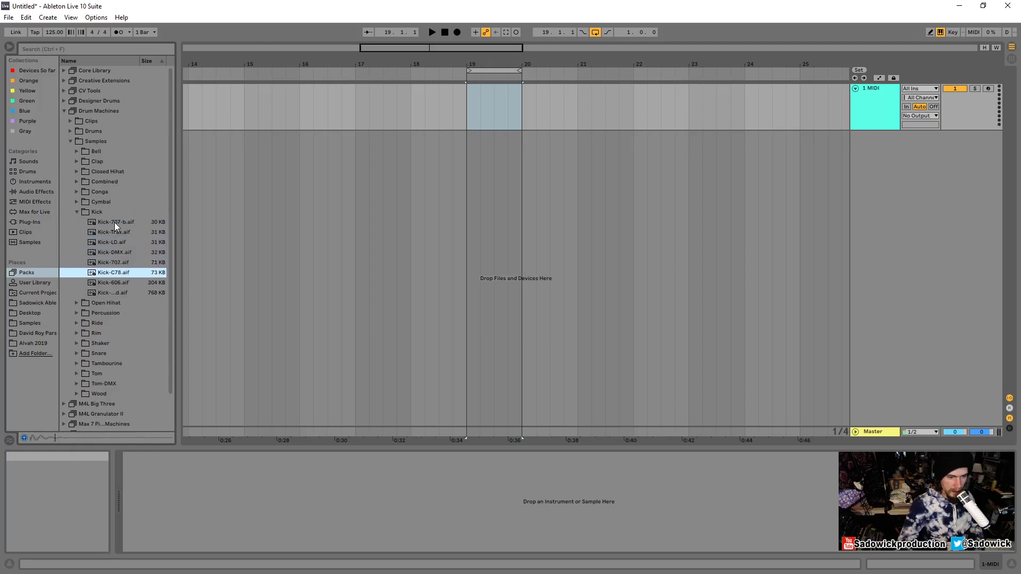
key(Down)
key(Down)
key(Up)
key(Up)
key(Up)
key(Up)
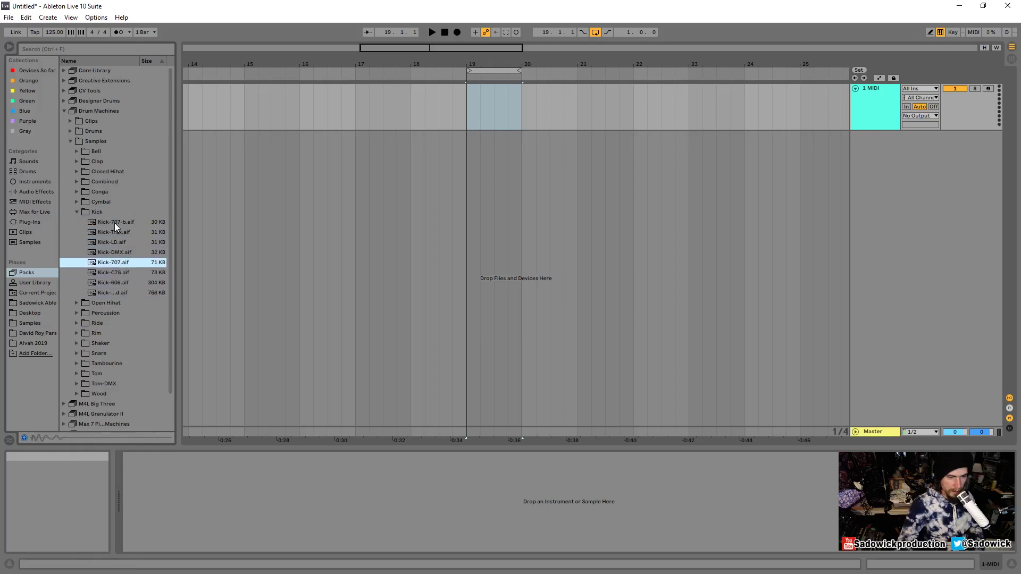
key(Up)
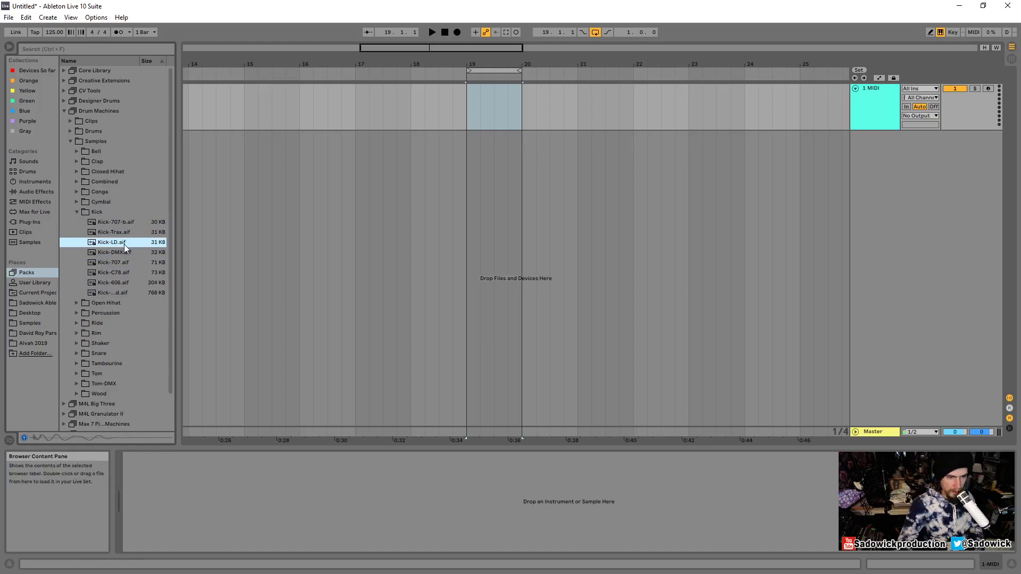
Step: Choose Kick-LD.aif and place it on the first track at the start of bar 19
key(Up)
key(Down)
drag(120, 244, 486, 104)
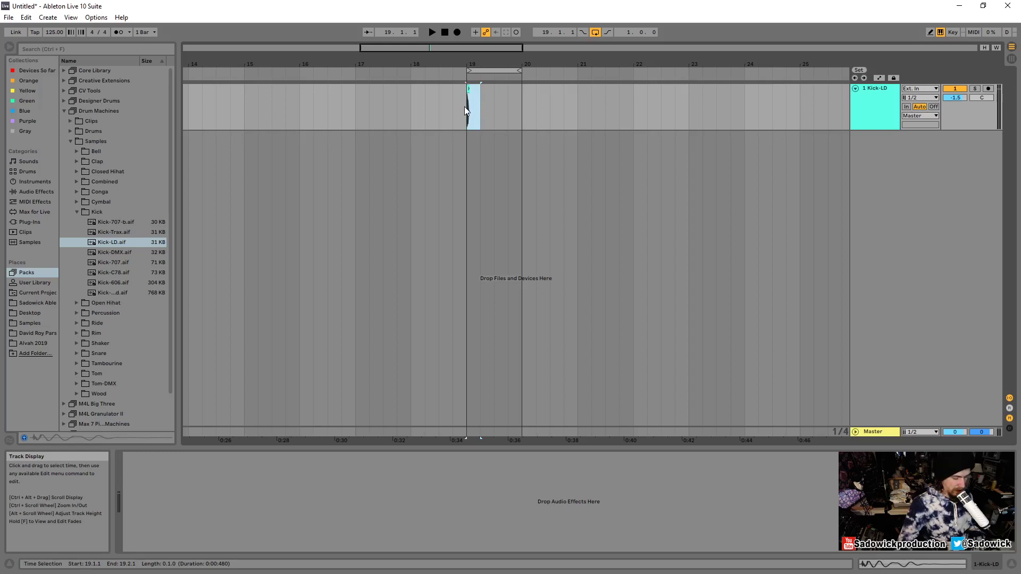
Step: Paste a copy of the kick clip at 19.2.1 and remove it again
click(480, 102)
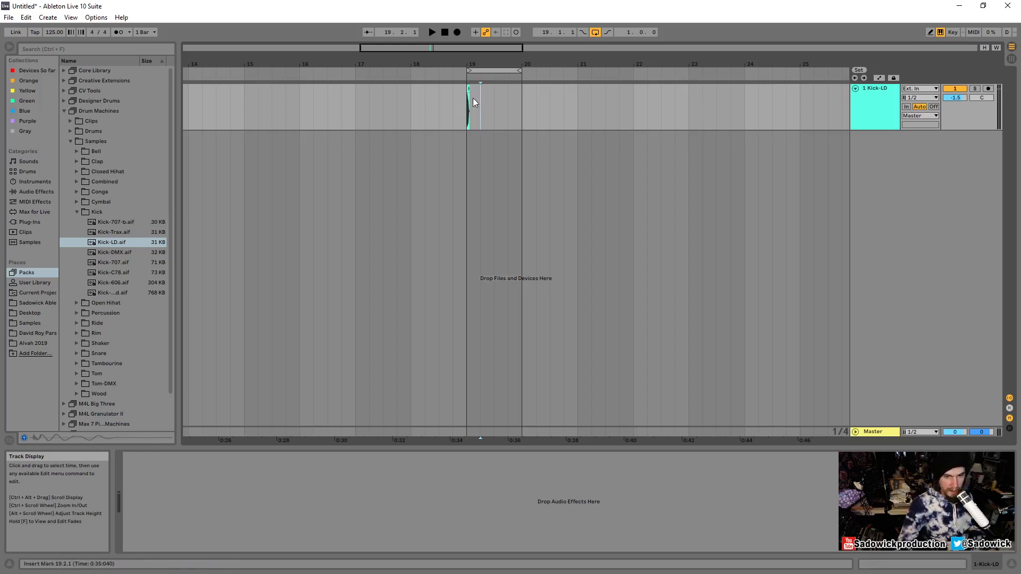
key(ctrl+v)
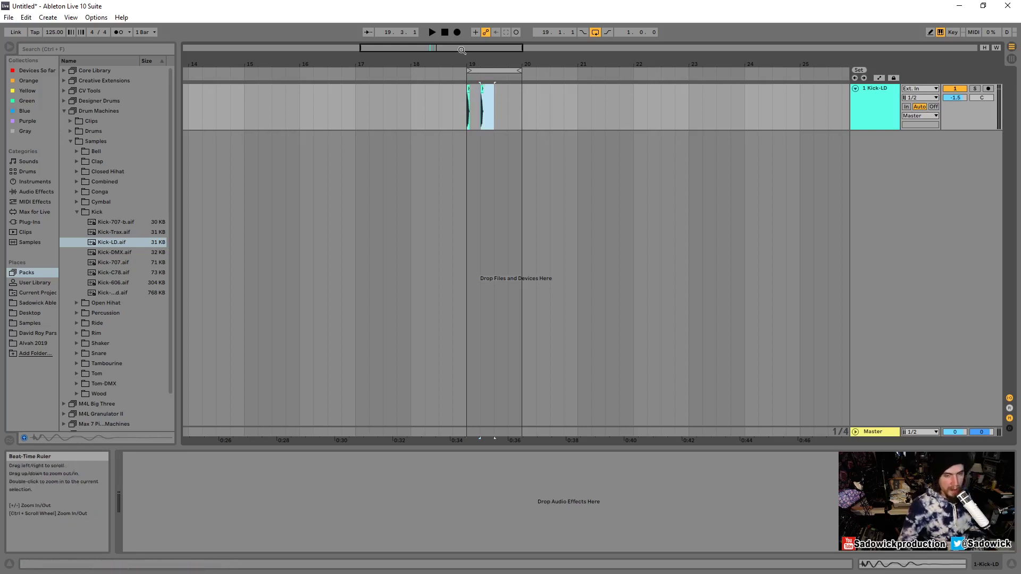
drag(501, 62, 462, 104)
click(473, 106)
key(Delete)
Step: Duplicate the one-beat kick selection starting at 19.1.1 so a second kick falls on 19.2.1
scroll(463, 104, up, 3)
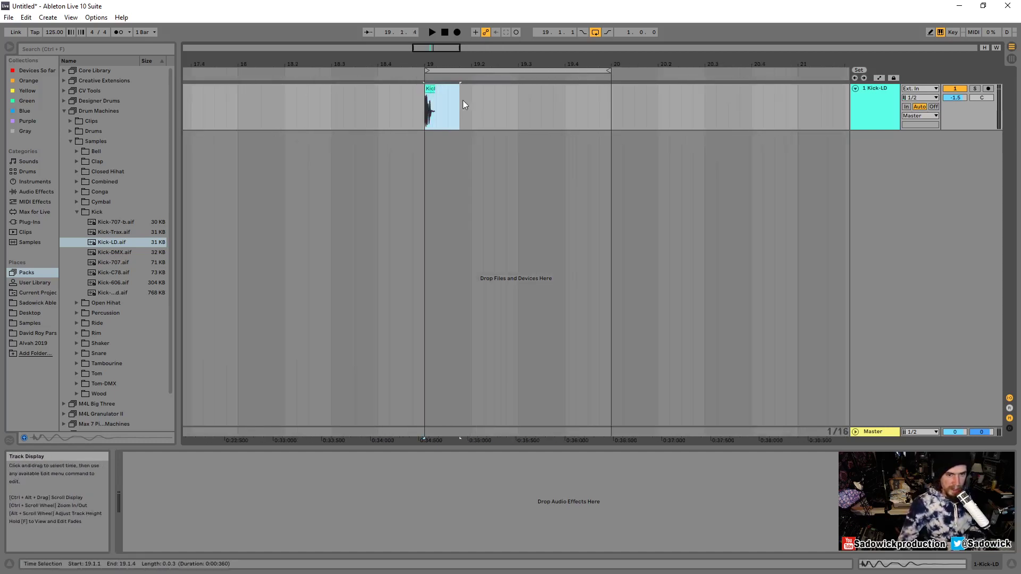
right_click(435, 90)
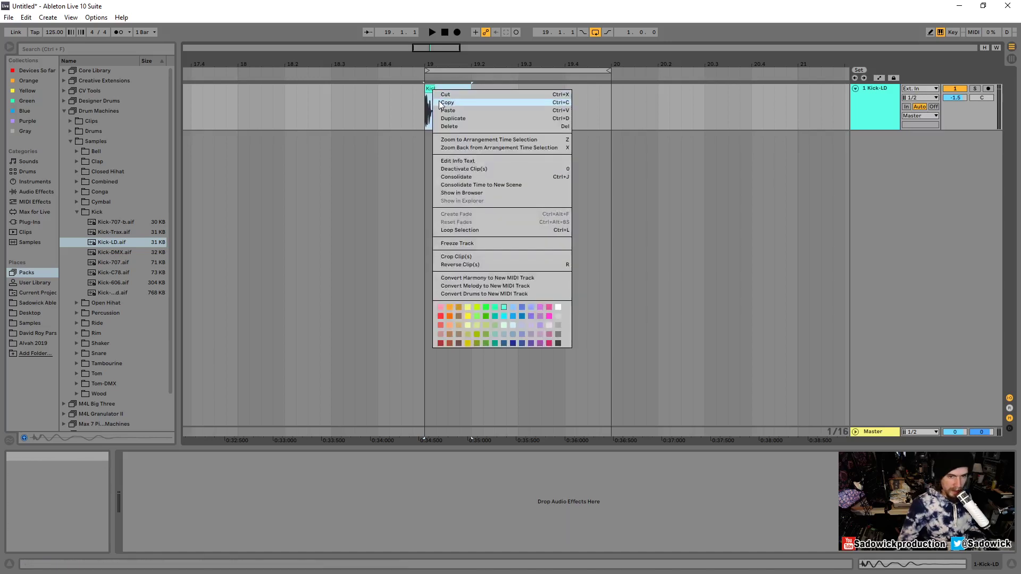
click(472, 119)
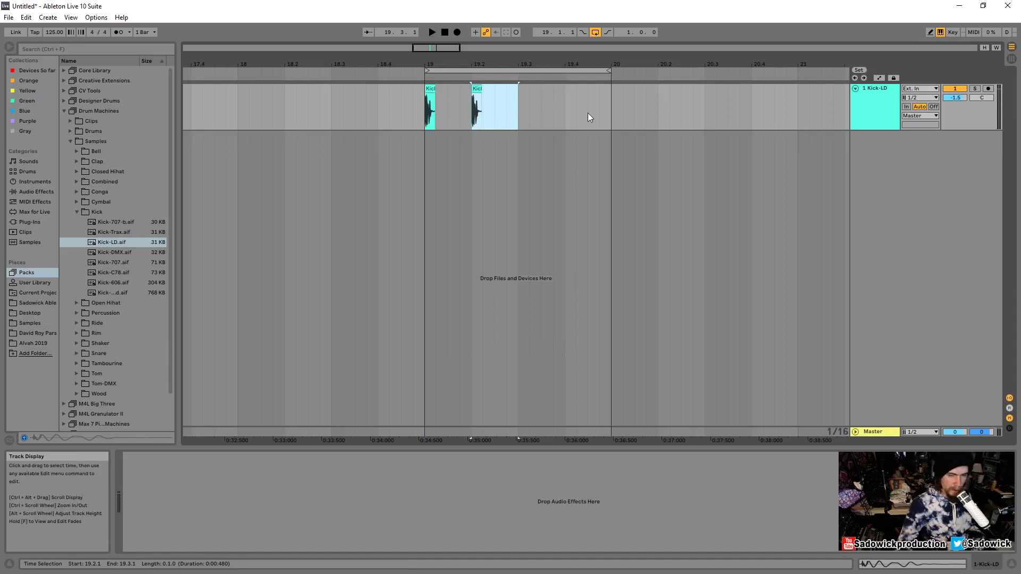
Step: Duplicate the one-beat kick selection twice more so kicks also fall on 19.3.1 and 19.4.1
key(ctrl+d)
key(ctrl+d)
mouse_move(424, 106)
mouse_down()
mouse_move(627, 113)
mouse_move(430, 116)
mouse_up()
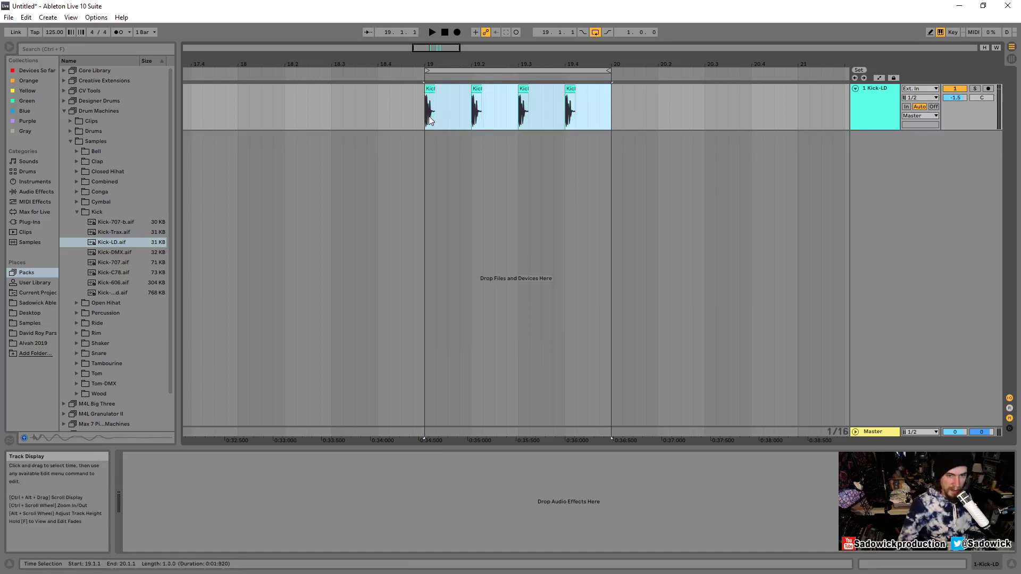
click(466, 111)
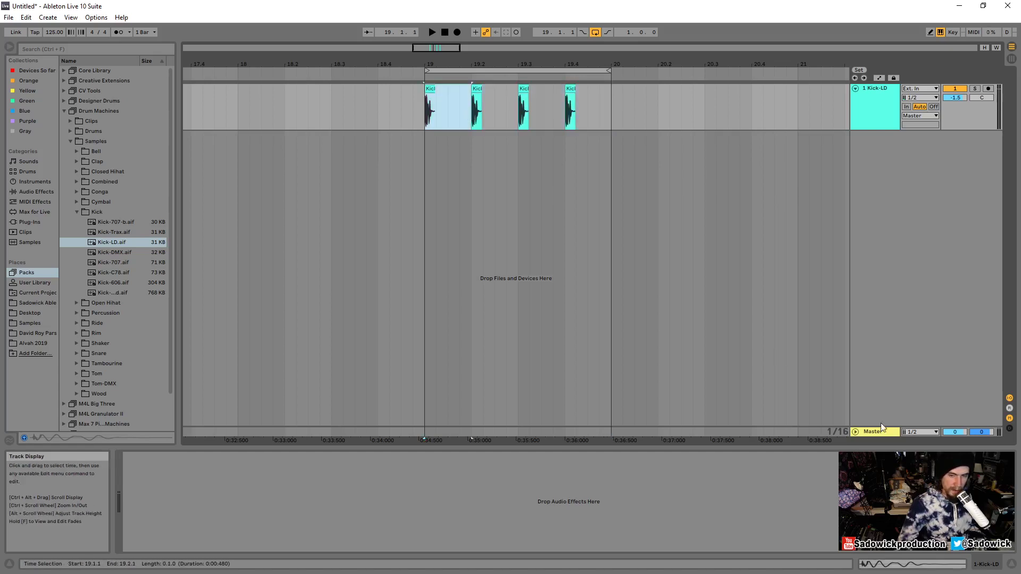
Step: Play the looped kick pattern and lower the kick track's volume to -2.1 dB
drag(545, 60, 454, 58)
key(space)
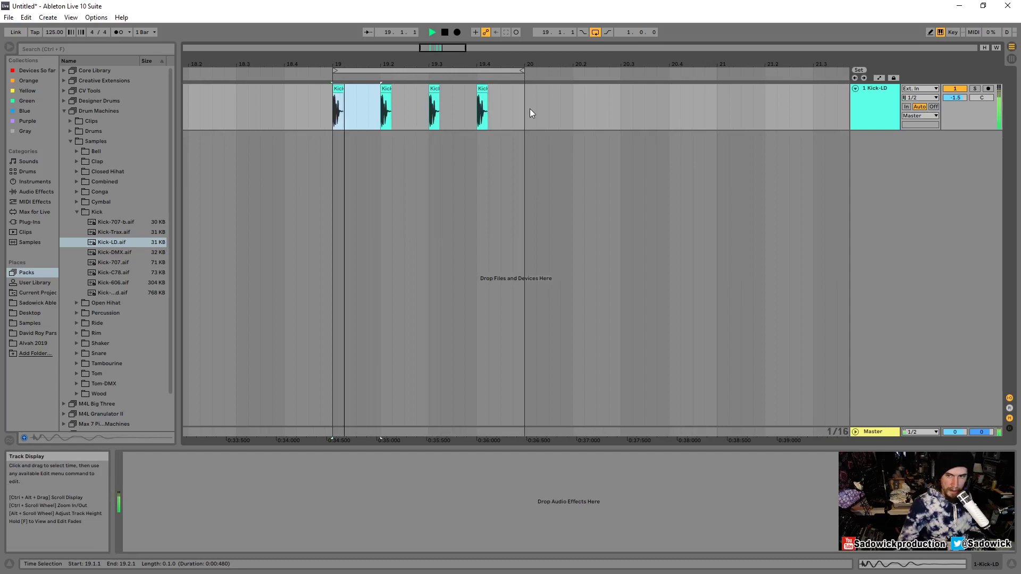
key(space)
drag(959, 99, 958, 102)
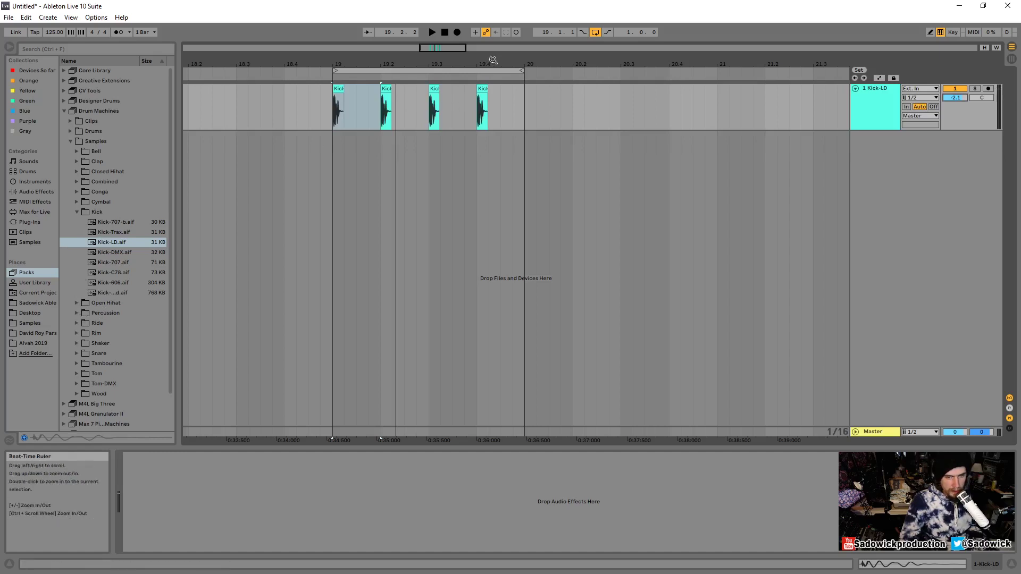
drag(494, 63, 464, 63)
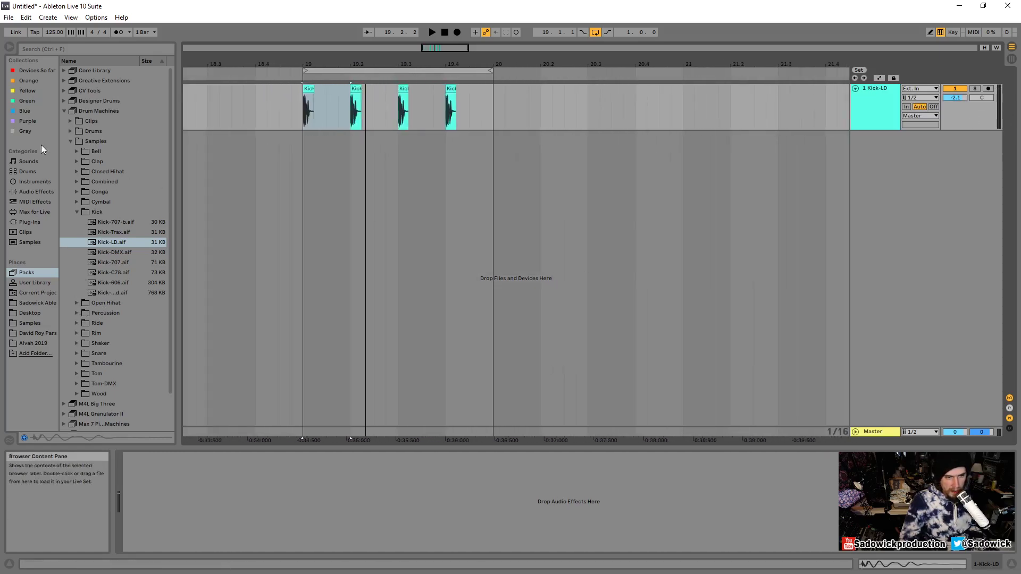
Step: Add a Channel EQ to the kick track with Low at 3.4 dB and Mid at -2.9 dB, and audition it
click(31, 182)
click(30, 192)
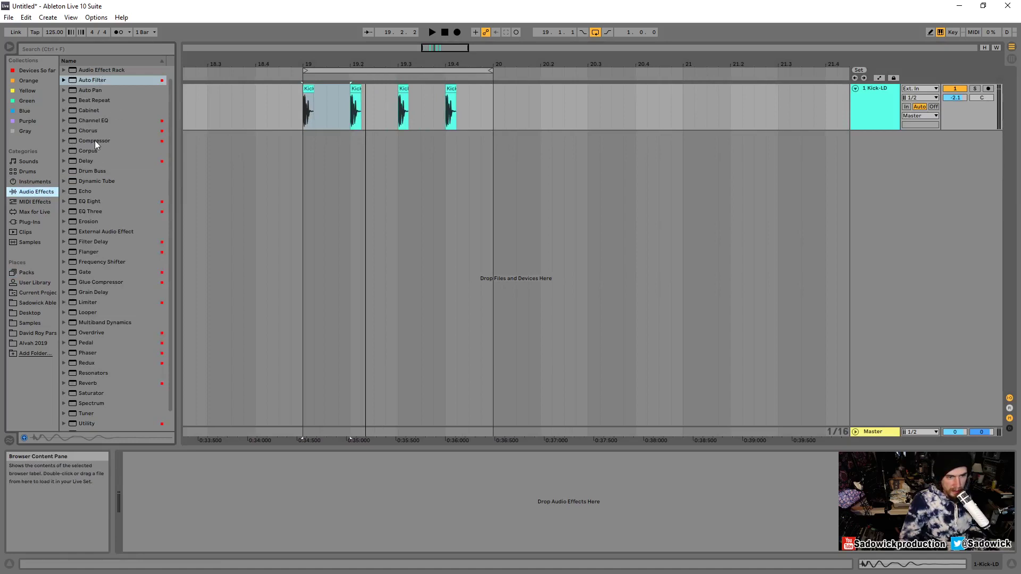
double_click(78, 120)
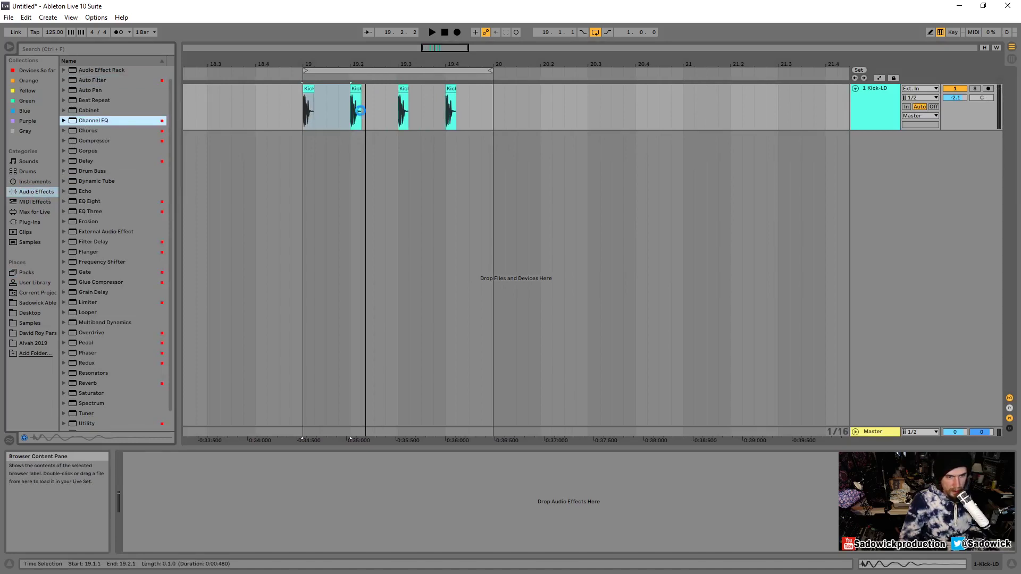
mouse_move(142, 536)
mouse_down()
mouse_move(142, 520)
mouse_move(152, 531)
mouse_move(132, 521)
mouse_up()
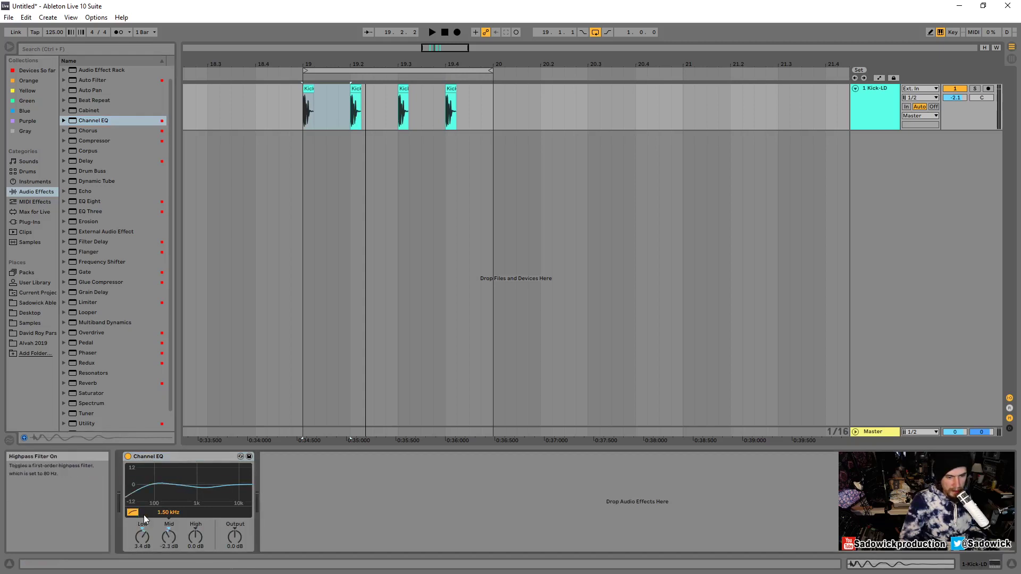
drag(169, 537, 169, 540)
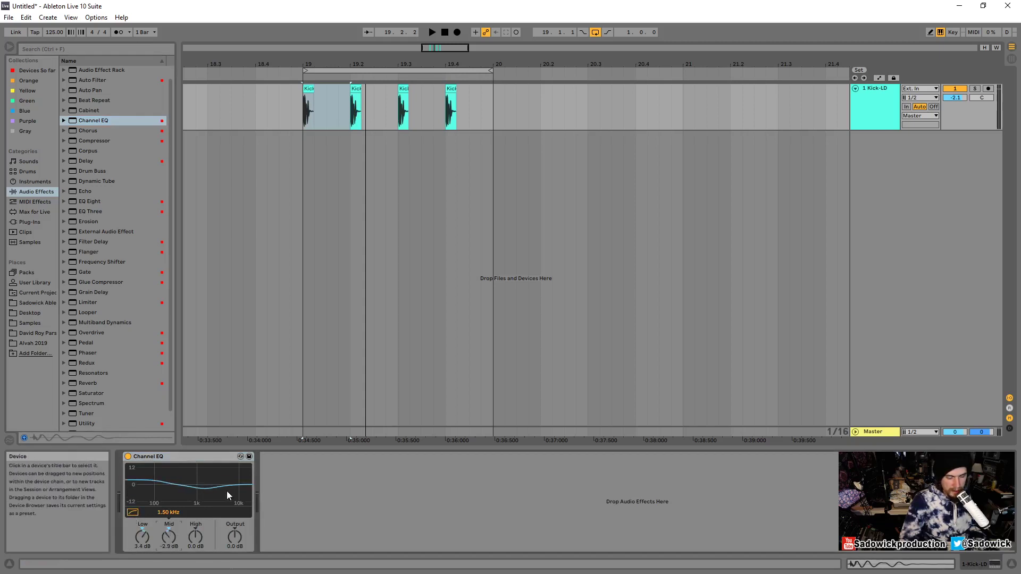
key(space)
key(space)
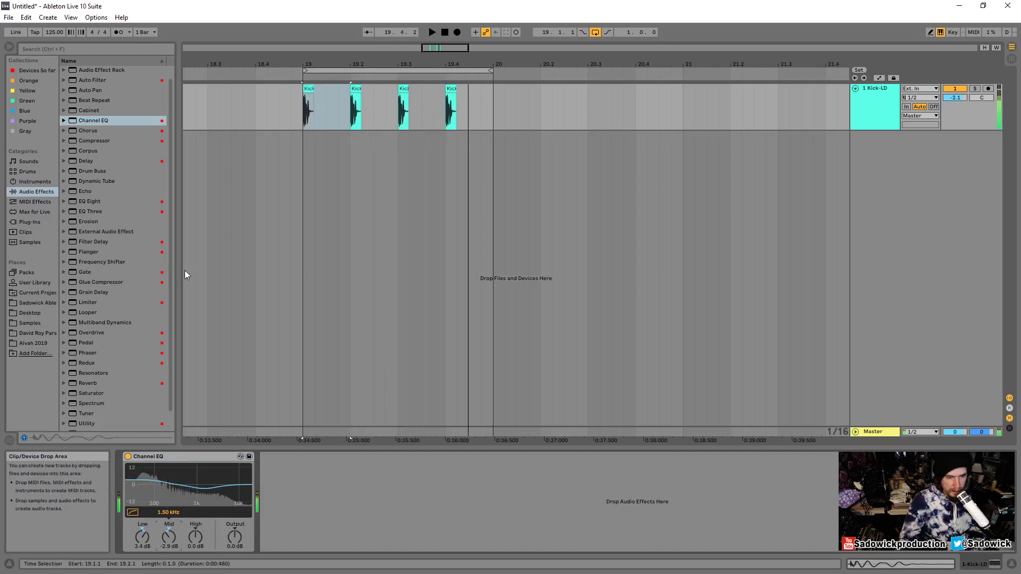
Step: Add an Overdrive after the Channel EQ with Dry/Wet 21%, Drive 17%, Tone 17% and the filter at 173 Hz, bandwidth 2.98
scroll(101, 285, down, 1)
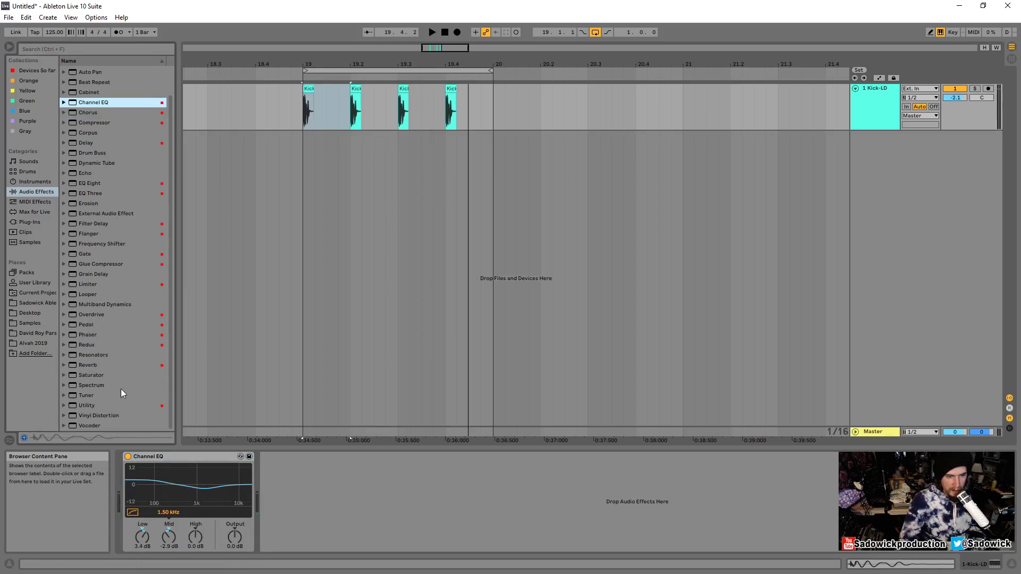
click(87, 325)
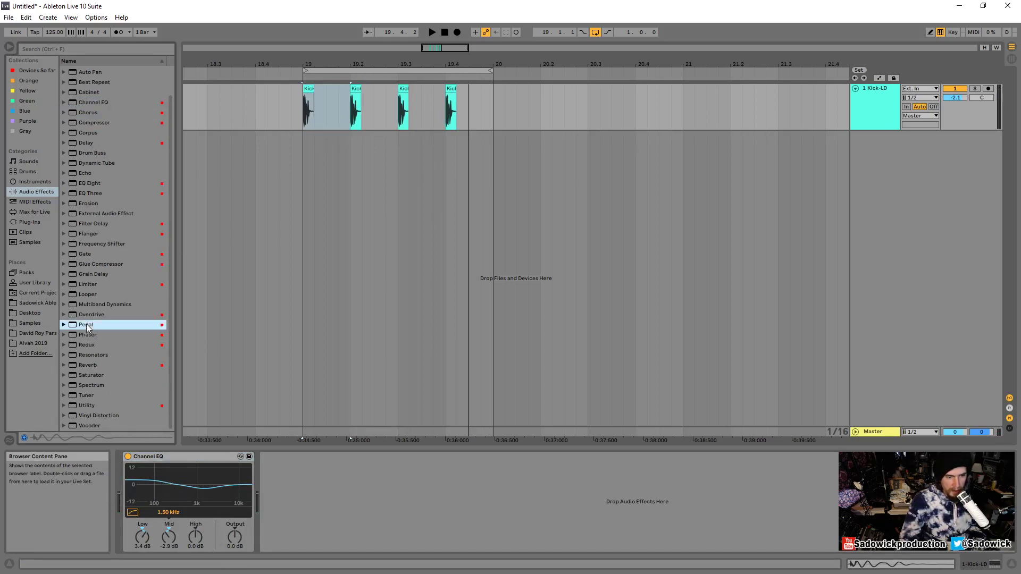
drag(88, 314, 337, 497)
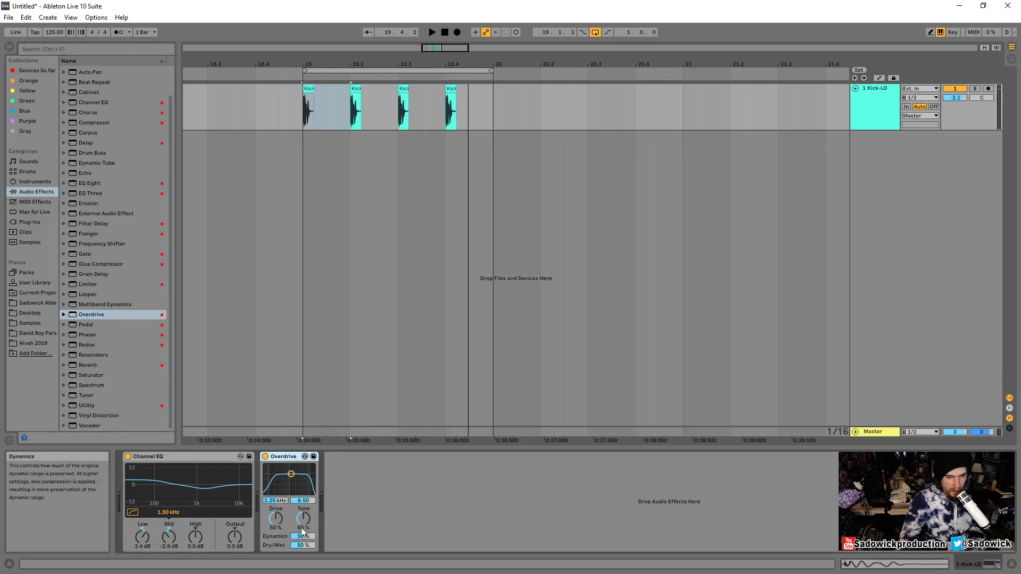
mouse_move(301, 545)
mouse_down()
mouse_move(301, 572)
mouse_move(301, 562)
mouse_up()
key(space)
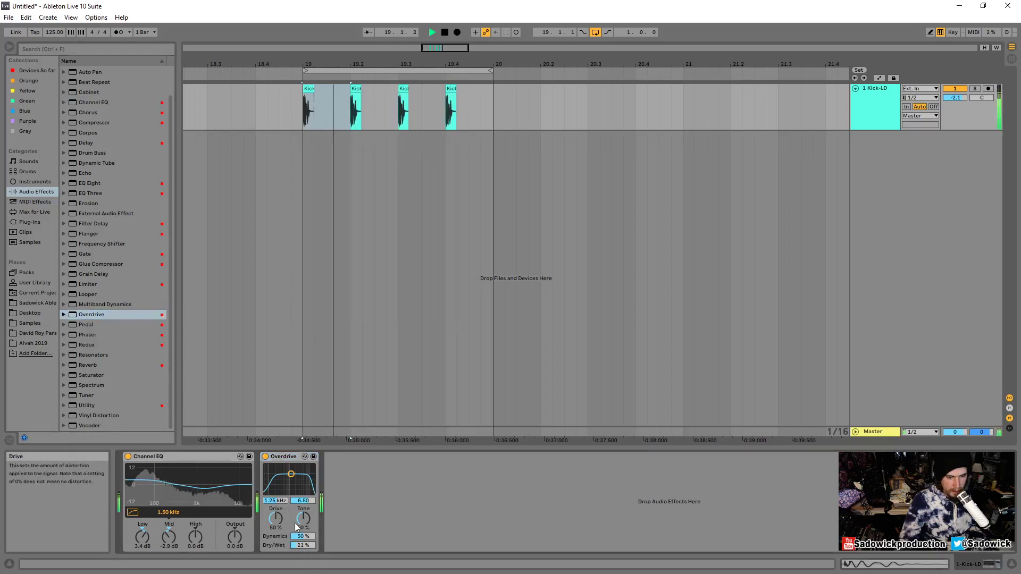
drag(303, 519, 272, 538)
key(space)
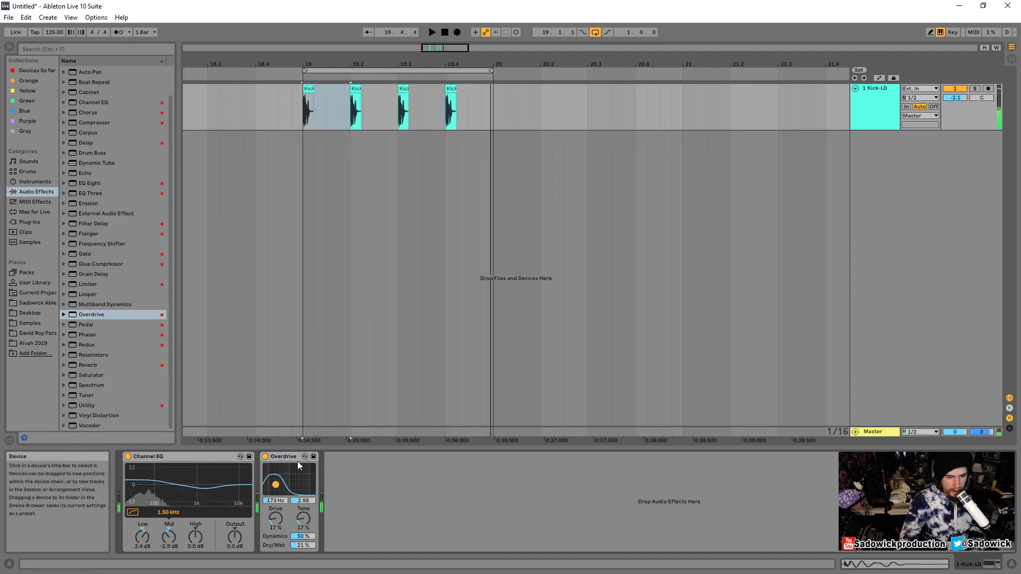
Step: Move the Channel EQ behind the Overdrive in the kick track's device chain and audition the loop
click(155, 460)
drag(156, 460, 324, 462)
key(space)
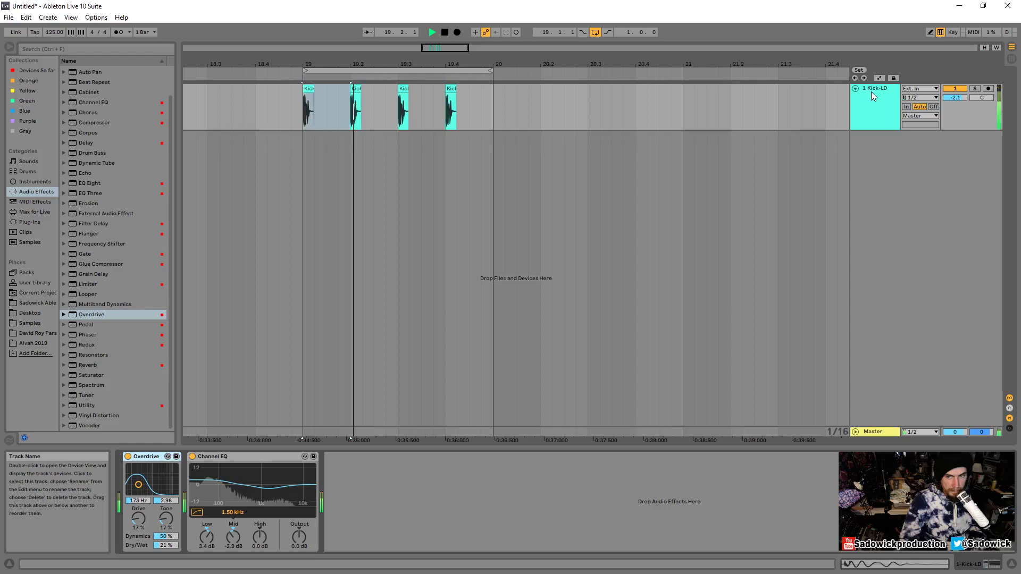
key(space)
Step: Select all four kick clips, check their shared clip settings, and return to the track's device chain
drag(506, 103, 245, 108)
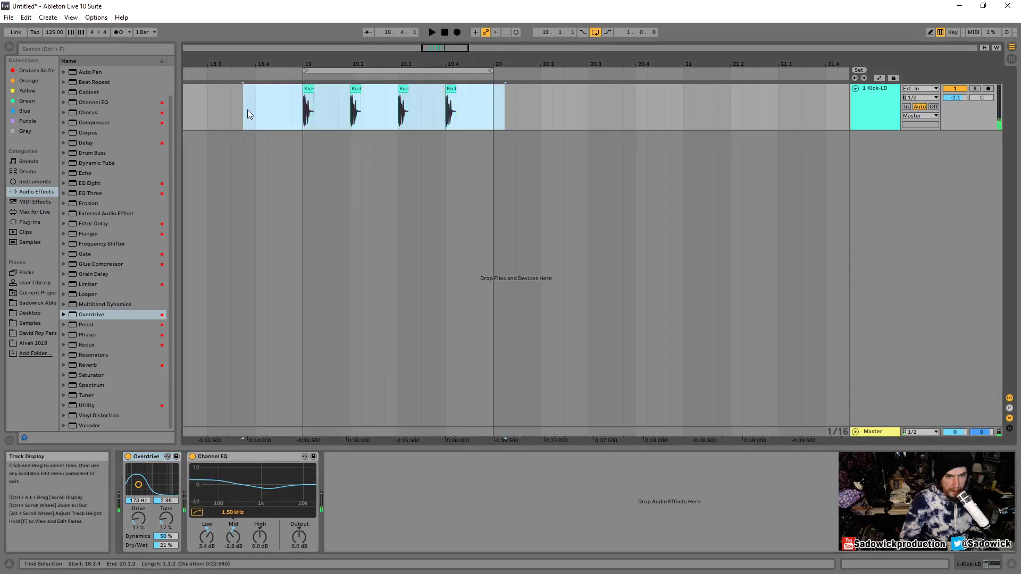
click(893, 564)
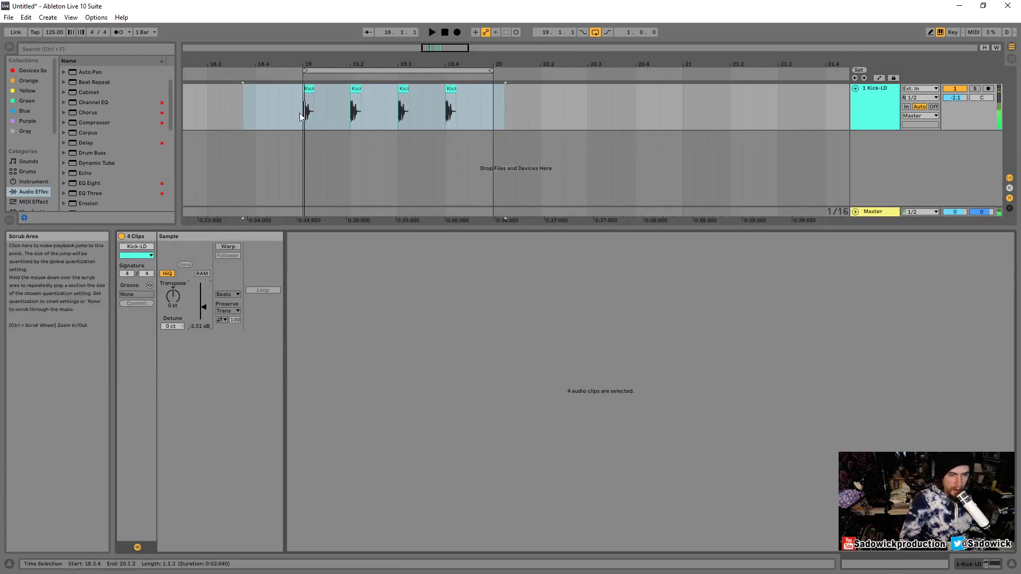
key(space)
drag(444, 231, 476, 465)
click(983, 564)
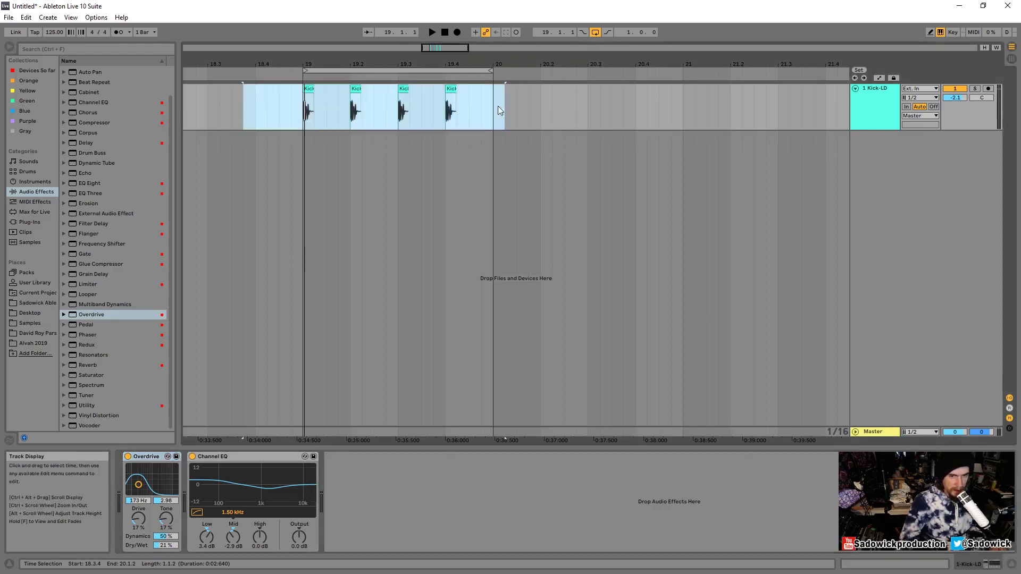
Step: Select the kick bar from 19.1.1 to 20.1.1 and duplicate it repeatedly up to bar 26
drag(493, 100, 301, 114)
scroll(372, 106, right, 3)
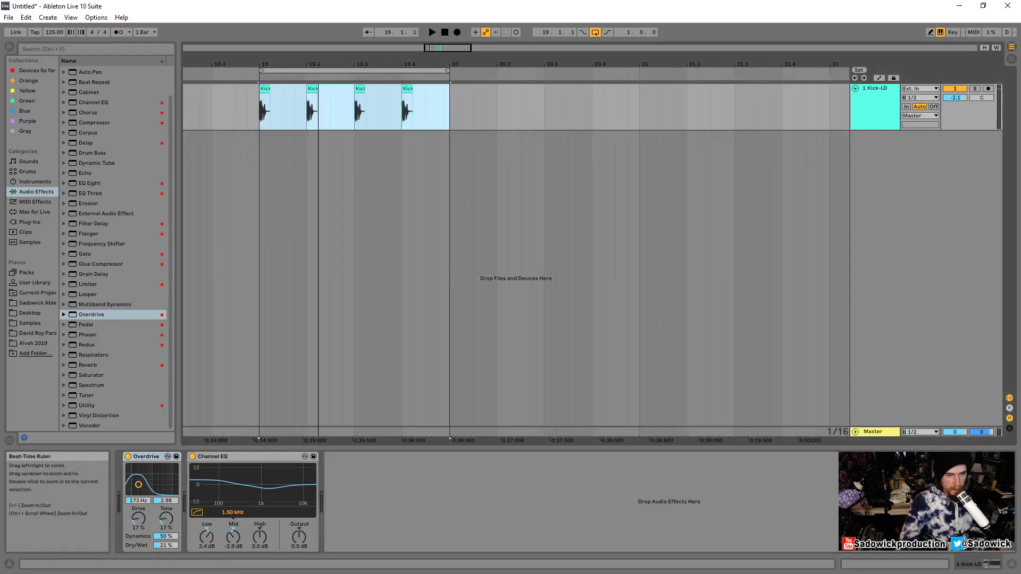
click(411, 108)
drag(411, 108, 365, 108)
drag(369, 62, 337, 47)
mouse_move(254, 115)
mouse_down()
mouse_move(341, 100)
mouse_move(362, 108)
mouse_move(249, 113)
mouse_up()
key(ctrl+d)
key(ctrl+d)
key(ctrl+d)
key(ctrl+d)
key(ctrl+d)
key(ctrl+d)
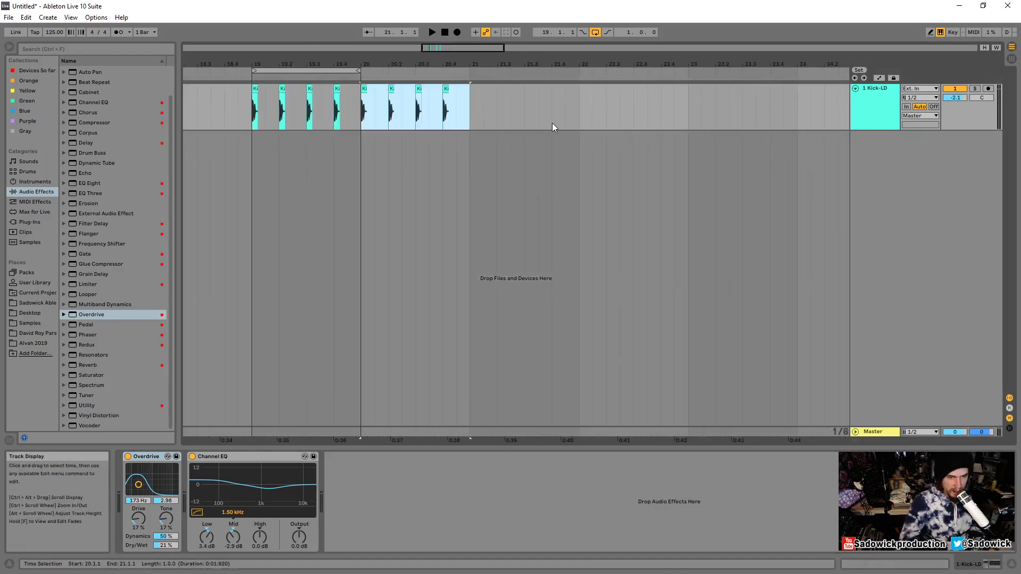
Step: Undo all duplicates of the kick bar after bar 19
drag(511, 72, 504, 122)
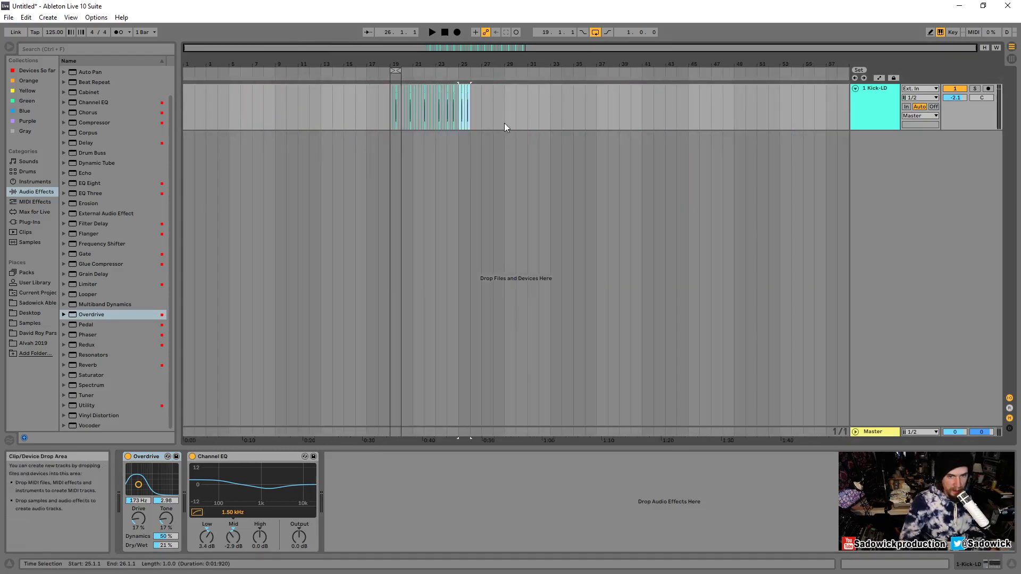
key(ctrl+z)
key(ctrl+z)
key(ctrl+z)
key(ctrl+z)
key(ctrl+z)
key(ctrl+z)
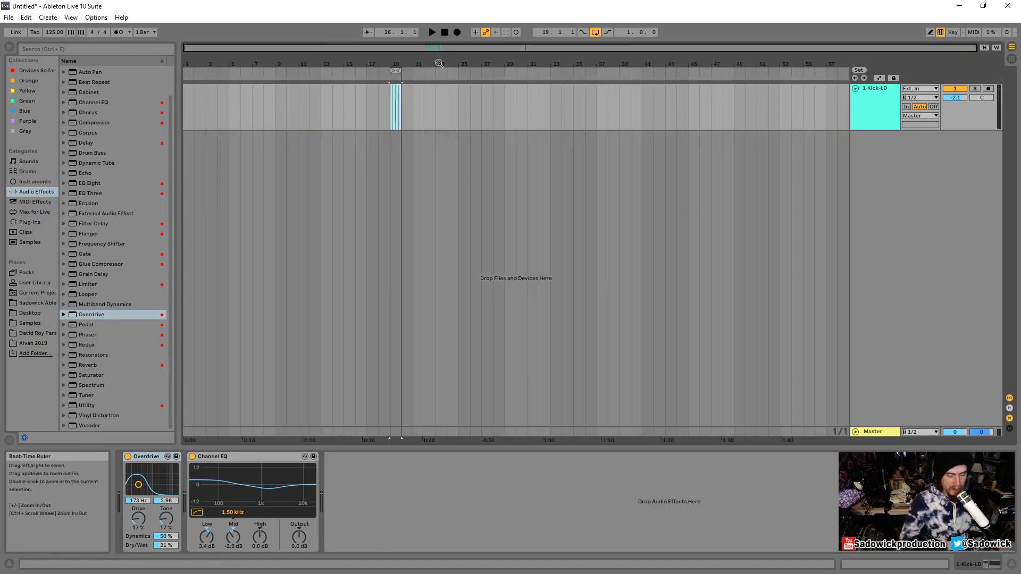
Step: Select the full bar from 19.1.1 to 20.1.1 and consolidate the four kick clips into one clip
drag(392, 65, 392, 117)
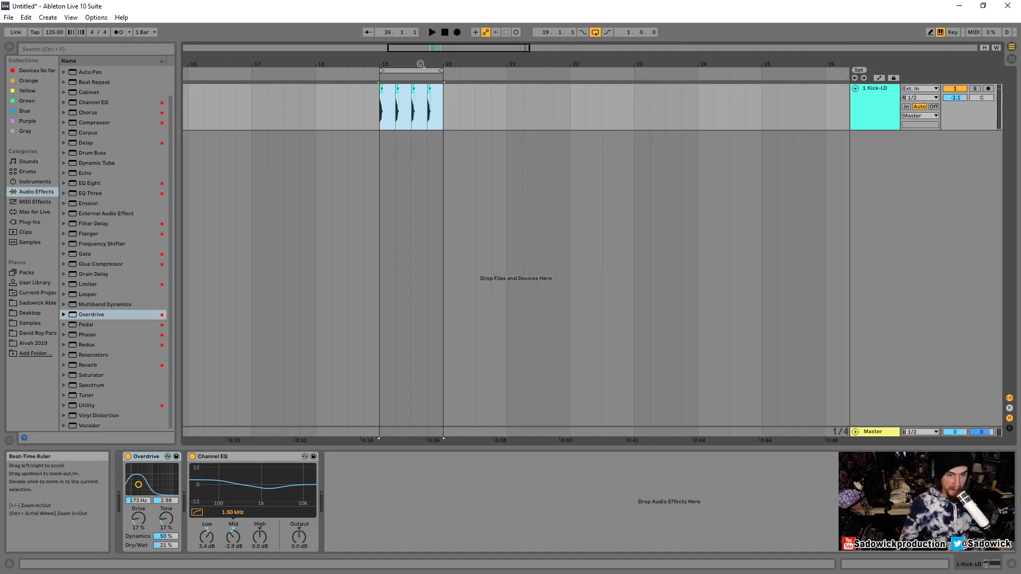
drag(420, 64, 421, 111)
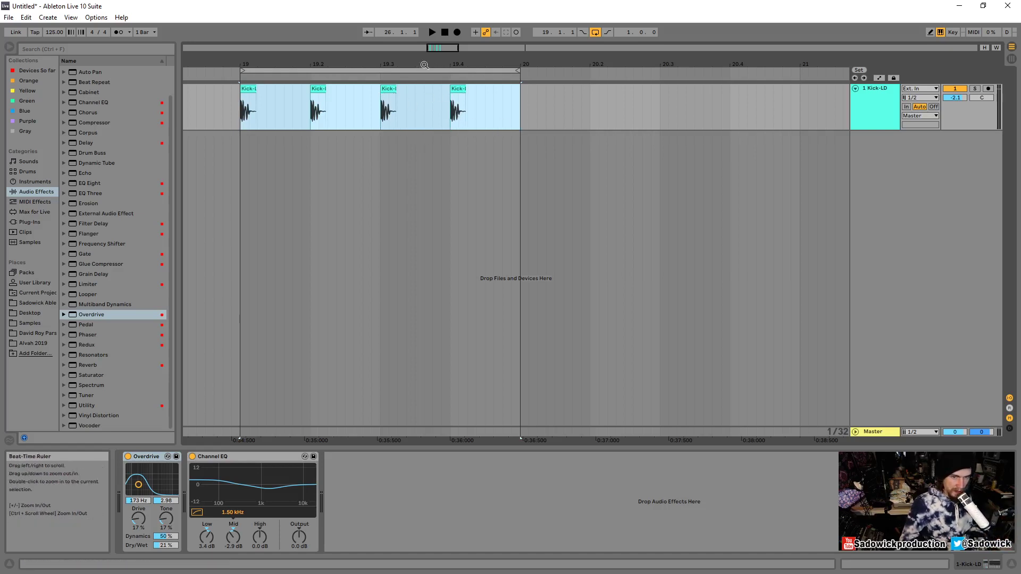
drag(426, 62, 382, 47)
drag(261, 108, 442, 103)
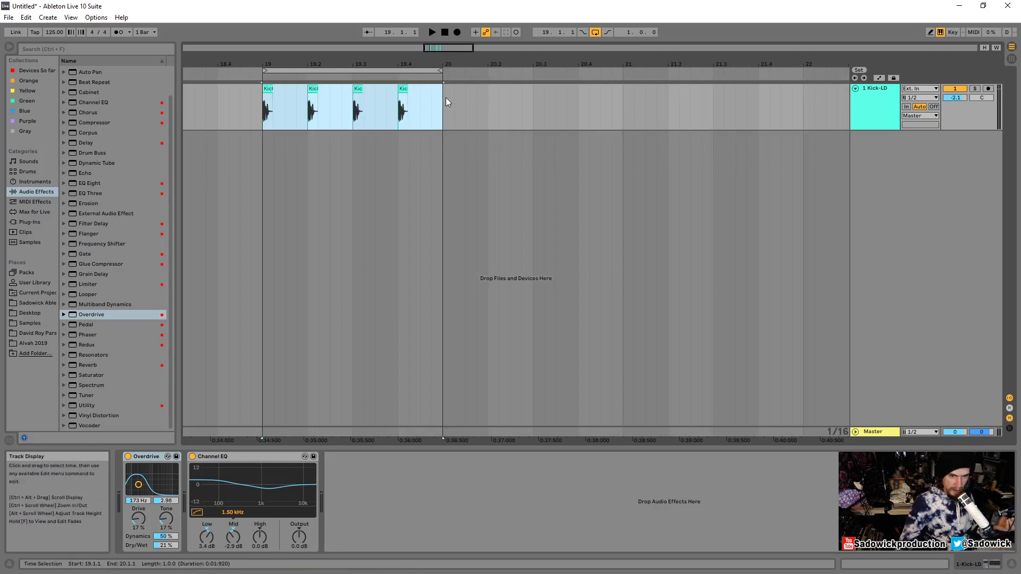
drag(446, 97, 298, 95)
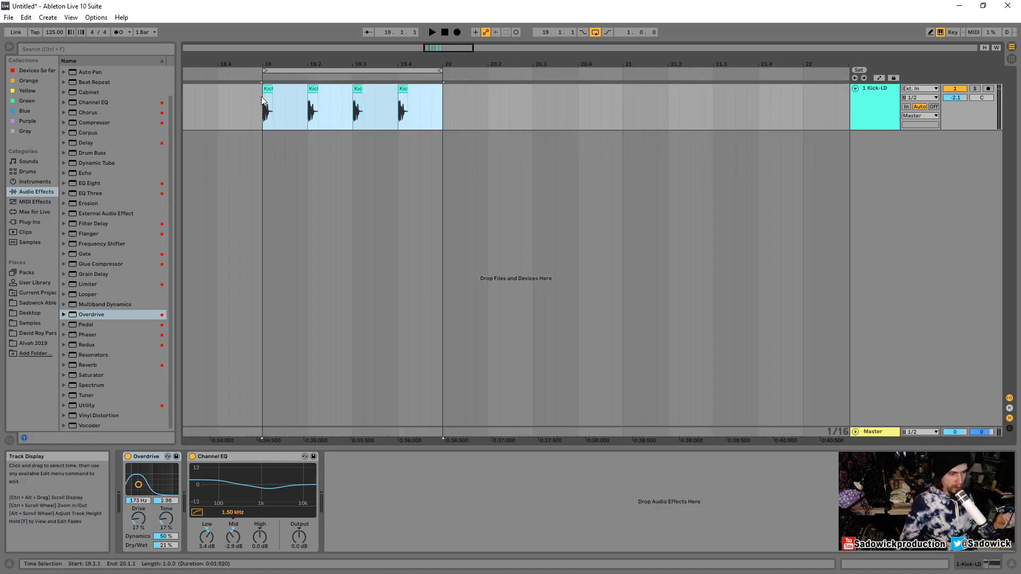
right_click(313, 89)
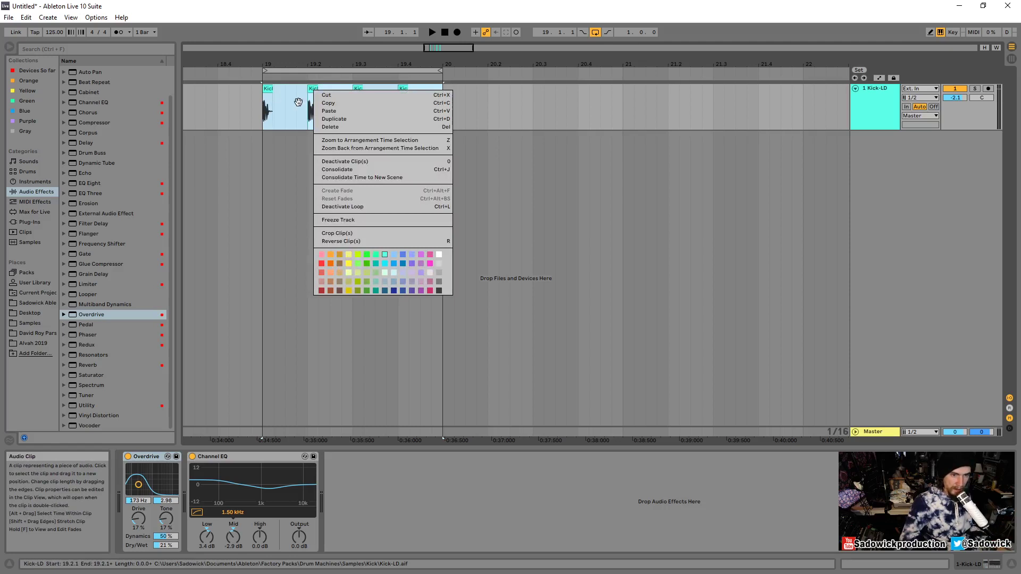
right_click(298, 102)
right_click(312, 88)
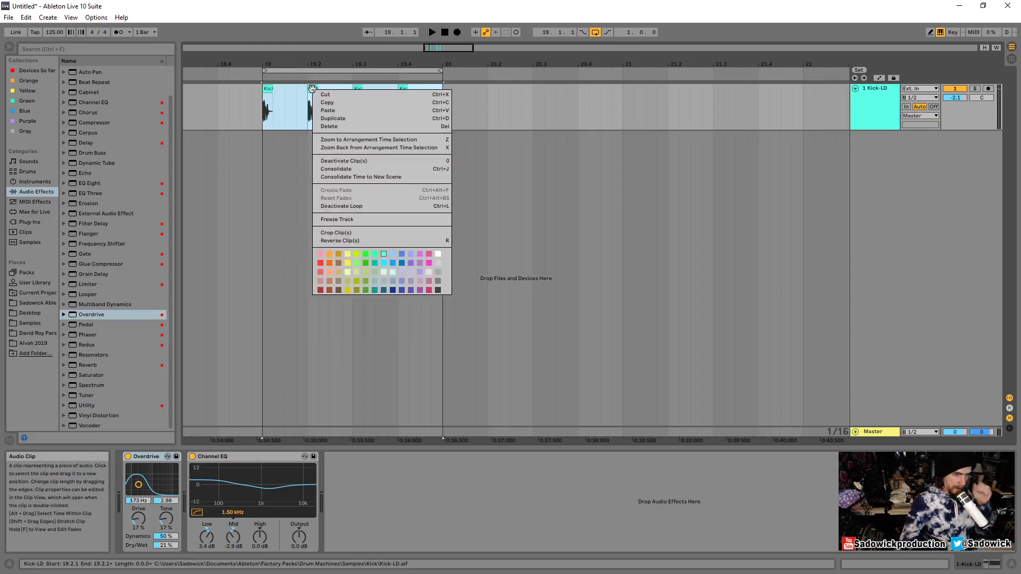
click(364, 168)
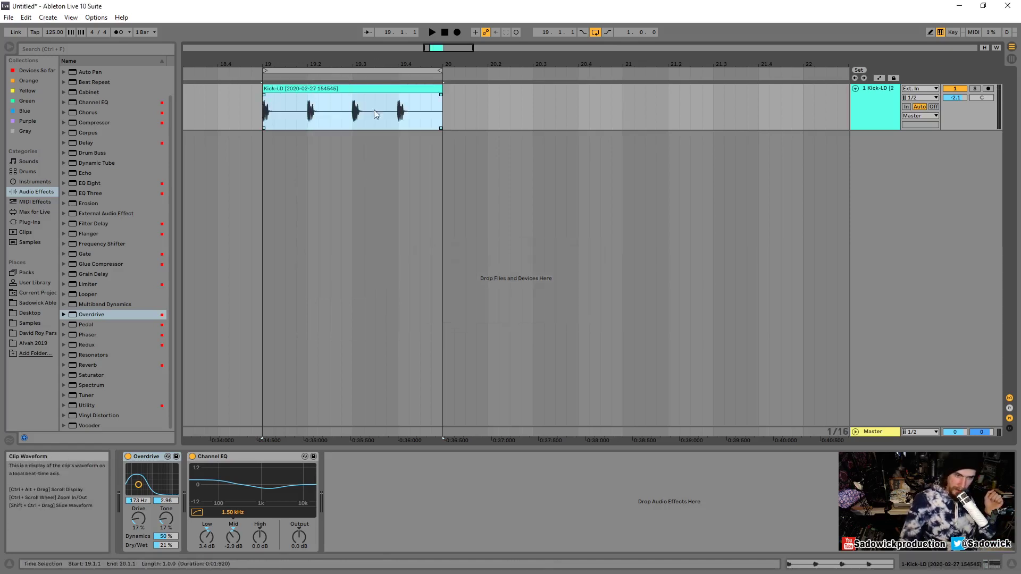
Step: Increase the kick track's height, select the consolidated clip and play it back in the loop
click(276, 88)
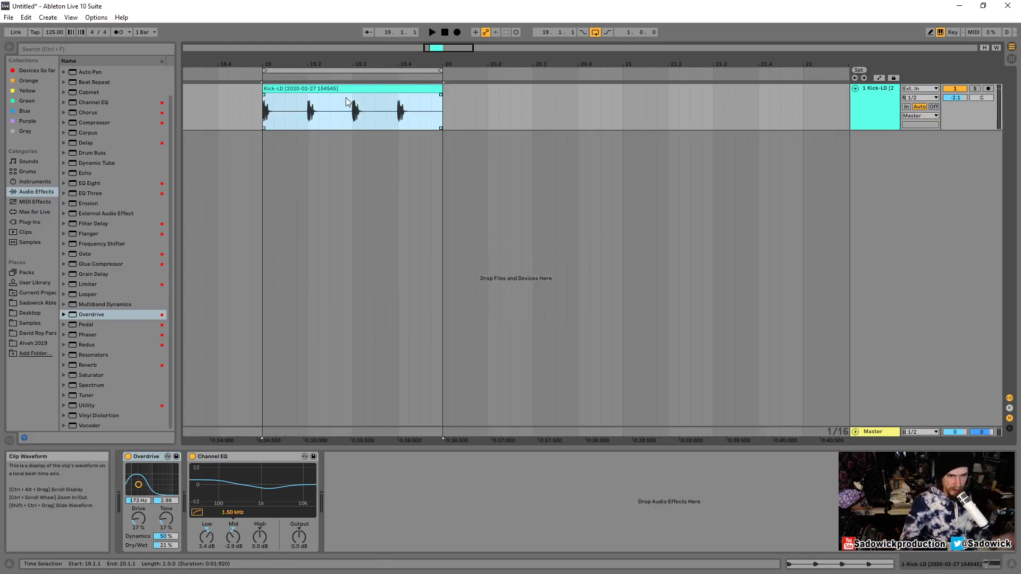
click(263, 93)
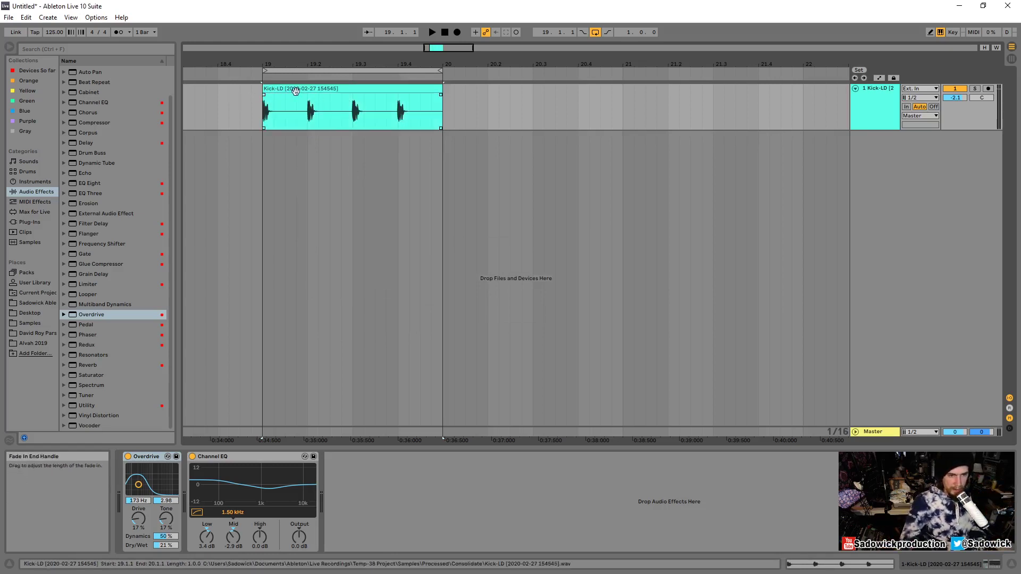
drag(980, 130, 975, 151)
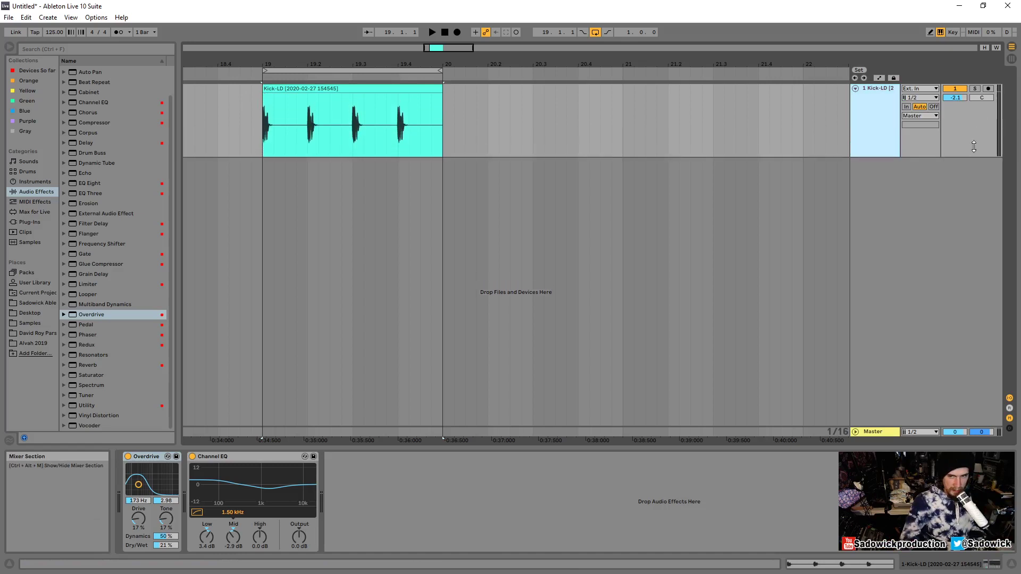
click(344, 89)
drag(352, 58, 354, 66)
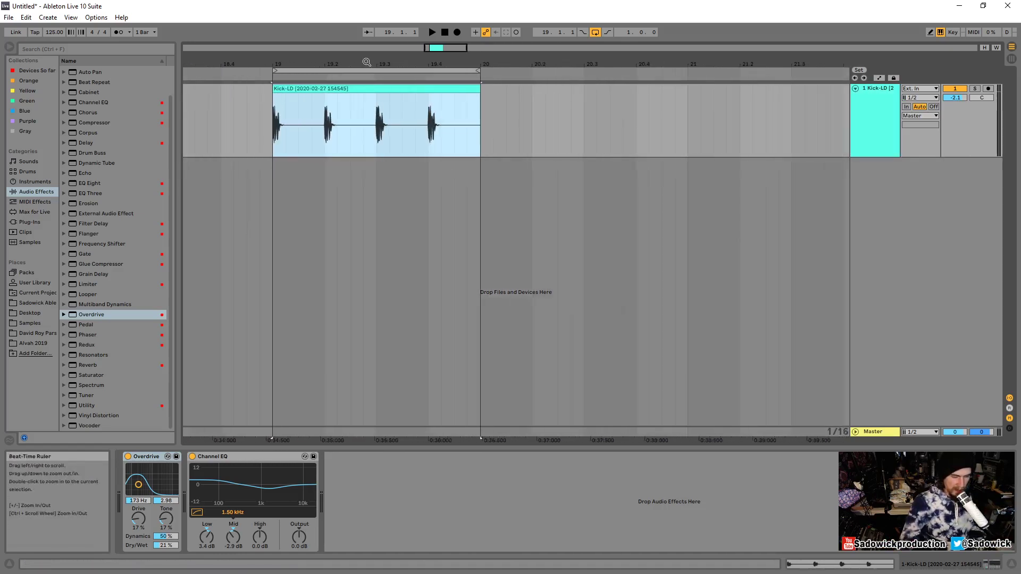
key(space)
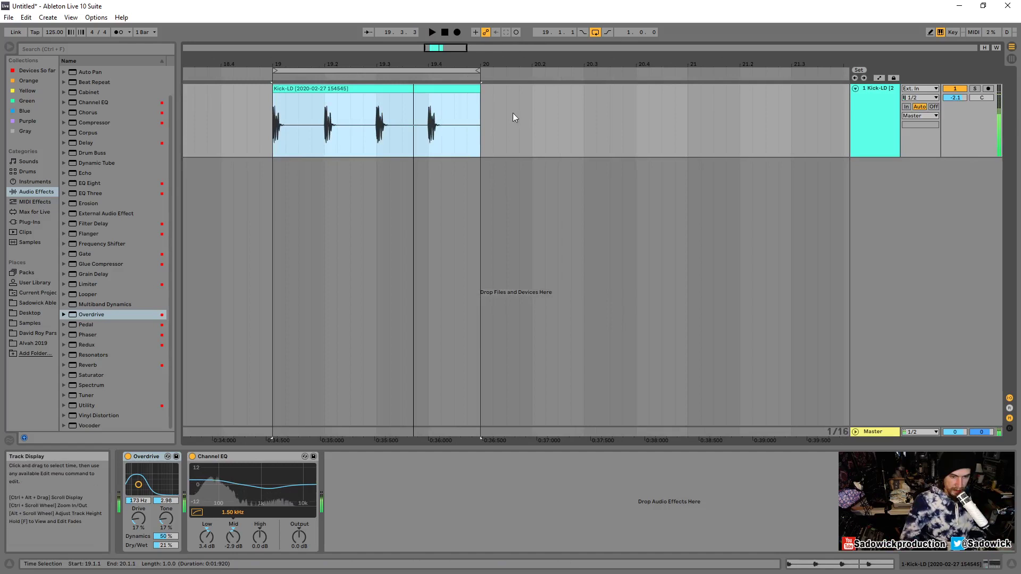
Step: Open the consolidated kick clip's sample settings and turn on Loop for the clip
drag(413, 63, 289, 34)
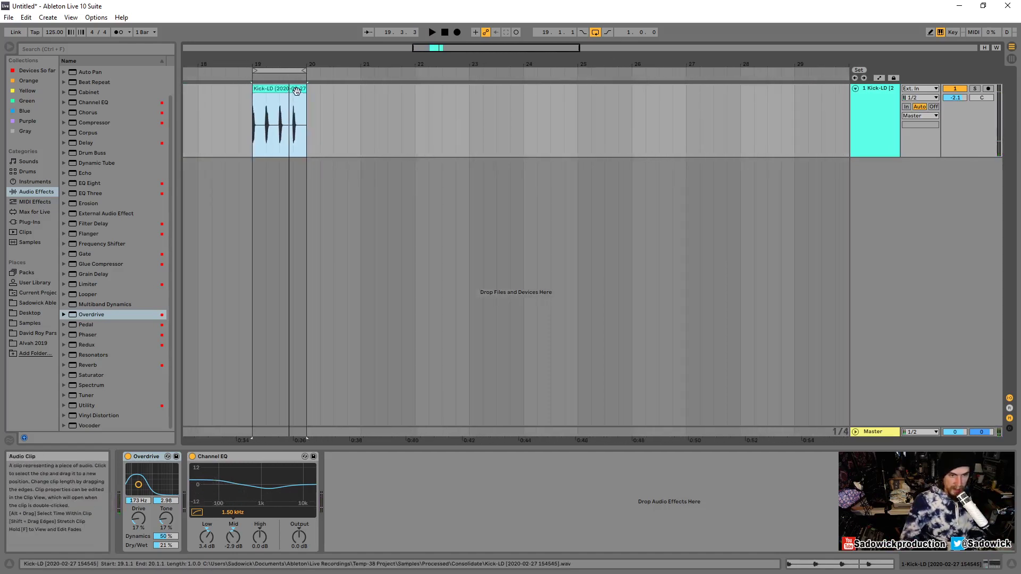
double_click(291, 88)
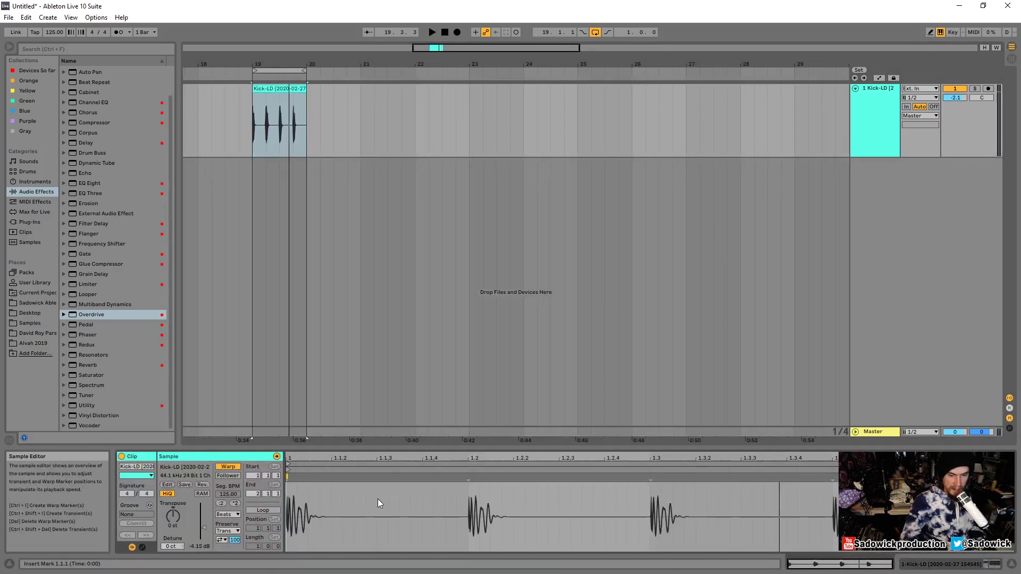
click(263, 510)
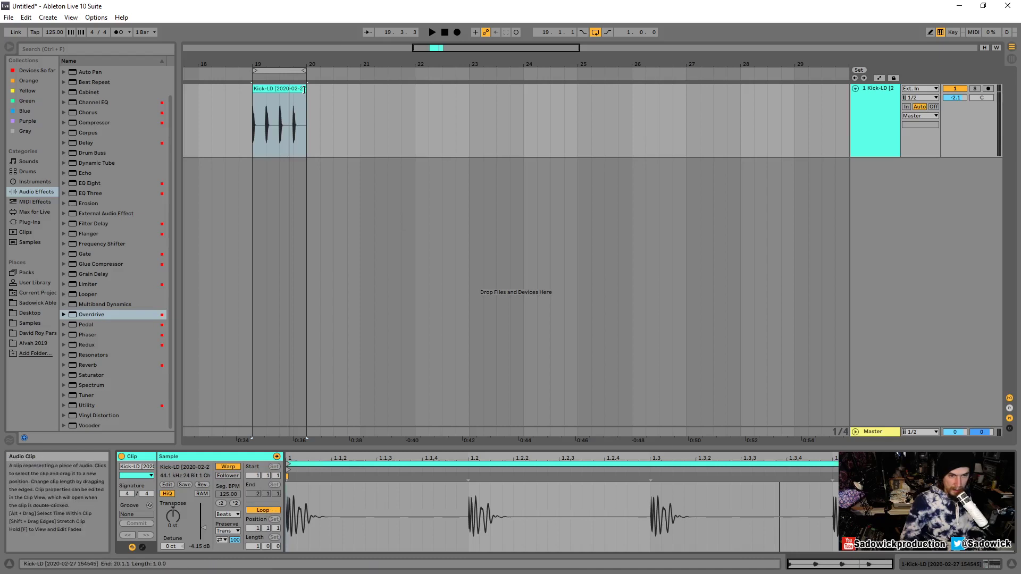
Step: Extend the looped kick clip several bars past bar 20 and trim it back to a single bar
drag(306, 123, 849, 90)
click(552, 73)
drag(470, 63, 435, 45)
drag(609, 89, 363, 79)
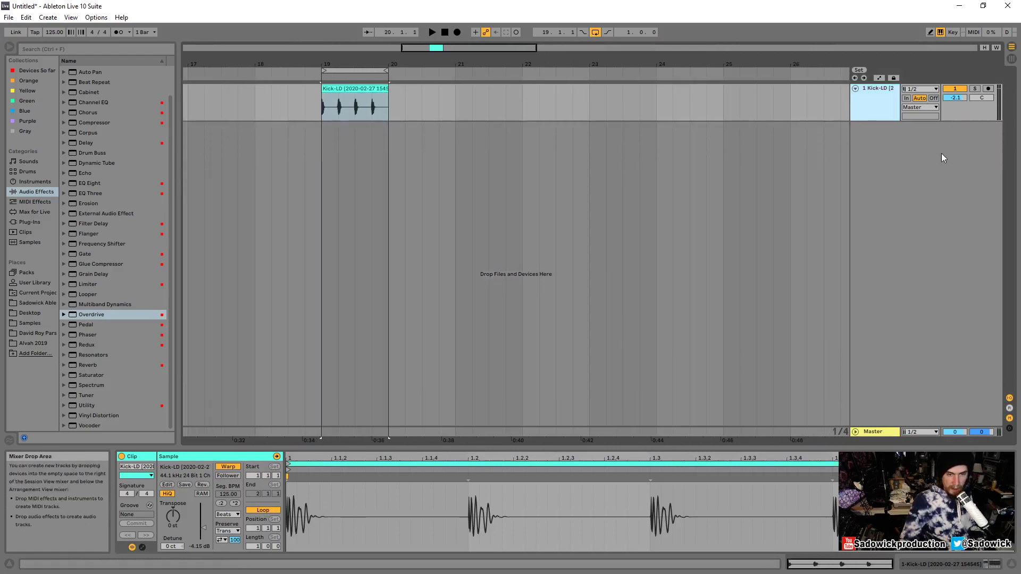
Step: Insert a MIDI track below the kick track and load the Wavetable instrument onto it
right_click(921, 159)
click(938, 173)
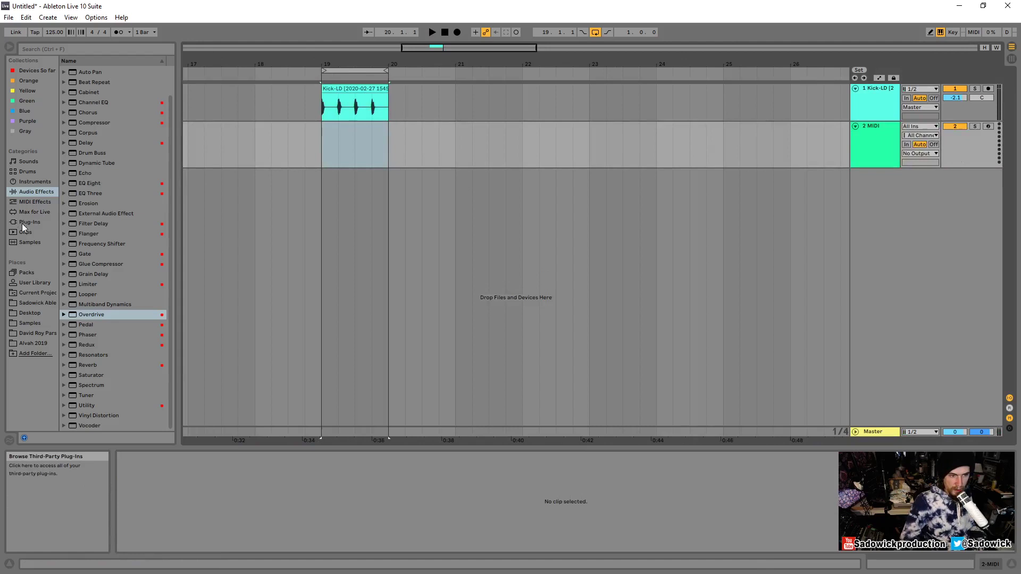
click(31, 183)
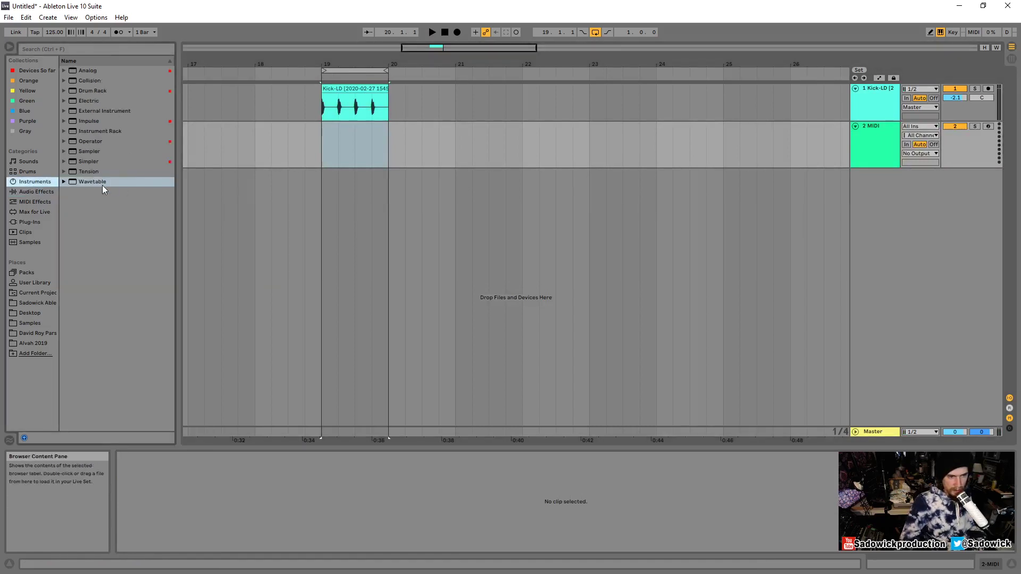
click(87, 182)
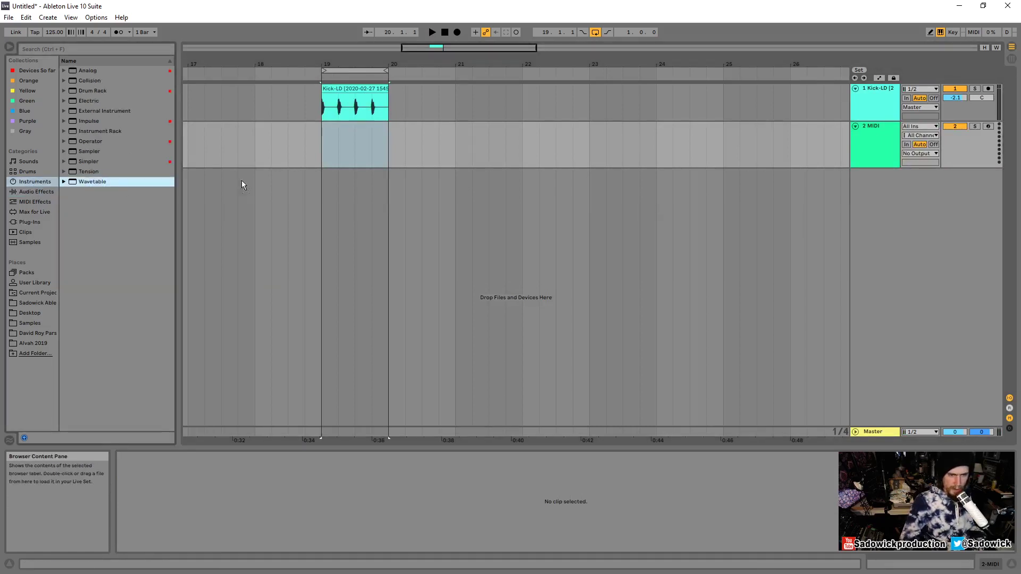
key(Return)
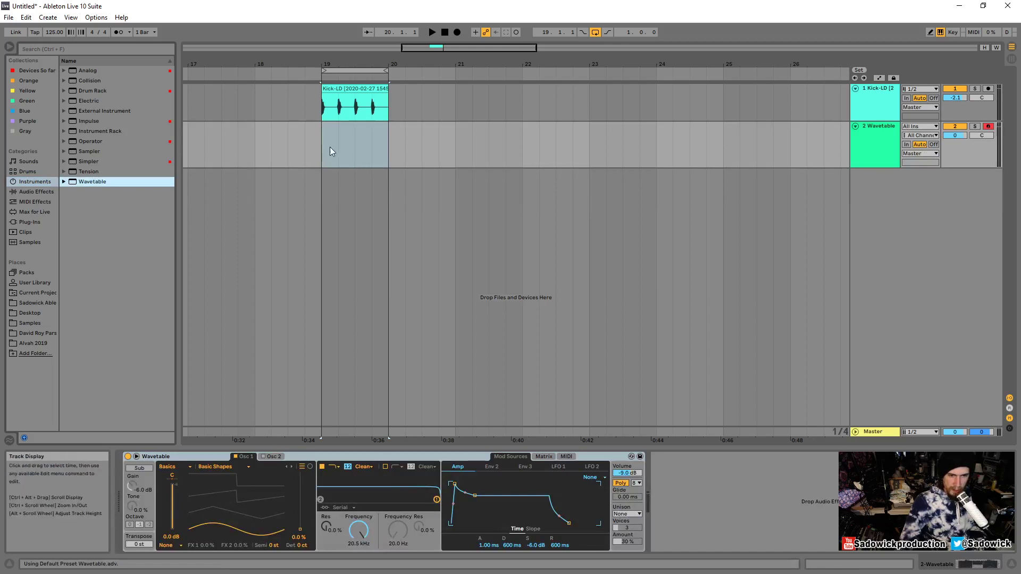
Step: Insert a one-beat MIDI clip from 19.1.1 to 19.2.1 on the Wavetable track
drag(330, 147, 336, 134)
right_click(333, 125)
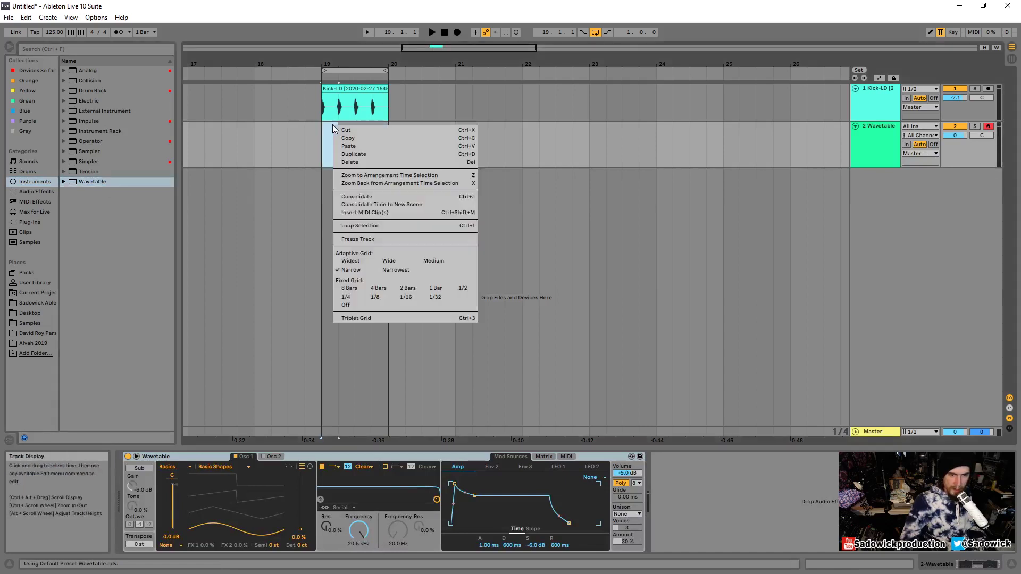
click(365, 212)
ctrl+scroll(309, 128, up, 5)
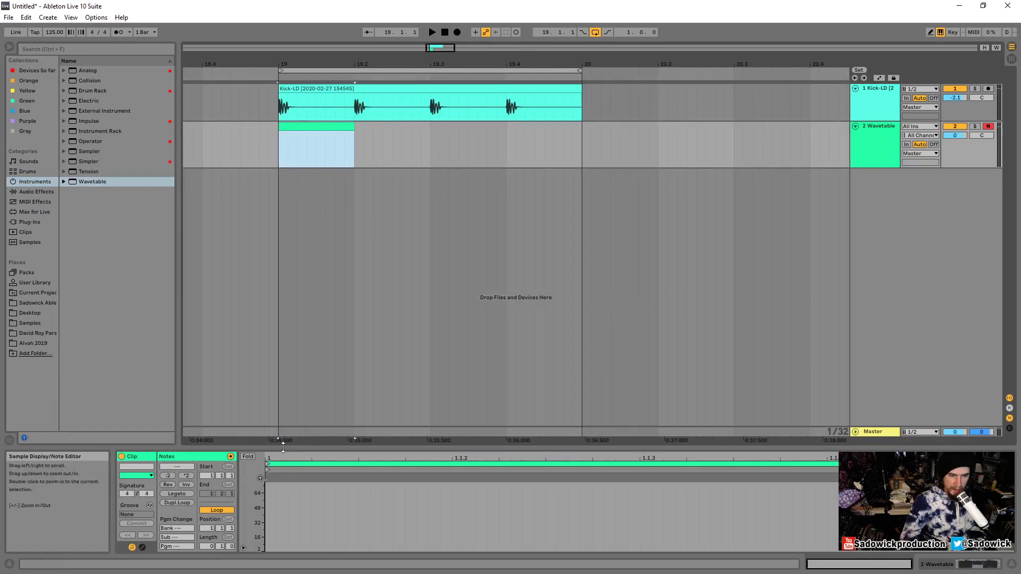
Step: Enlarge the MIDI note editor and place a sixteenth-length D2 note at the start of the clip
drag(303, 450, 319, 248)
drag(278, 494, 279, 527)
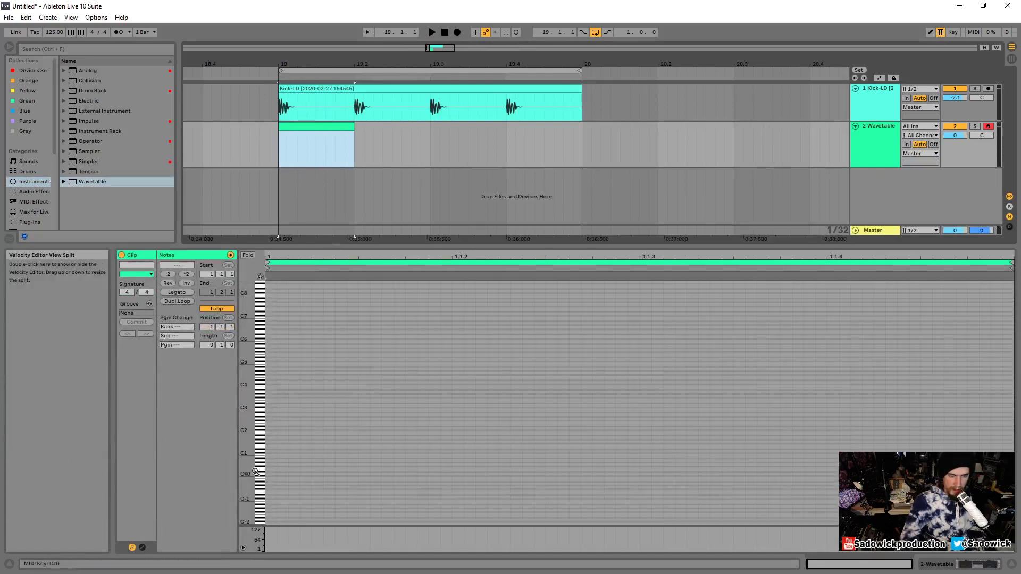
click(292, 364)
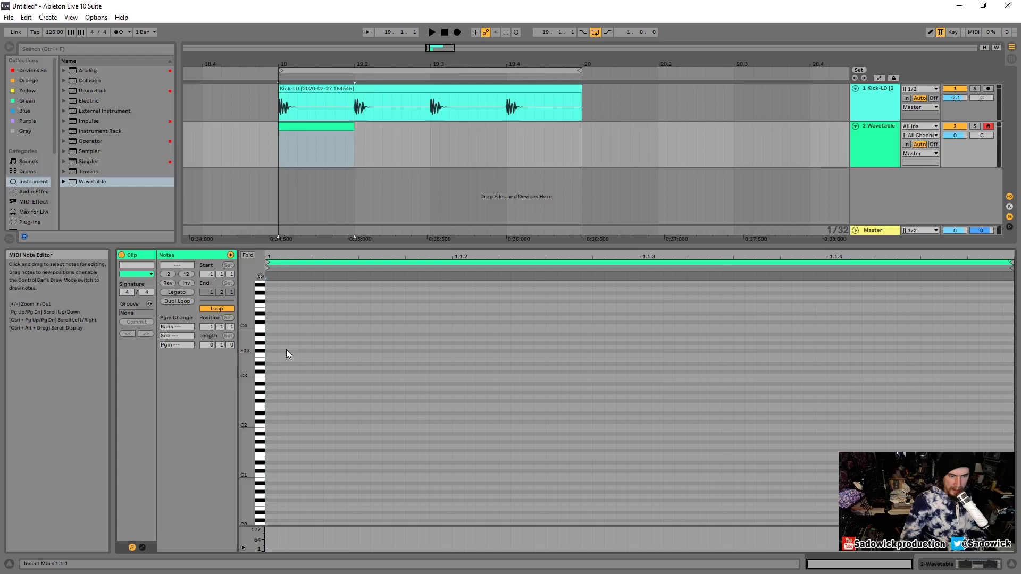
right_click(287, 349)
click(362, 492)
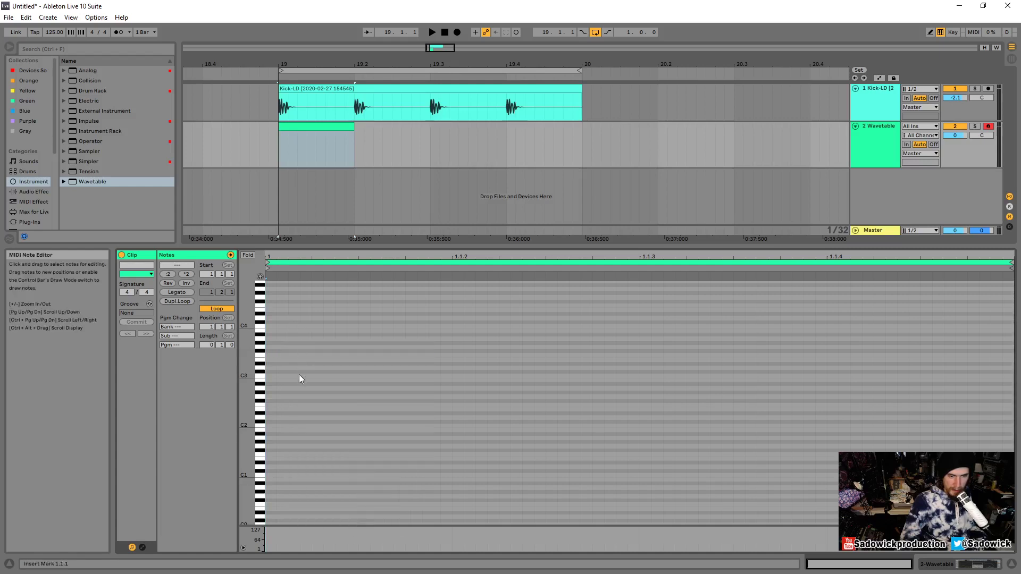
double_click(298, 351)
drag(423, 349, 419, 419)
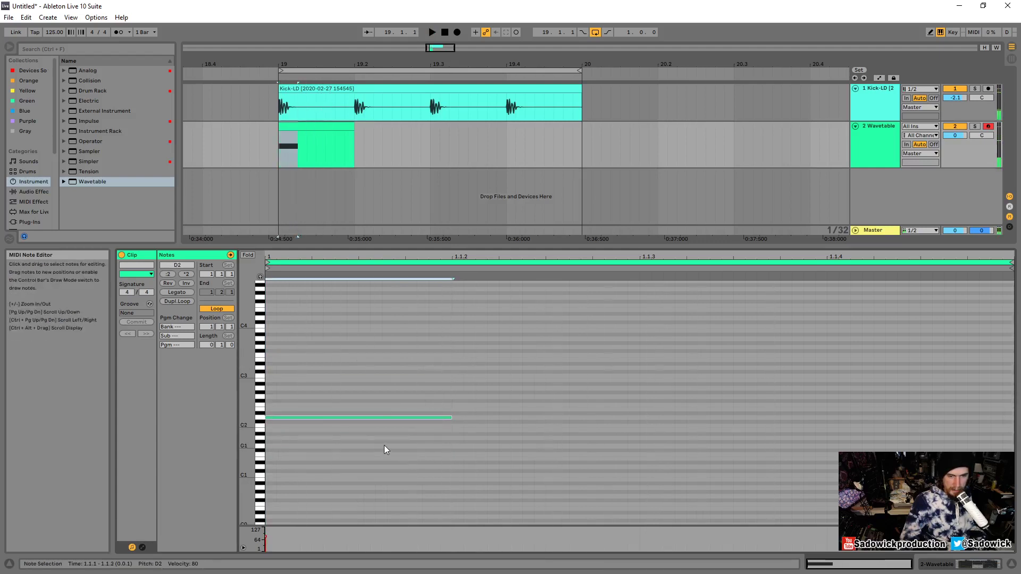
Step: Duplicate the D2 note three times to fill the one-beat clip with sixteenth notes
key(ctrl+d)
key(ctrl+d)
key(ctrl+d)
Step: Shorten the arrangement loop to the beat from 19.1.1 to 19.2.1 and audition the Wavetable track in solo
click(374, 124)
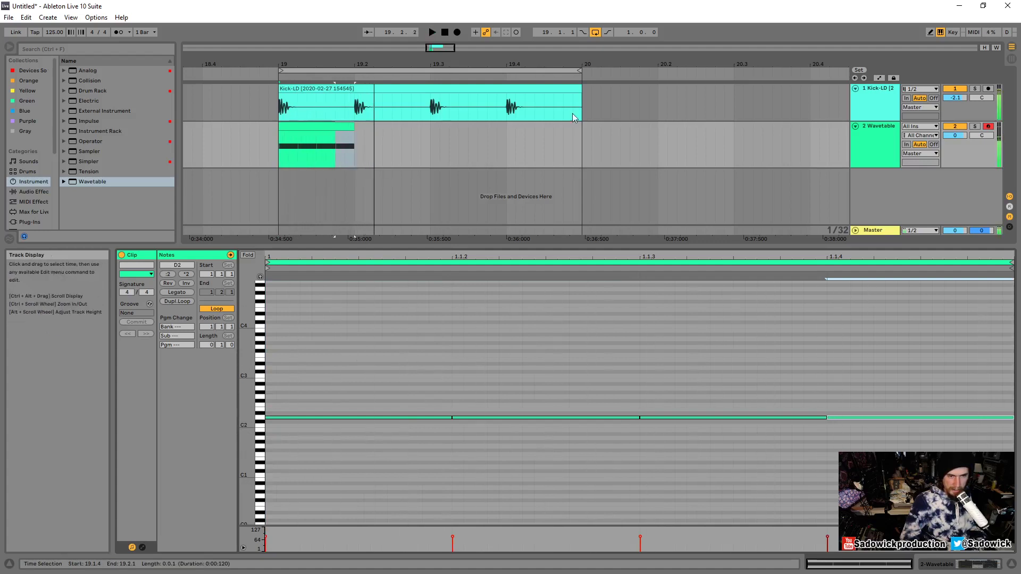
drag(578, 70, 350, 107)
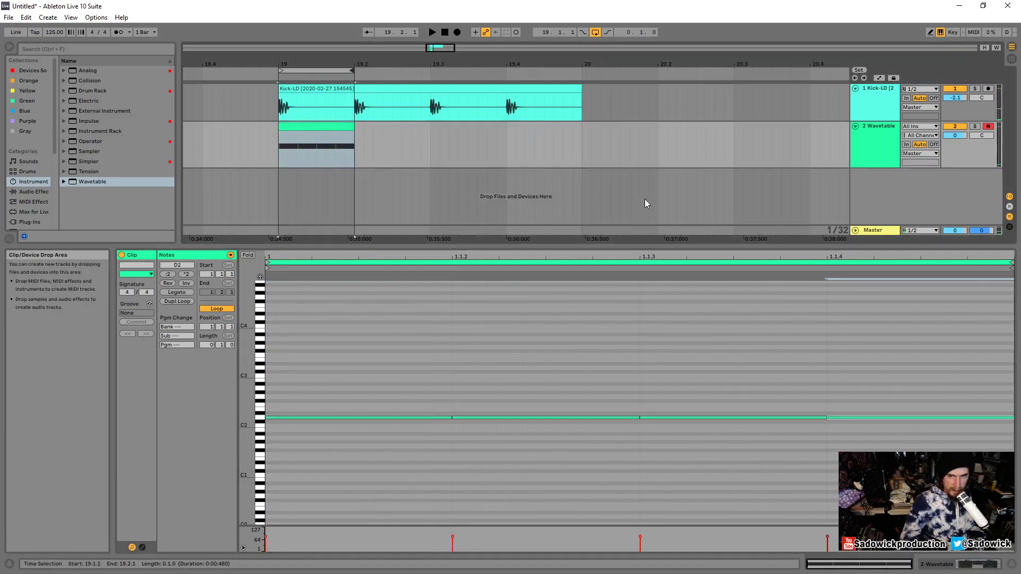
key(space)
click(974, 126)
key(space)
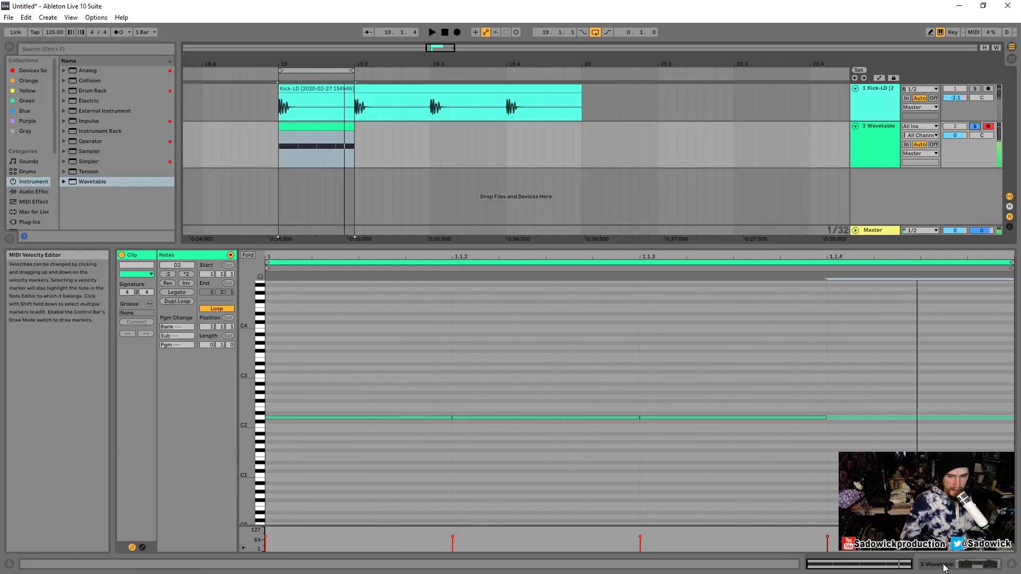
Step: Set Wavetable's oscillator 1 wave position to 100 % and filter 1 frequency to 390 Hz, and listen to the result
click(945, 565)
drag(220, 530, 220, 474)
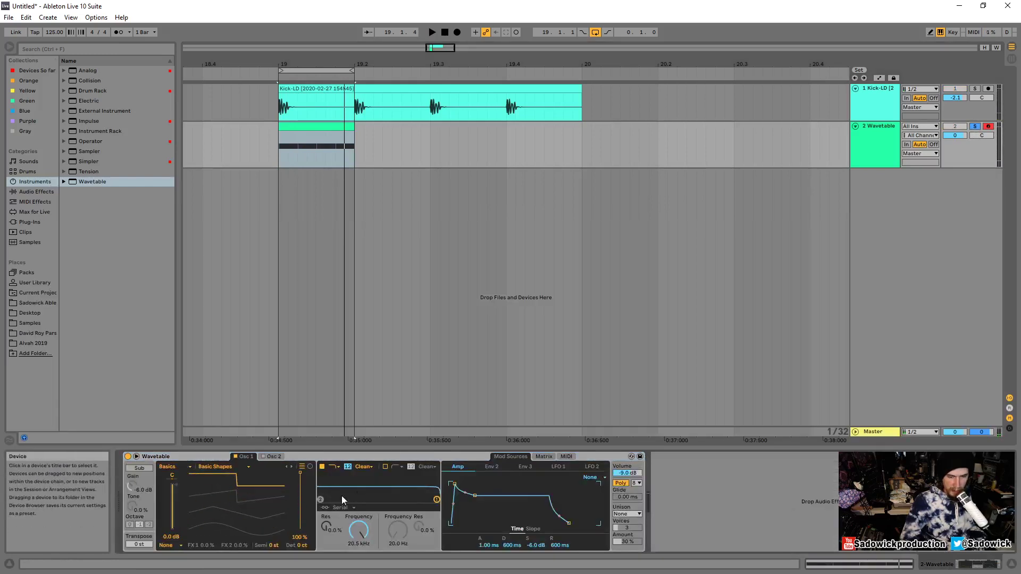
drag(436, 499, 370, 499)
key(space)
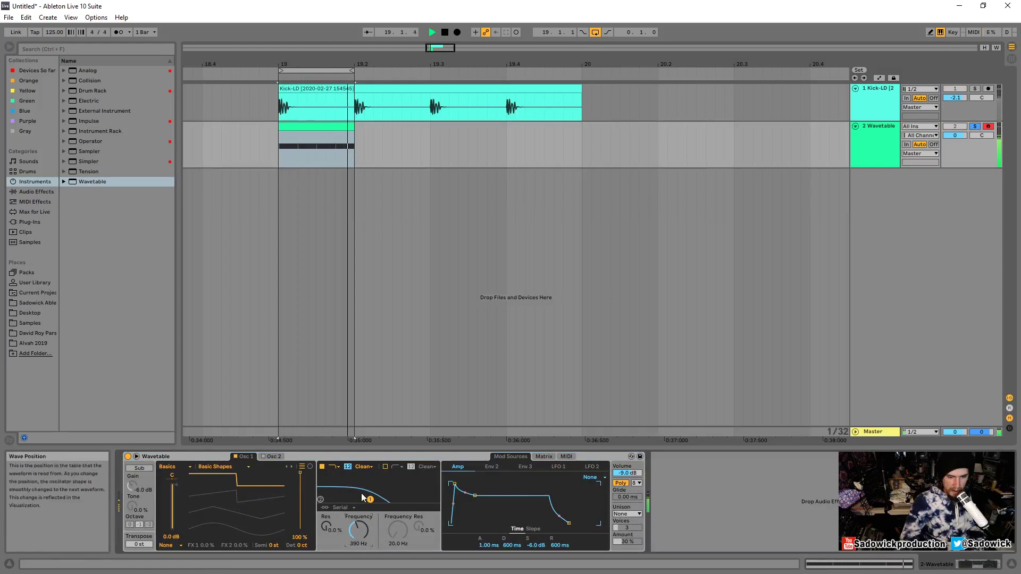
key(space)
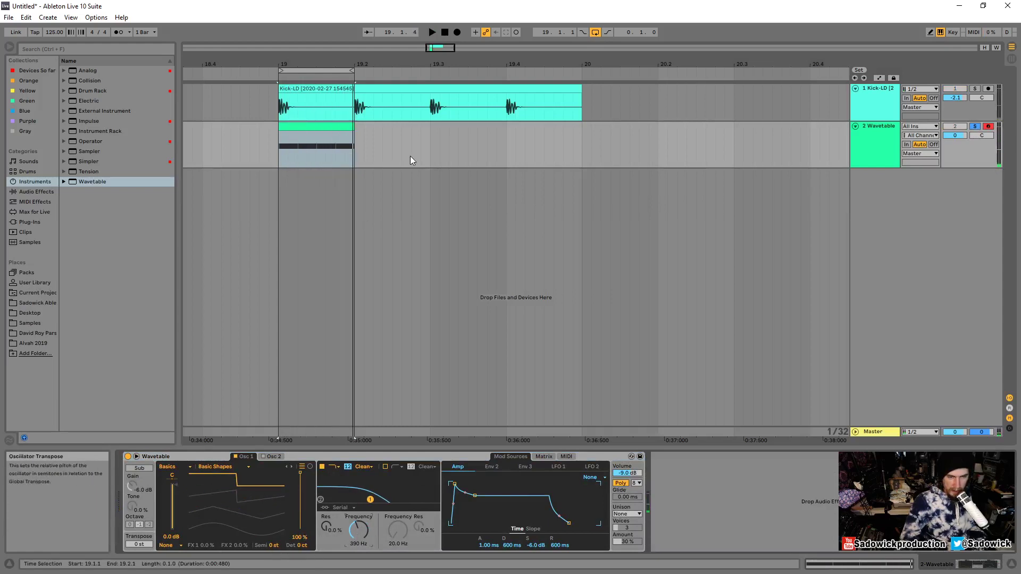
Step: Transpose oscillator 1 by -12 semitones and set the Amp envelope to 0 ms attack, 111 ms decay and 1.52 ms release
drag(270, 545, 269, 558)
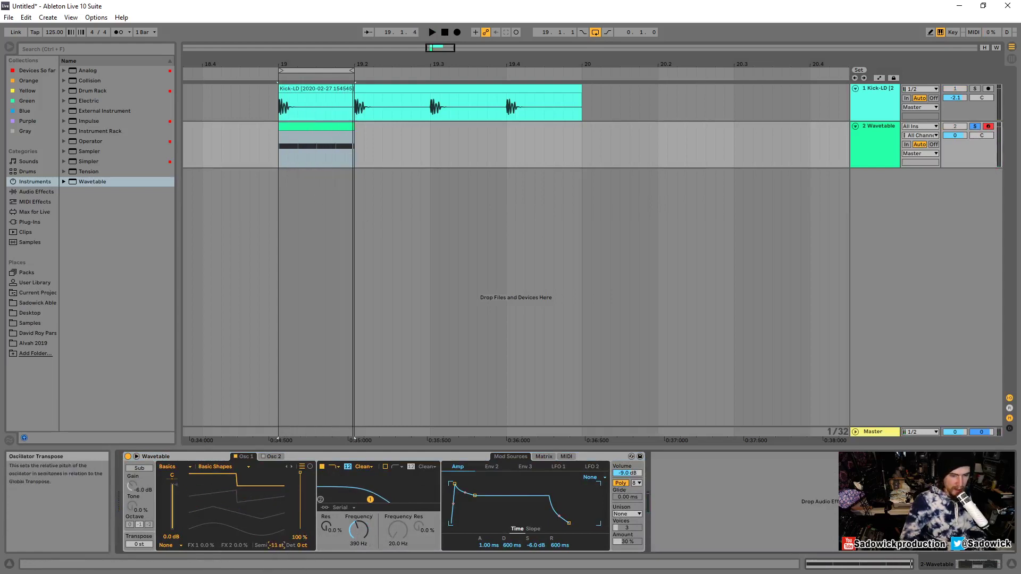
key(space)
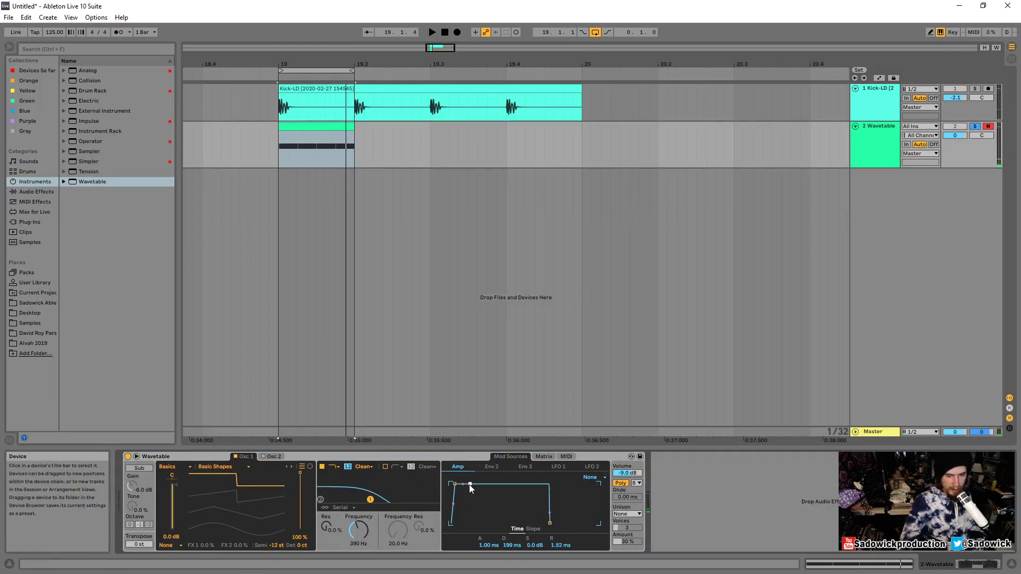
key(space)
mouse_move(454, 484)
mouse_down()
mouse_move(472, 489)
mouse_move(464, 499)
mouse_up()
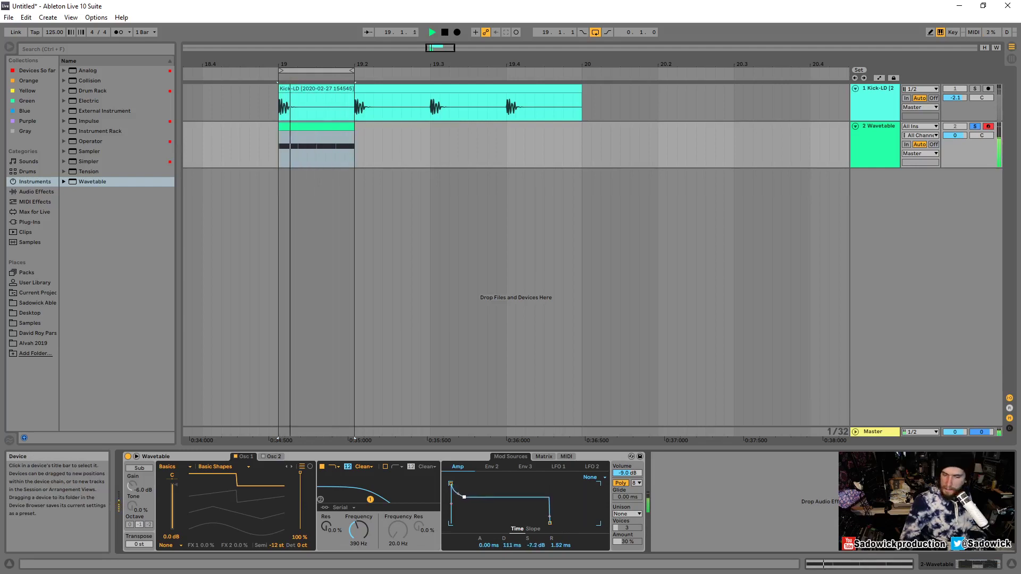
Step: Lower filter 1 frequency to 63.5 Hz and modulate it from Env 2 by 41 in the modulation matrix
click(492, 467)
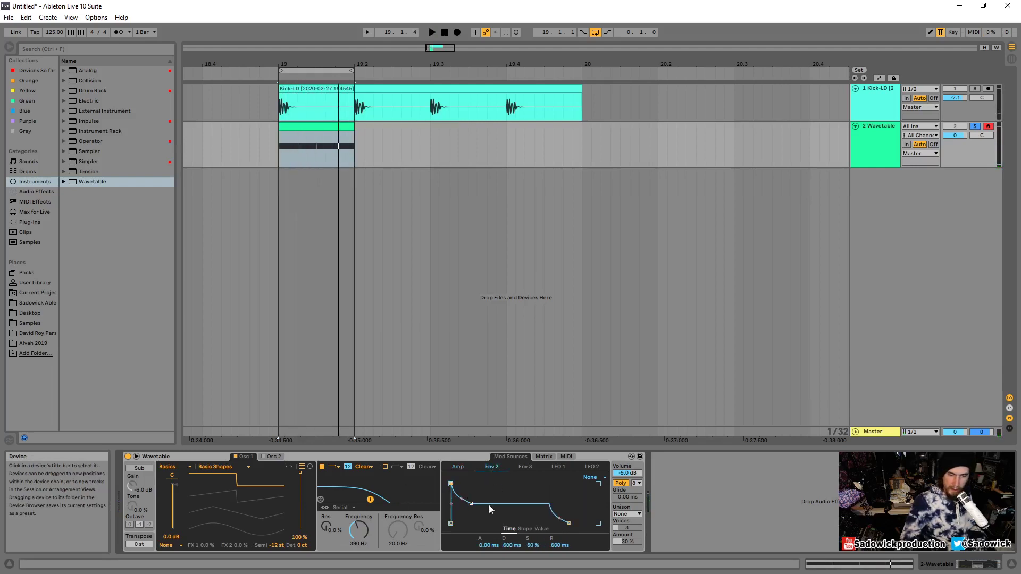
click(567, 457)
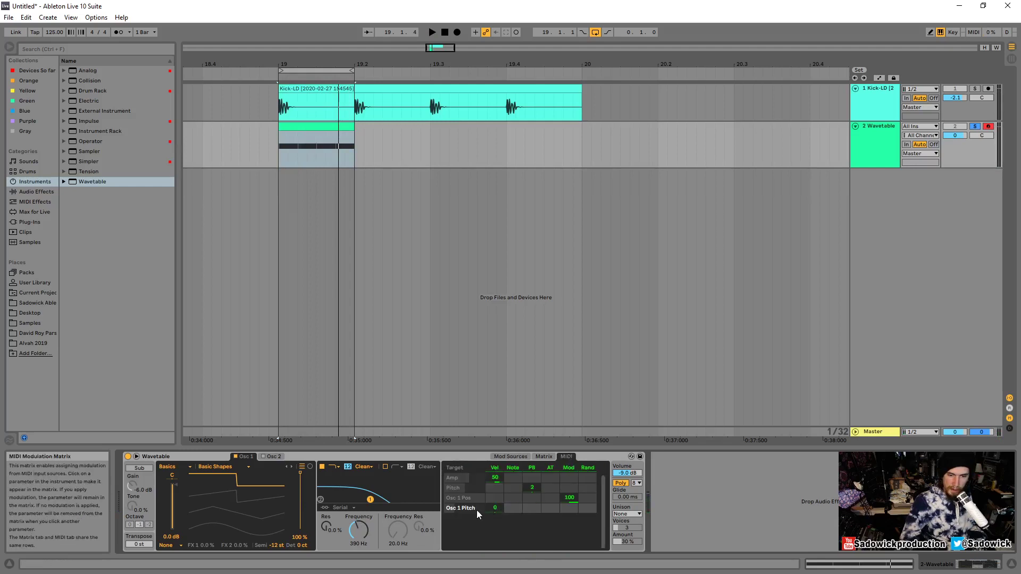
drag(348, 516, 347, 531)
click(548, 457)
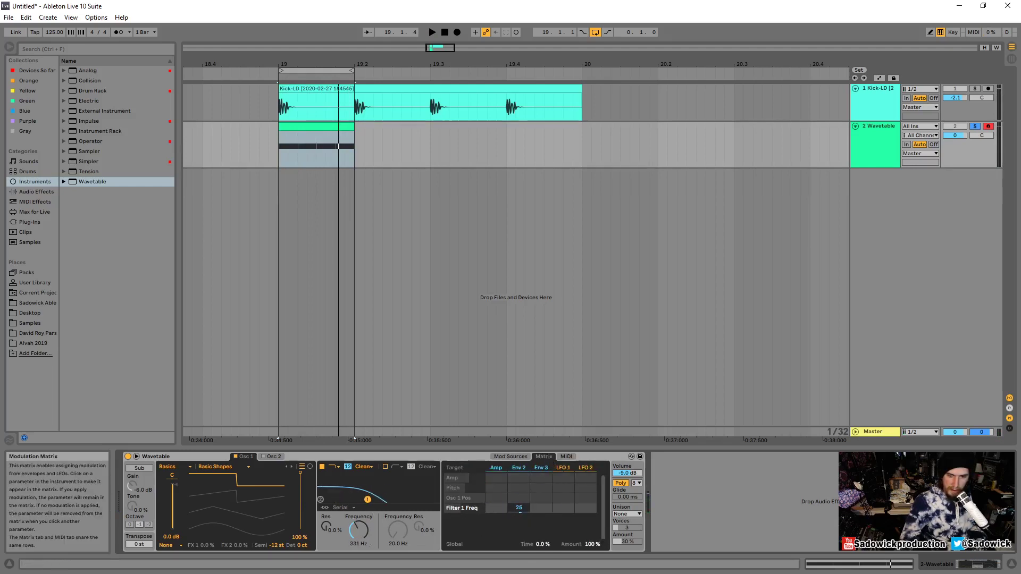
key(space)
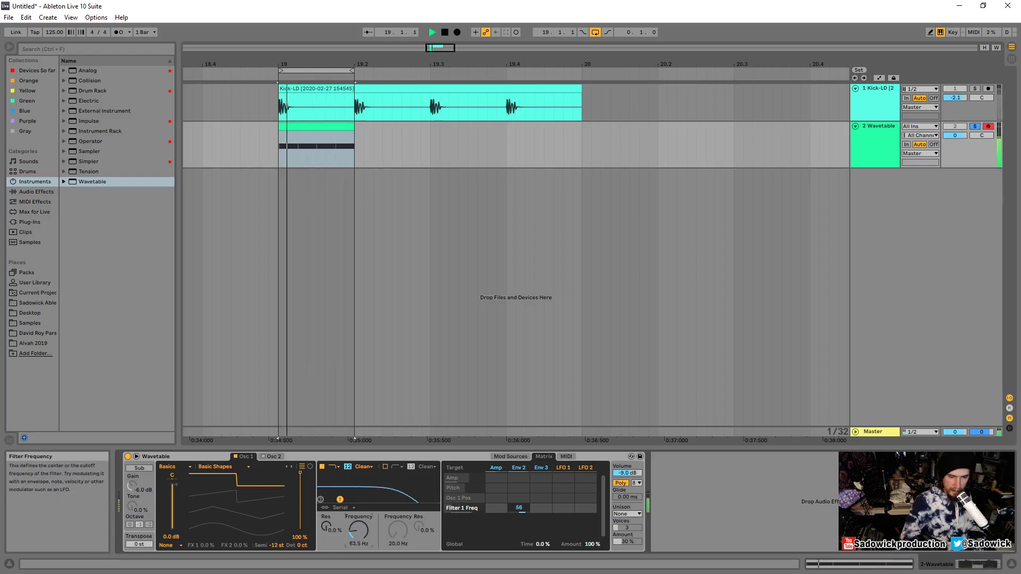
drag(521, 510, 521, 518)
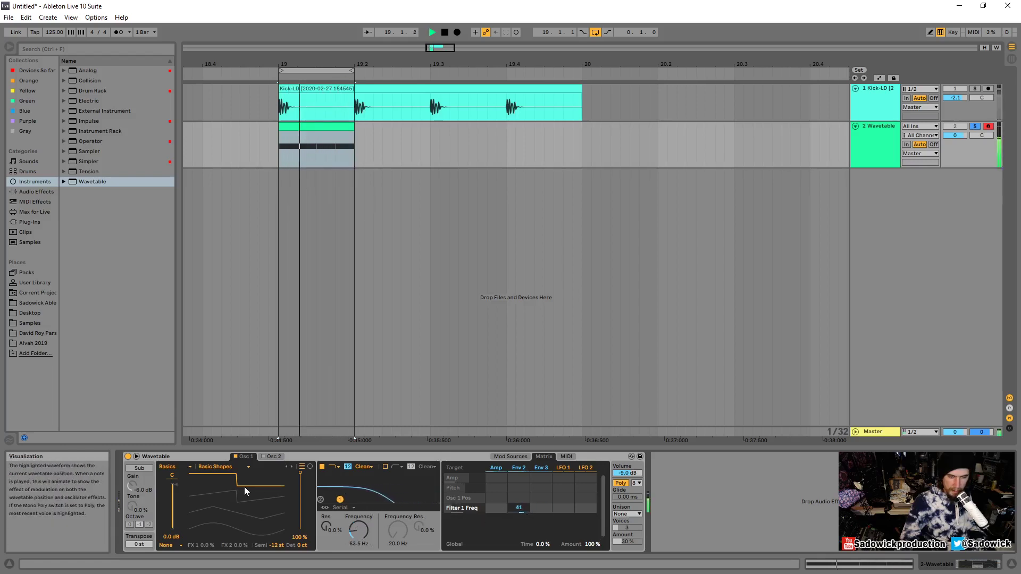
Step: Set oscillator 1's wave position to 69 % and filter 1 to the PRO circuit with 40 % resonance and 9.75 dB drive
drag(244, 489, 244, 509)
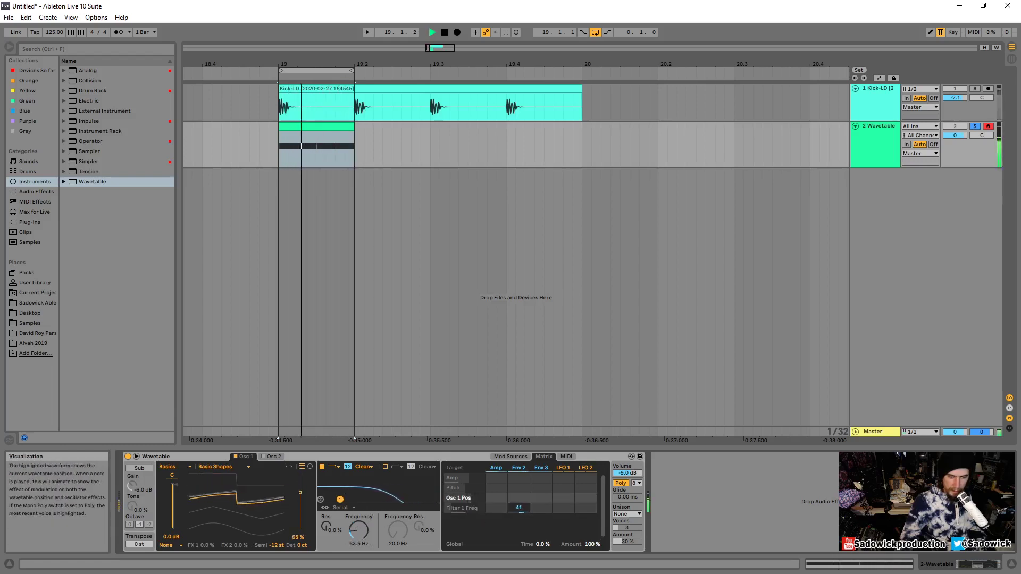
click(364, 467)
click(361, 506)
drag(326, 527, 326, 510)
key(space)
click(332, 545)
key(space)
drag(332, 545, 332, 548)
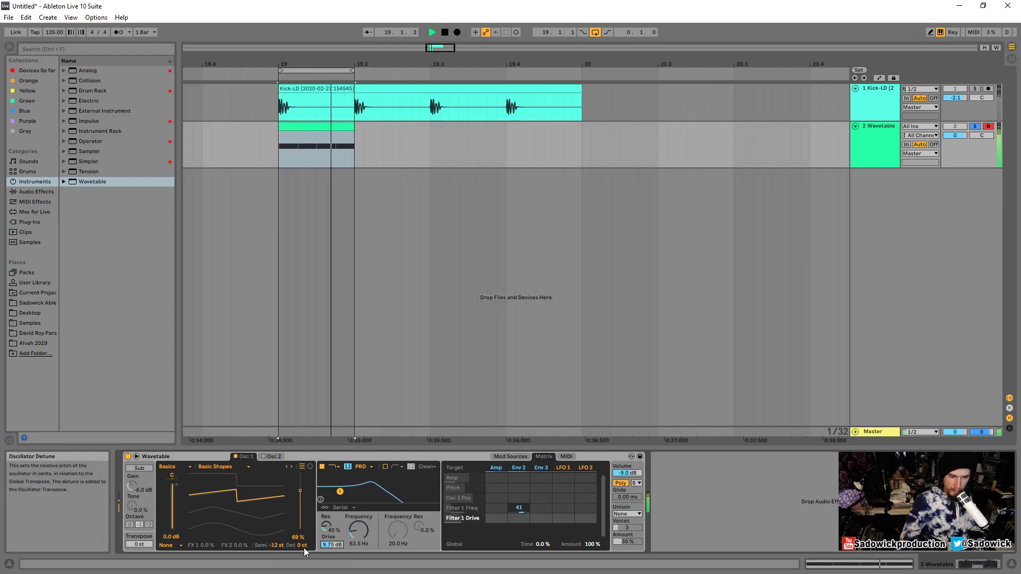
Step: Set oscillator 1's wave position to 54 % and the Env 2 modulation of filter 1 frequency to 38
mouse_move(234, 499)
mouse_down()
mouse_move(234, 519)
mouse_move(234, 479)
mouse_move(234, 517)
mouse_up()
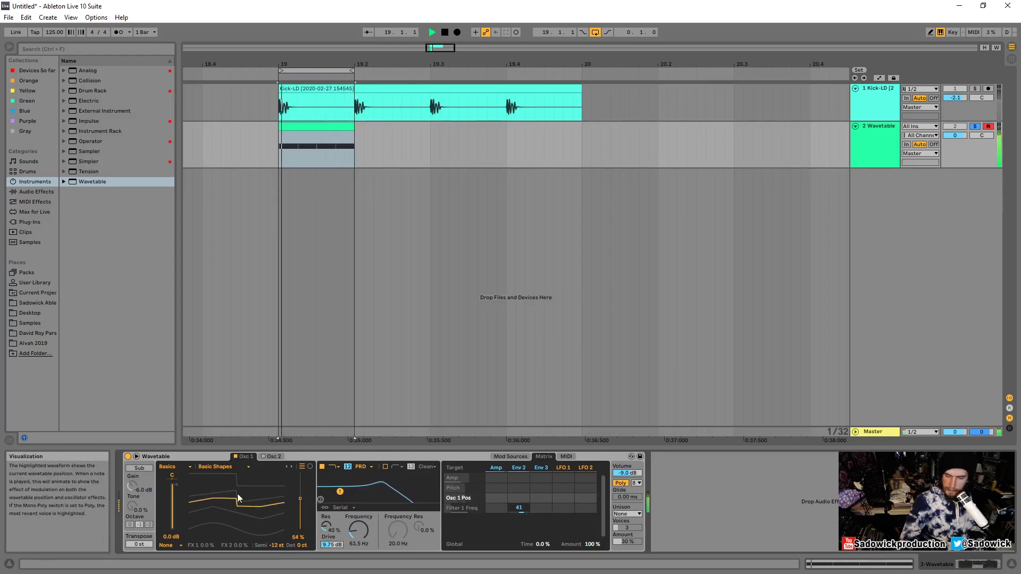
drag(519, 509, 519, 517)
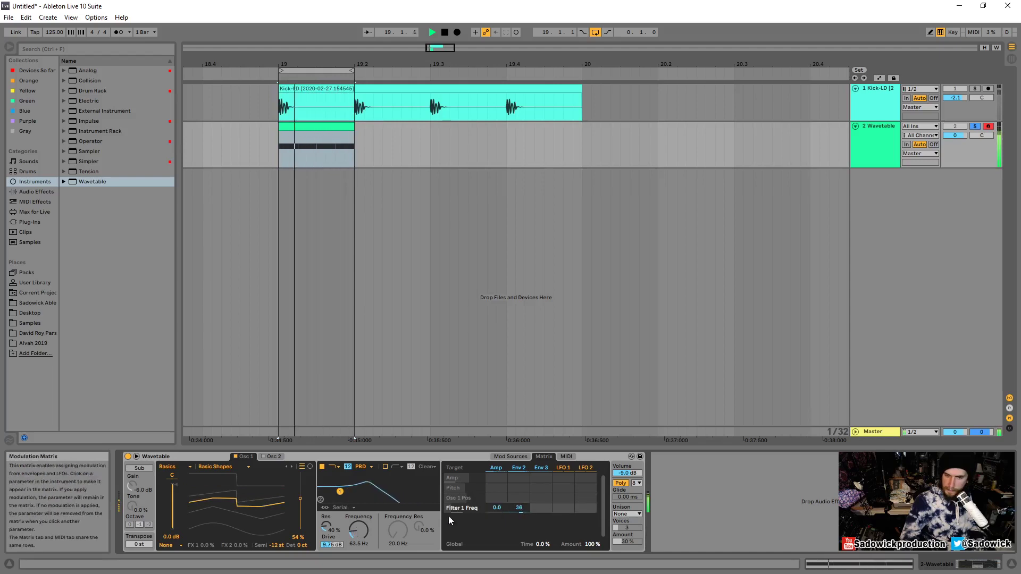
Step: Give Env 2 a 333 ms decay and 0 % sustain, and set filter 1 to a 24 dB slope at 83.6 Hz
click(511, 456)
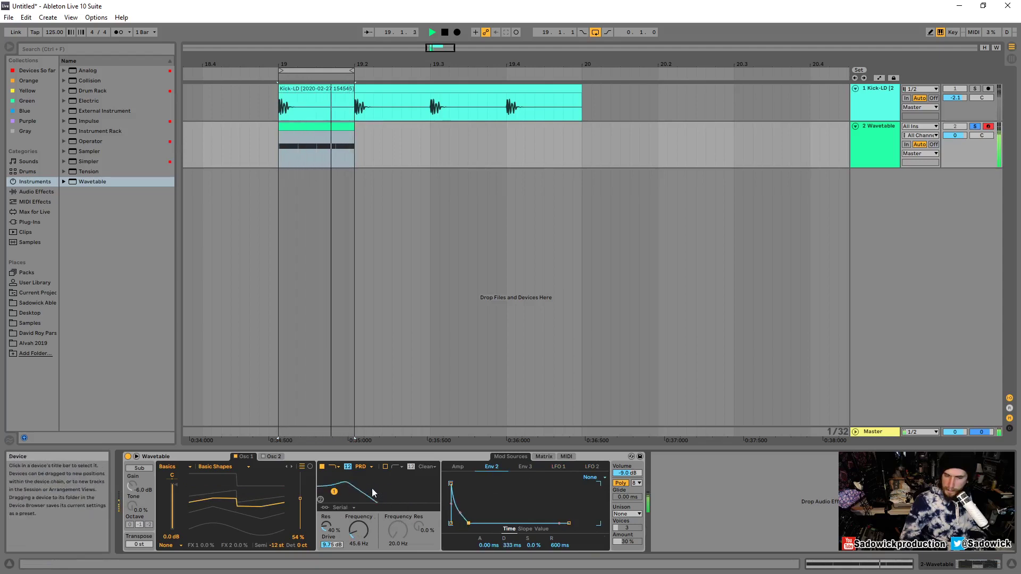
click(347, 467)
mouse_move(366, 527)
mouse_down()
mouse_move(366, 505)
mouse_move(366, 536)
mouse_up()
Step: Take the Wavetable track out of solo and play it together with the kick
key(space)
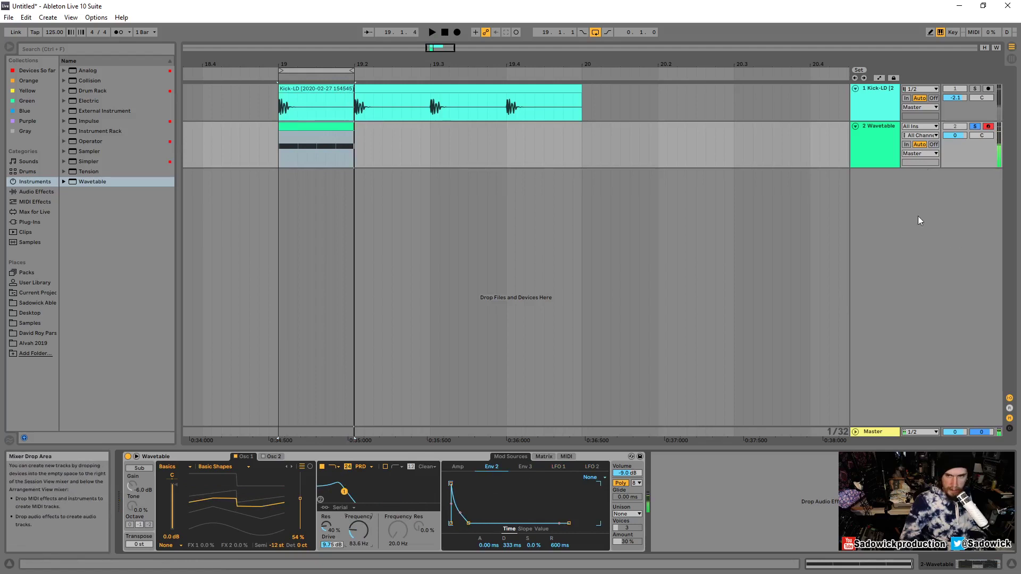
click(975, 128)
key(space)
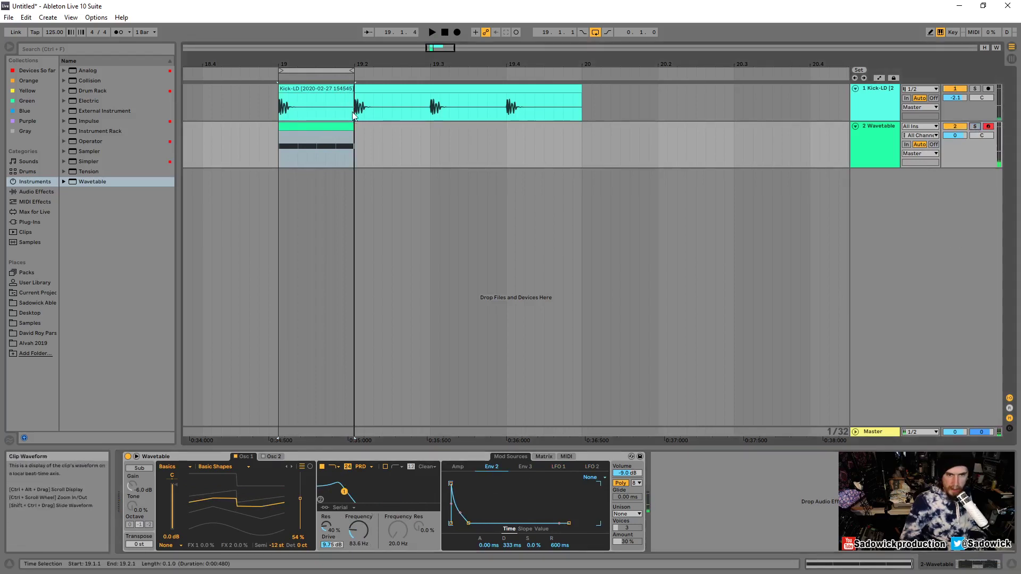
Step: Lower the bass clip's first note velocity to 22 and its second note velocity to 58, and play the result
double_click(313, 128)
click(266, 537)
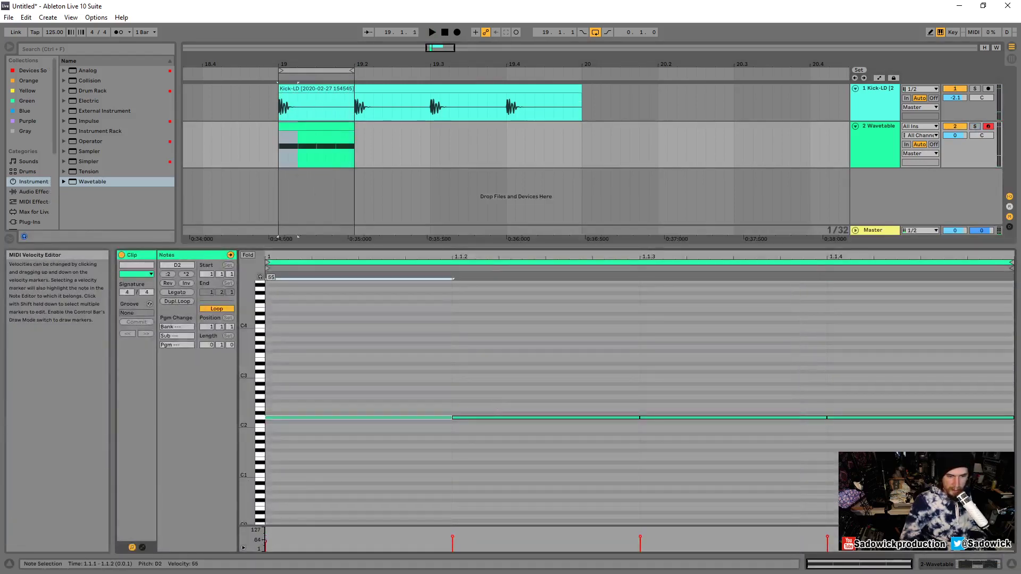
drag(266, 541, 266, 549)
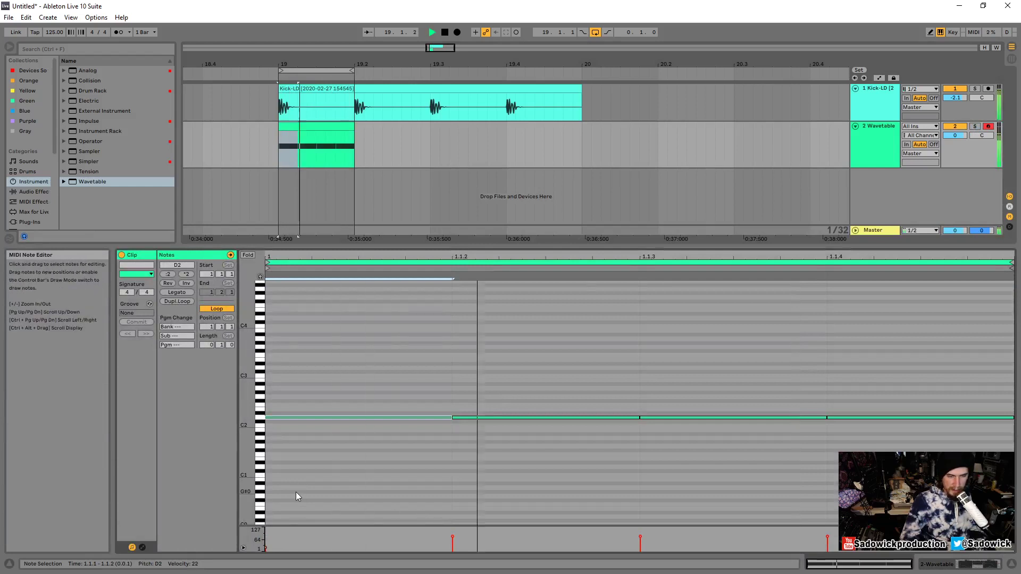
drag(453, 536, 453, 540)
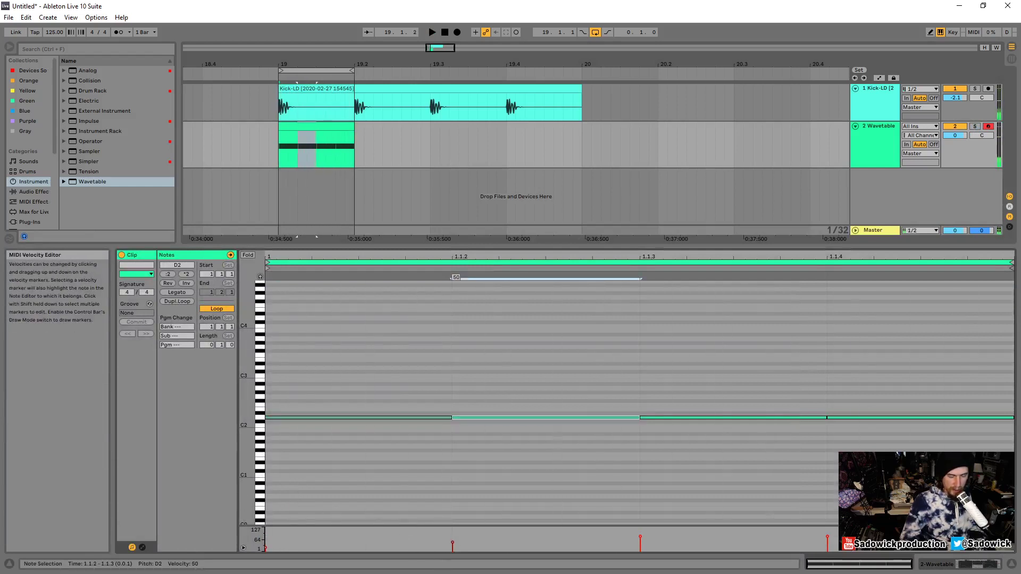
key(space)
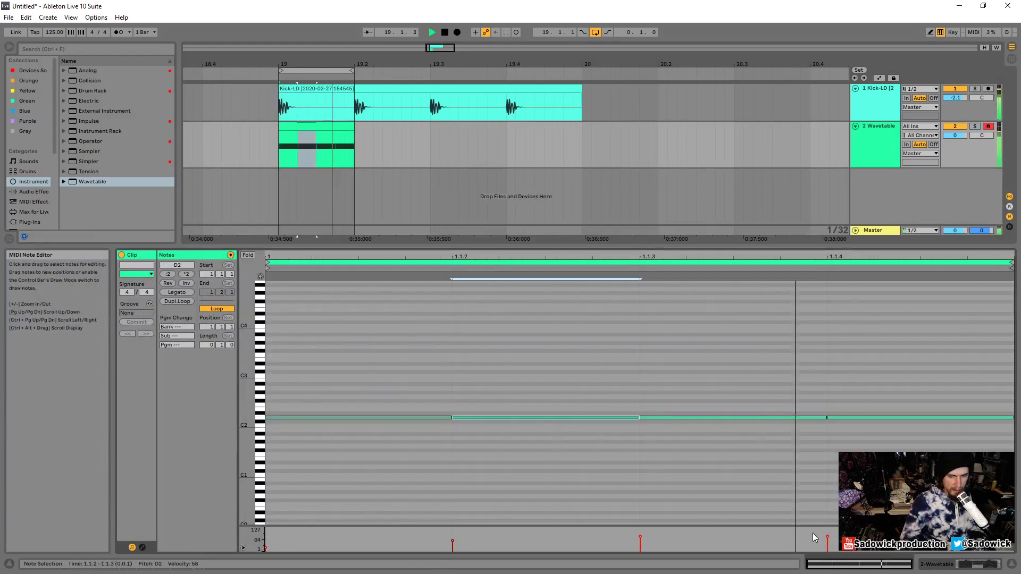
Step: Solo the Wavetable track and set the velocity modulation of Amp to 100 in the MIDI modulation matrix
click(975, 127)
key(space)
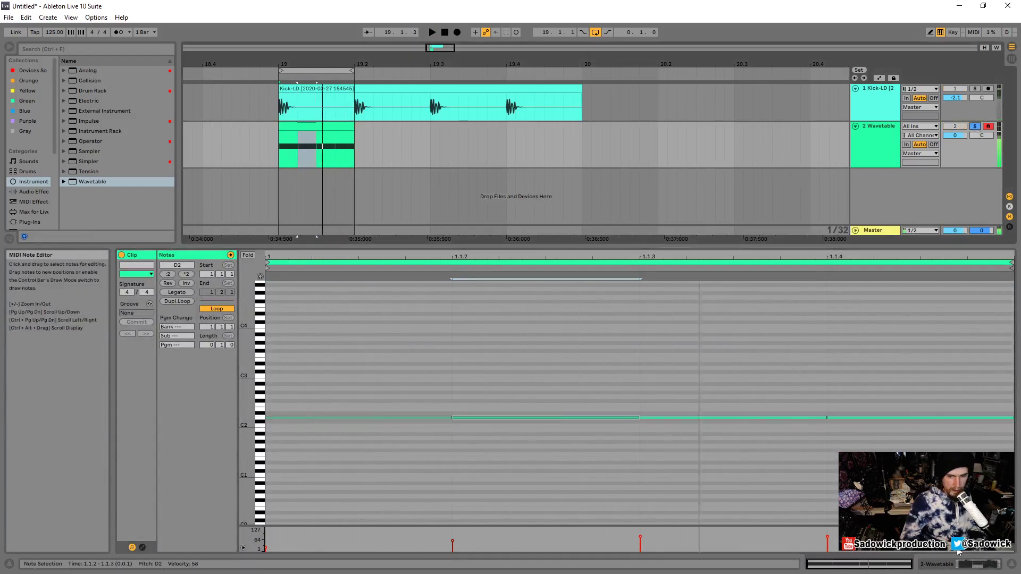
click(981, 564)
click(567, 457)
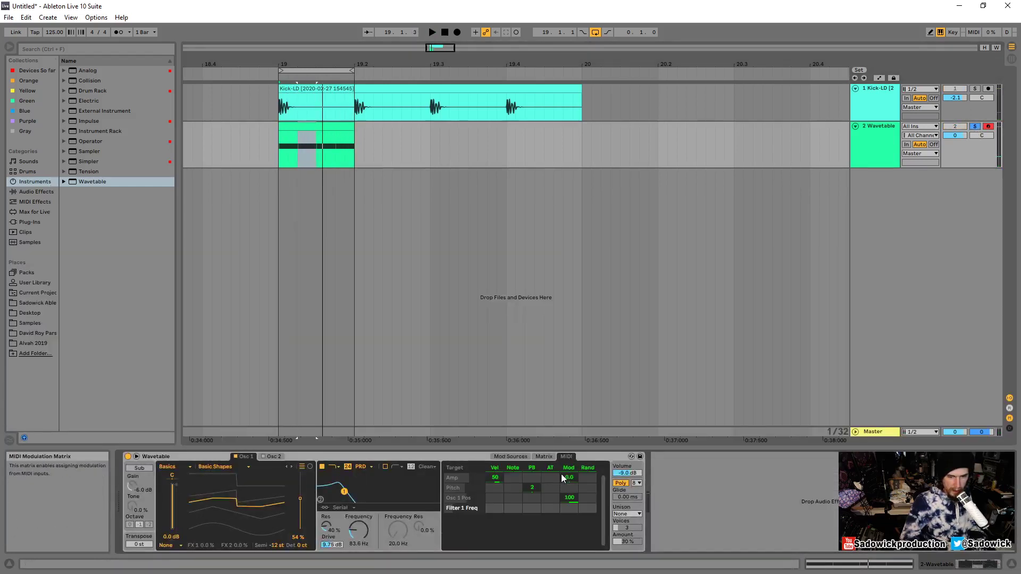
drag(498, 479, 498, 452)
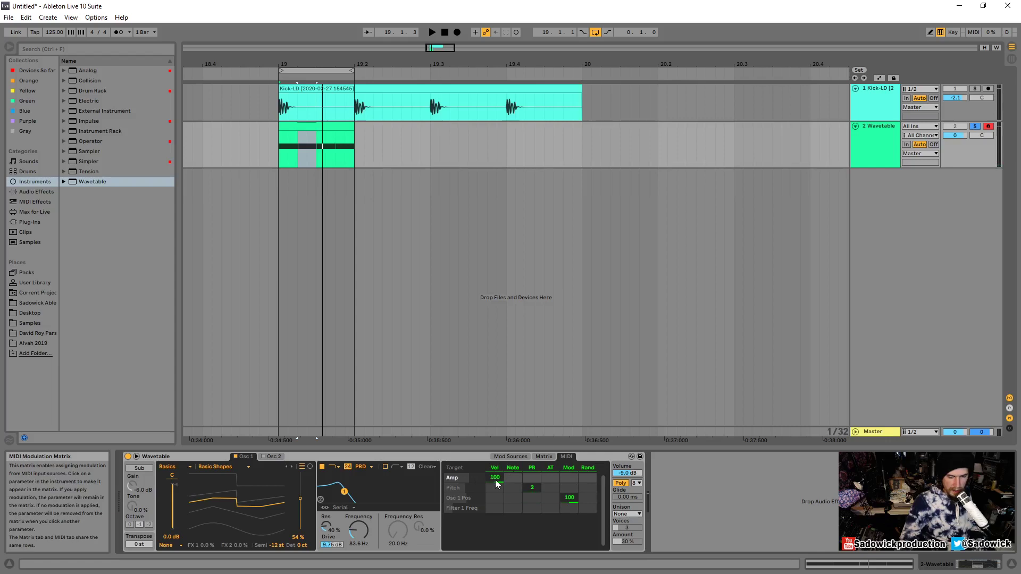
key(space)
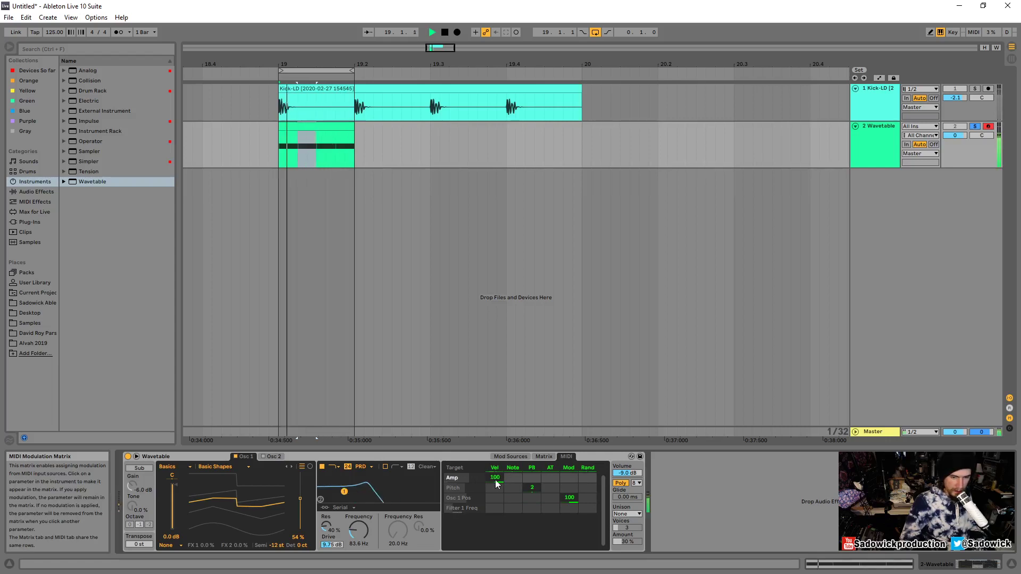
key(space)
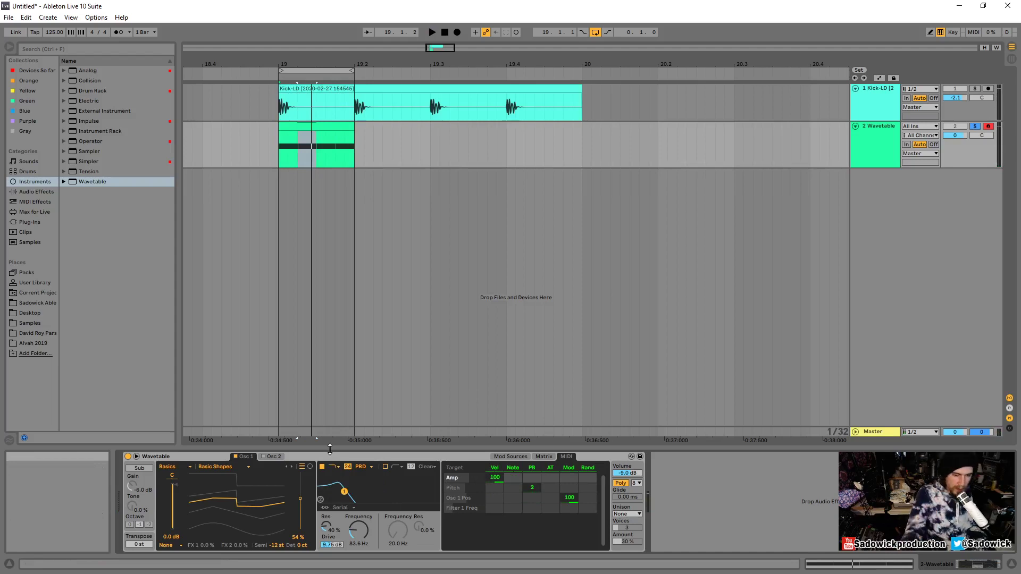
Step: Shorten the first bass note to about two thirds of a sixteenth and slightly trim the end of the third note
click(350, 71)
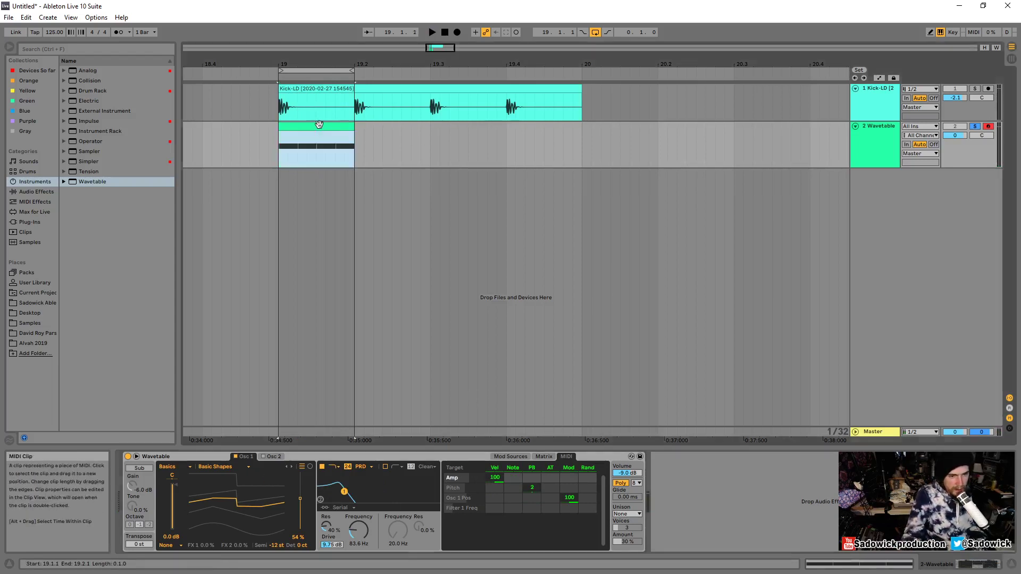
double_click(316, 154)
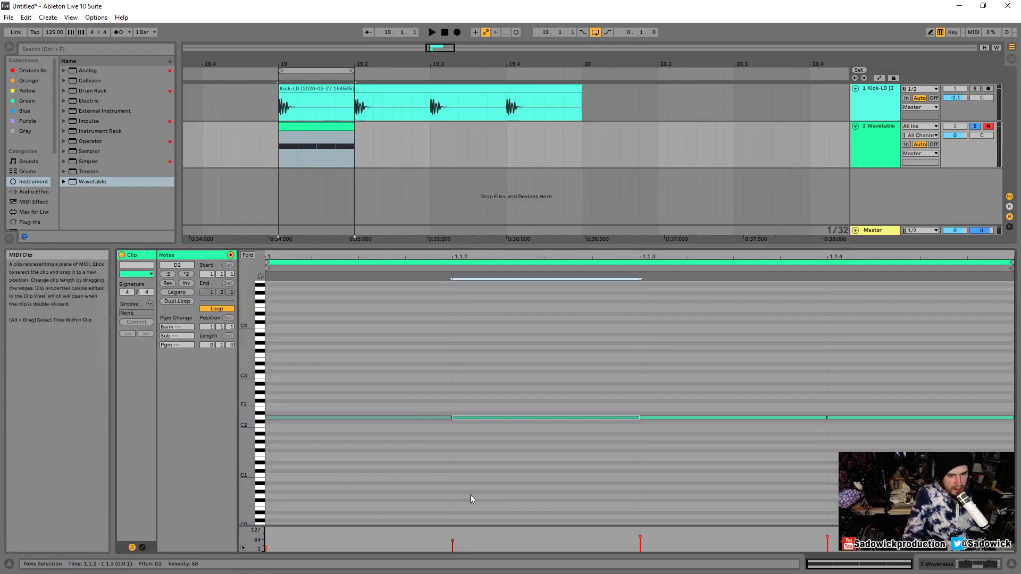
click(450, 418)
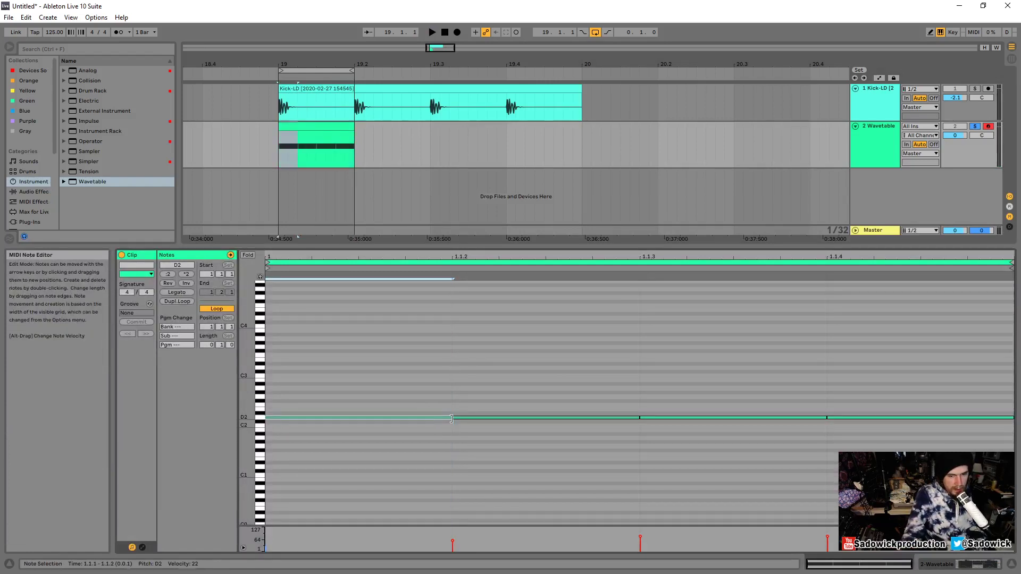
drag(451, 418, 390, 413)
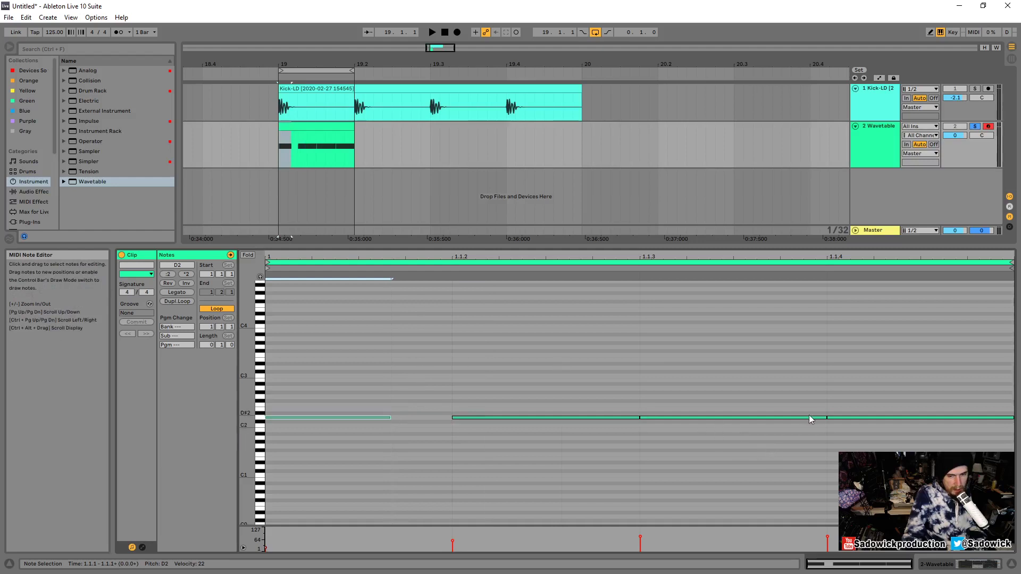
key(space)
mouse_move(826, 418)
mouse_down()
mouse_move(775, 418)
mouse_move(807, 418)
mouse_up()
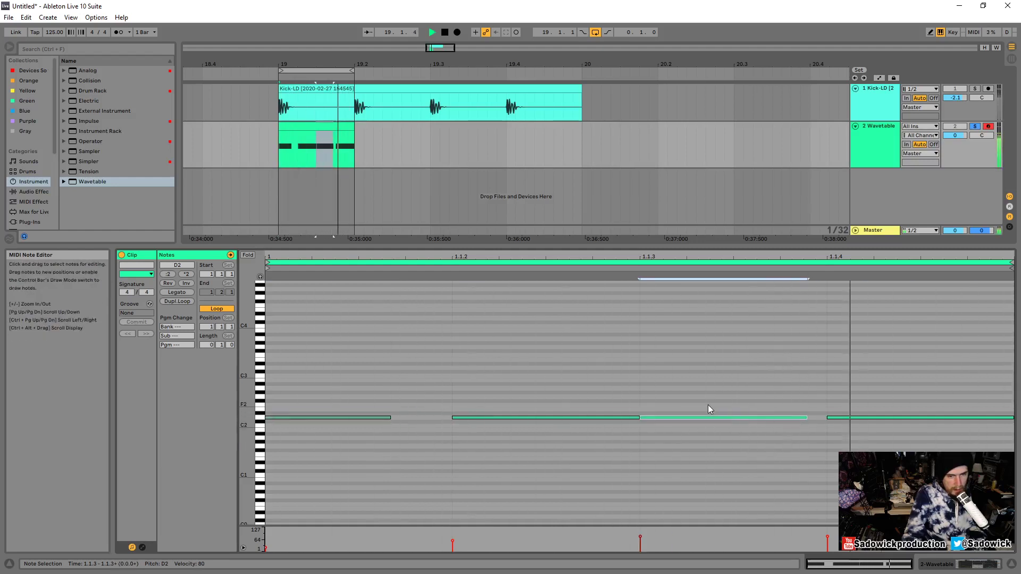
key(space)
Step: Duplicate the one-beat bass clip three times and extend the loop to cover the whole of bar 19
key(shift+Tab)
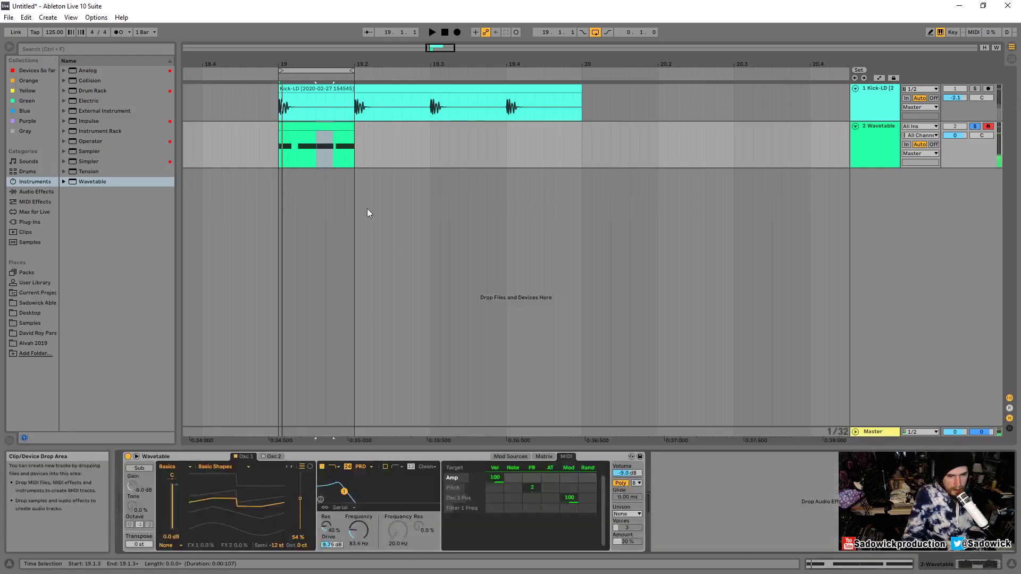
click(325, 125)
key(ctrl+d)
key(ctrl+d)
key(ctrl+d)
drag(352, 71, 580, 74)
Step: Play the four soloed bass clips from the start of bar 19
click(442, 123)
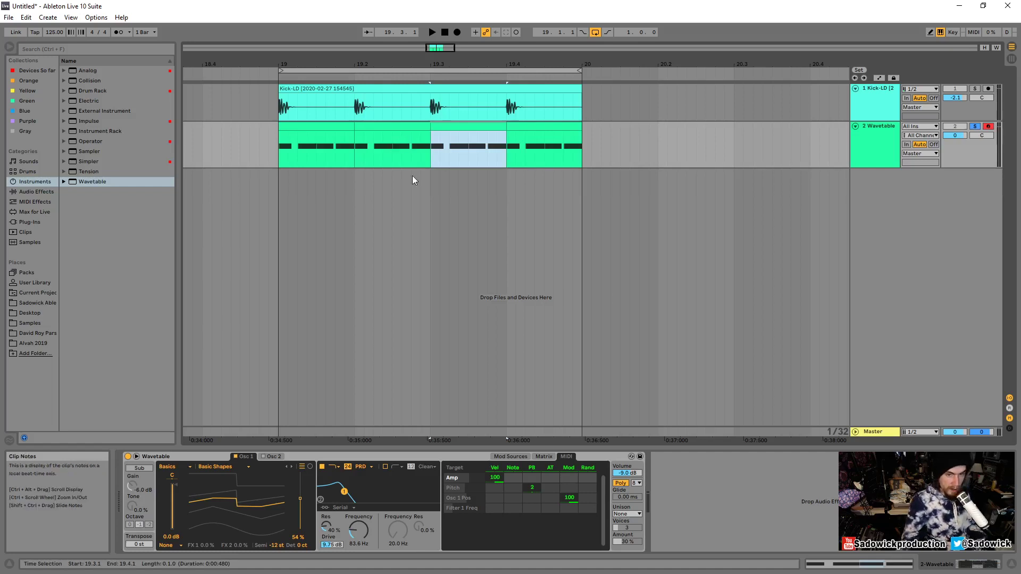
click(298, 135)
key(space)
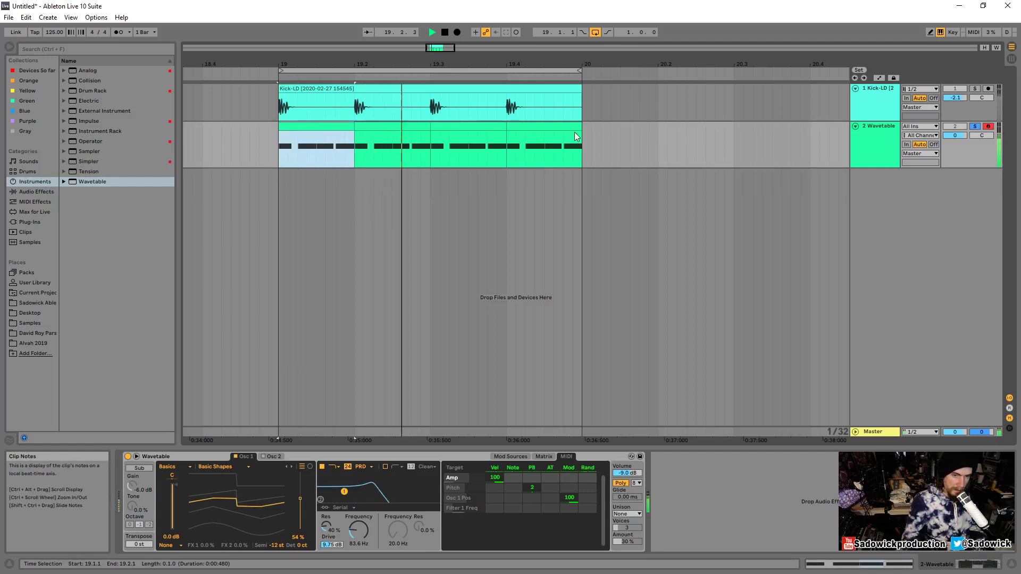
key(space)
Step: Try moving the second note of the second bass clip to a different pitch and undo the move
click(553, 133)
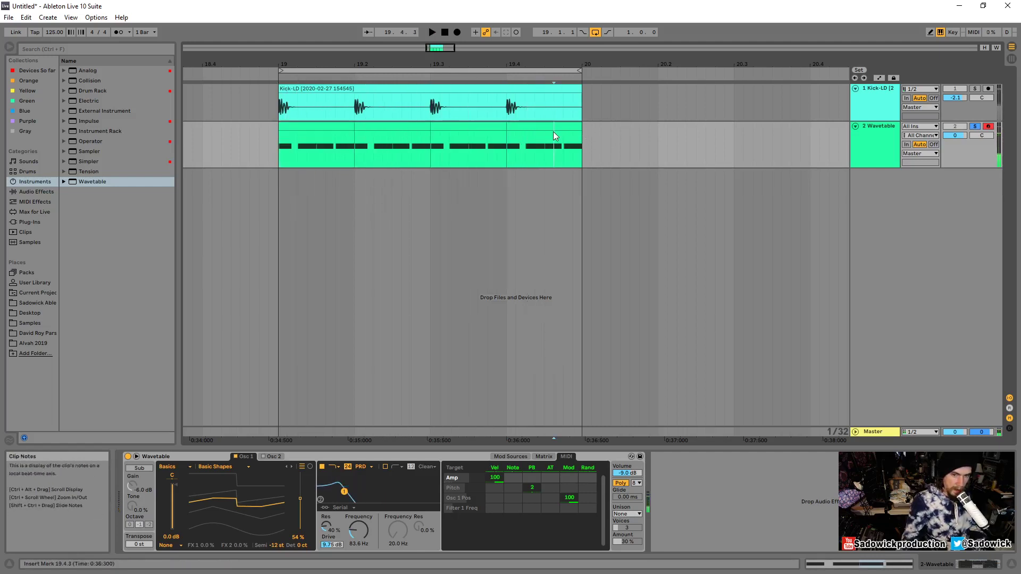
click(553, 136)
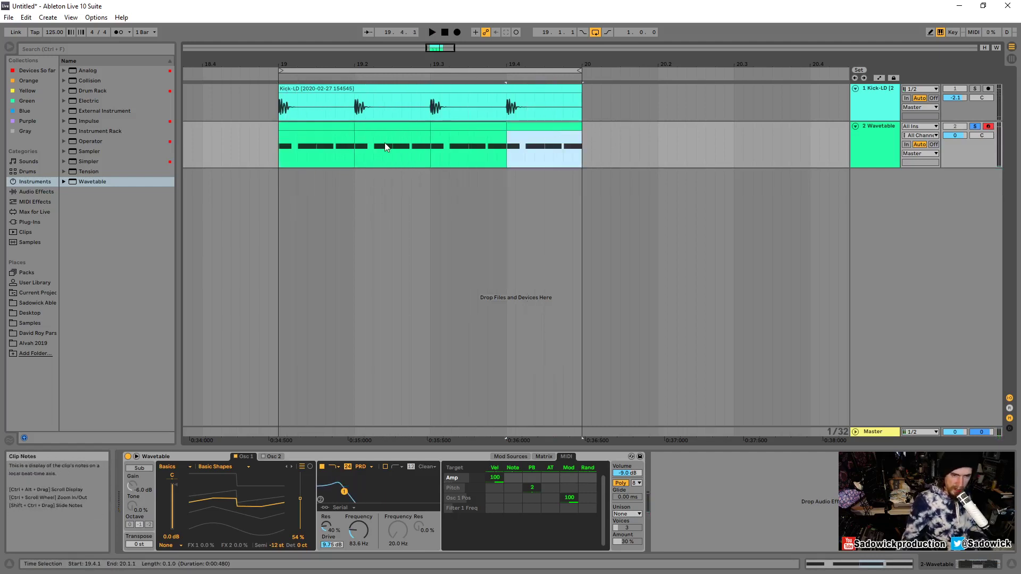
click(316, 135)
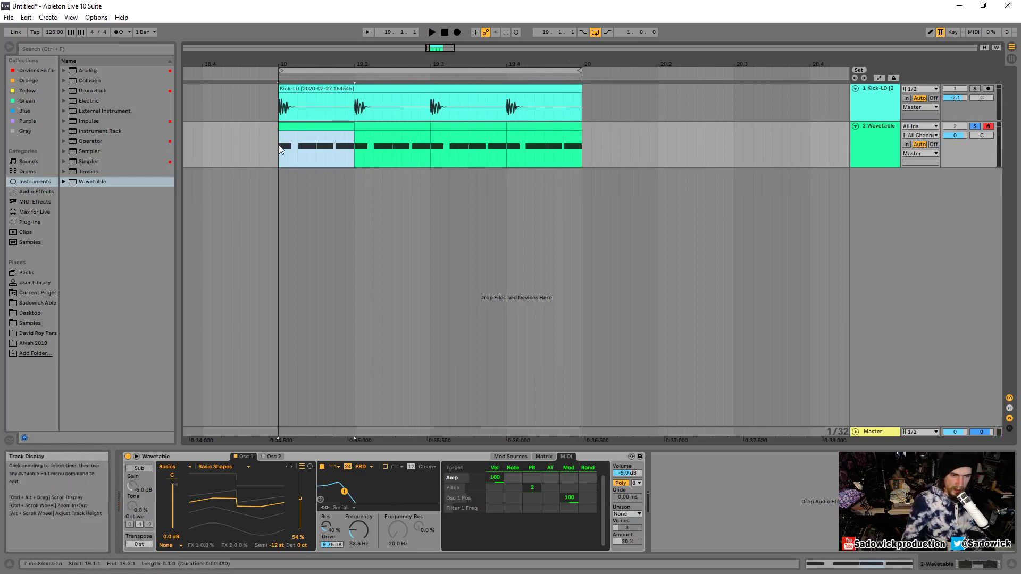
click(389, 127)
double_click(380, 129)
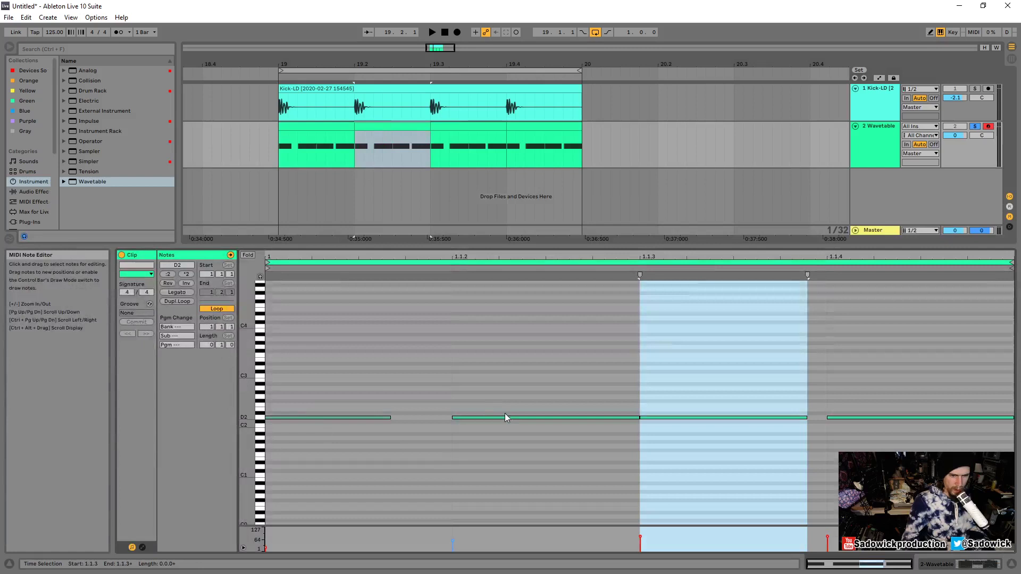
mouse_move(589, 417)
mouse_down()
mouse_move(585, 434)
mouse_move(585, 408)
mouse_up()
key(ctrl+z)
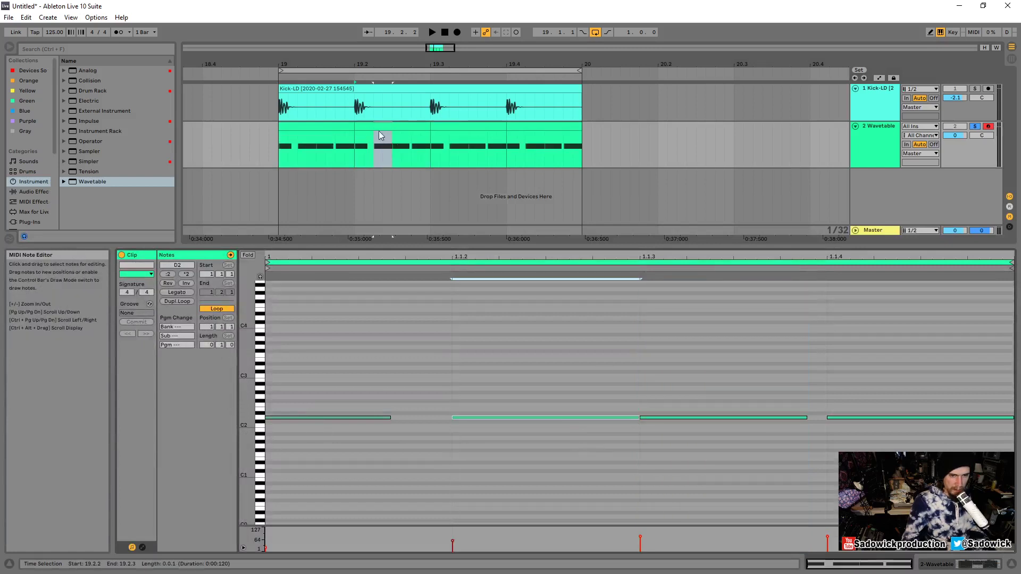
Step: Select all four bass clips across bar 19 and consolidate them into one clip
drag(583, 139, 276, 145)
click(336, 127)
click(383, 128)
click(548, 135)
click(582, 134)
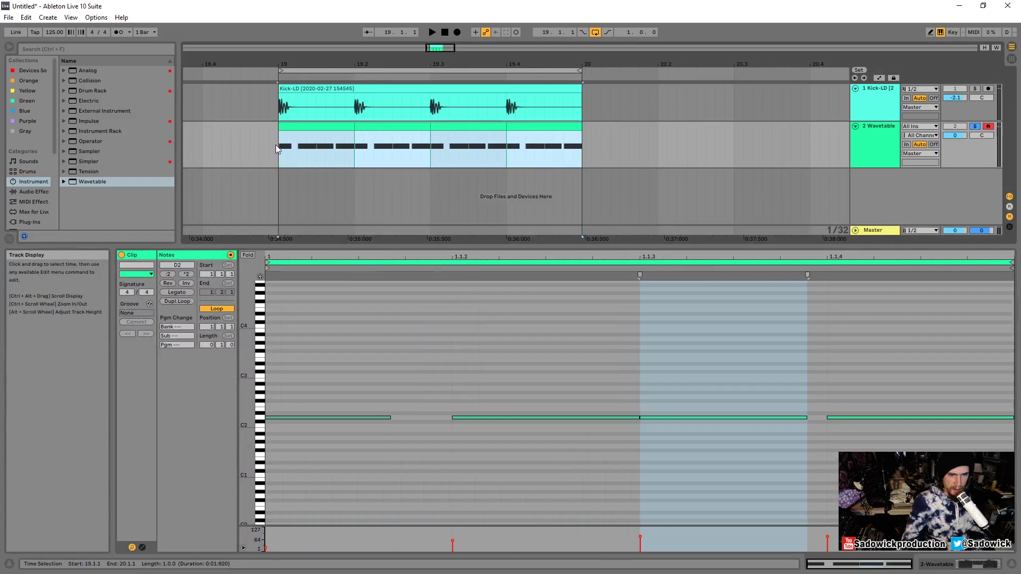
right_click(321, 129)
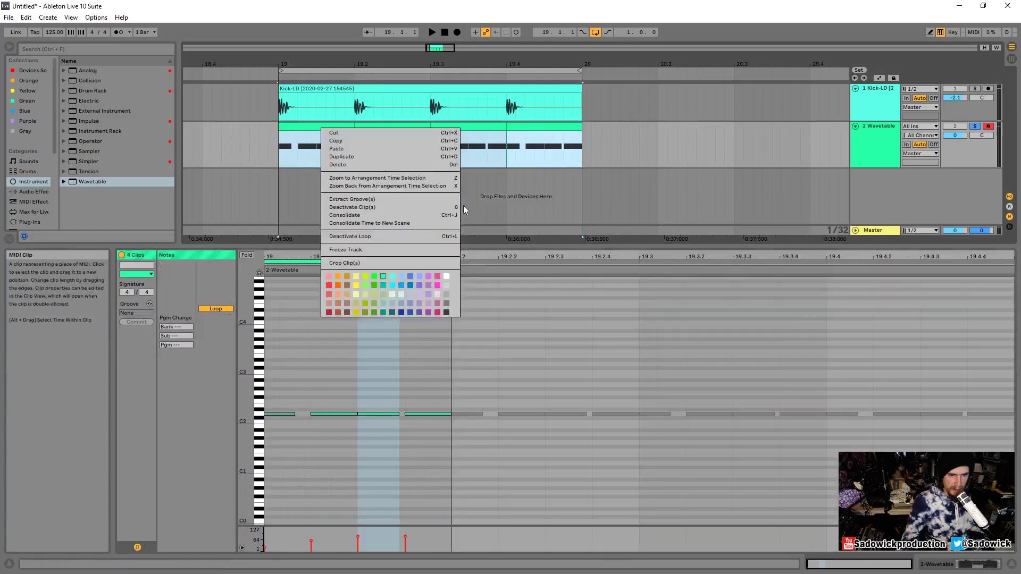
click(385, 216)
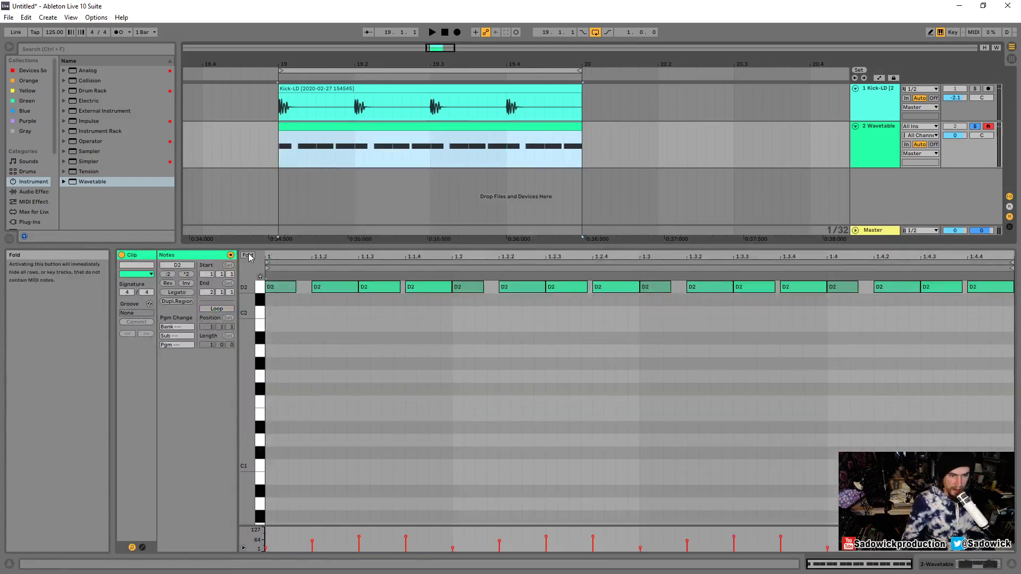
Step: Lower the third note of the consolidated bass clip to C2 during playback, keeping its start at 1.1.3
drag(243, 294, 243, 385)
double_click(409, 126)
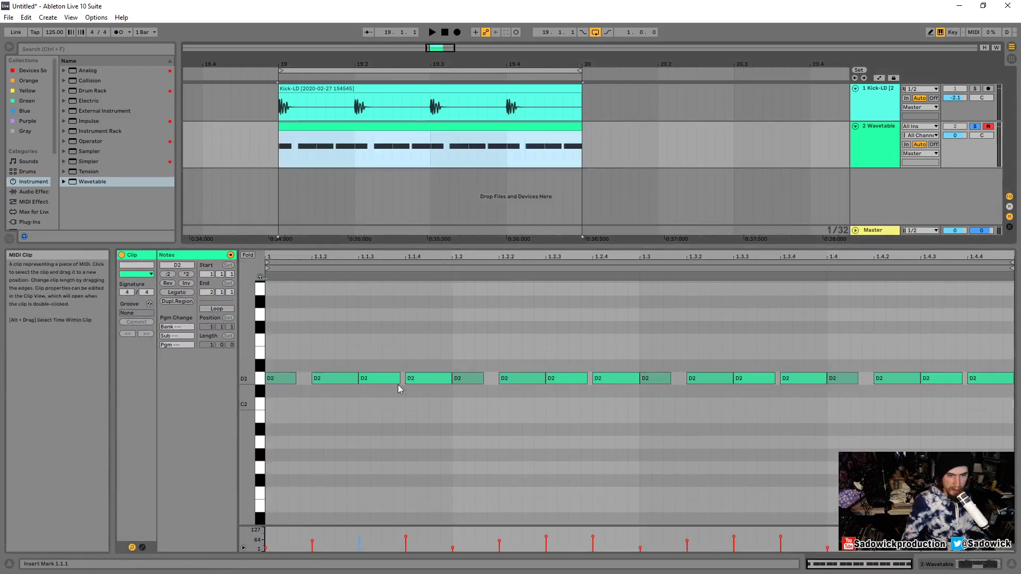
drag(372, 384, 384, 411)
key(space)
key(space)
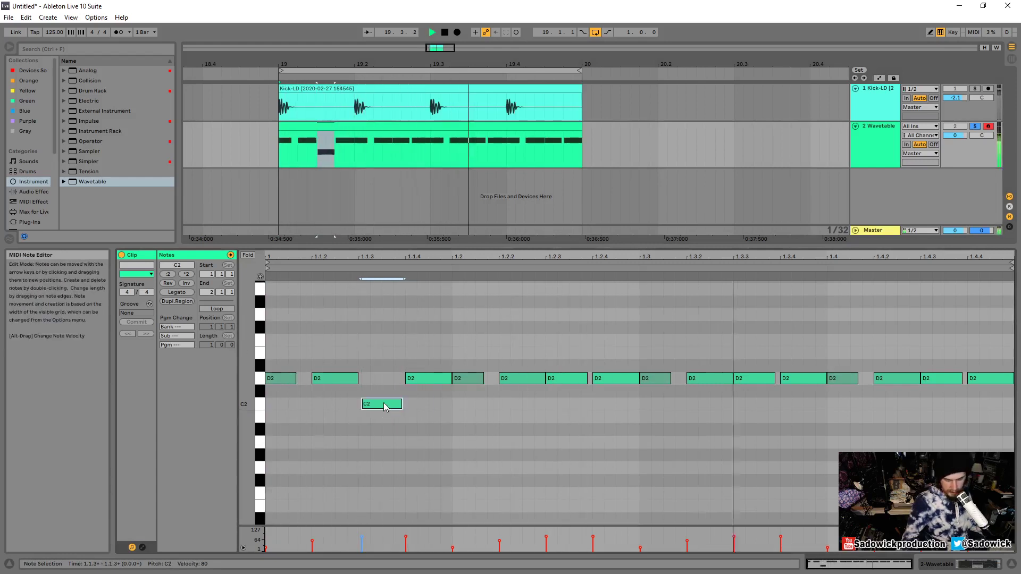
key(Left)
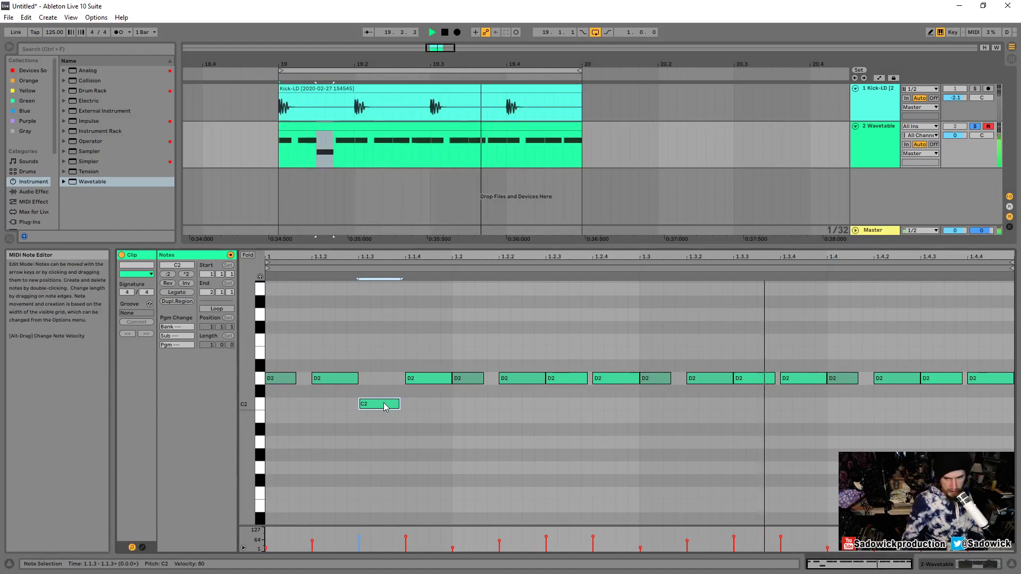
Step: Try the note at 1.1.3 at F2 and return it to C2
key(Up)
key(Up)
key(Up)
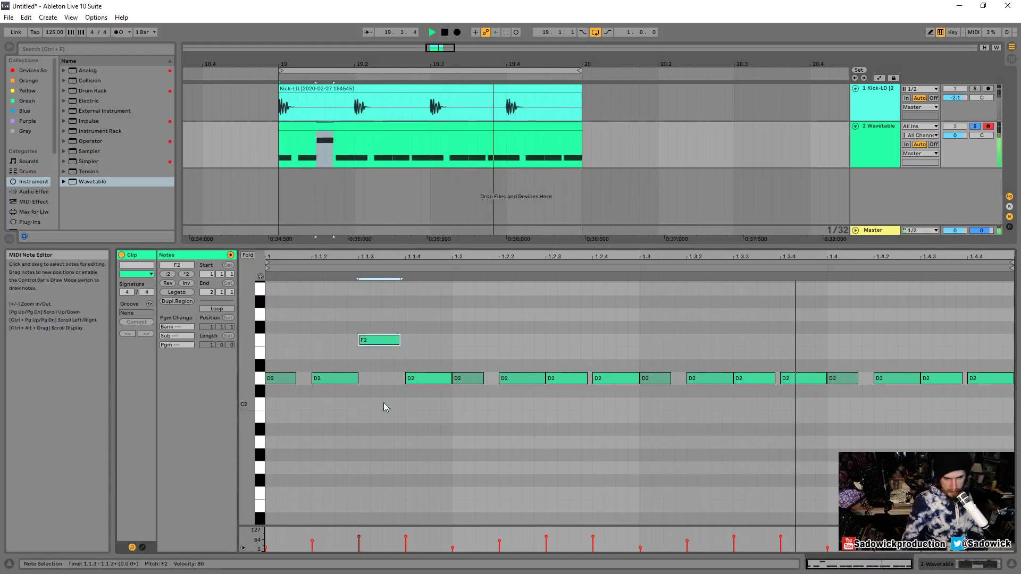
key(Down)
key(Down)
key(Down)
Step: Lower the note at 1.2.3 to C2, and try the note at 1.2.4 at E2 before lowering it to A#1
click(566, 379)
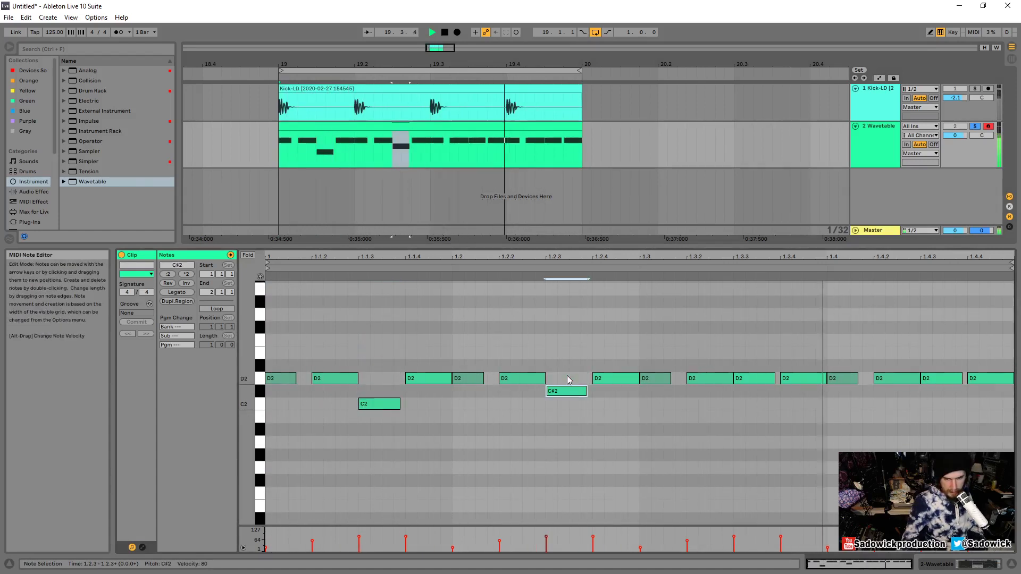
key(Down)
key(Down)
click(617, 377)
key(Up)
key(Up)
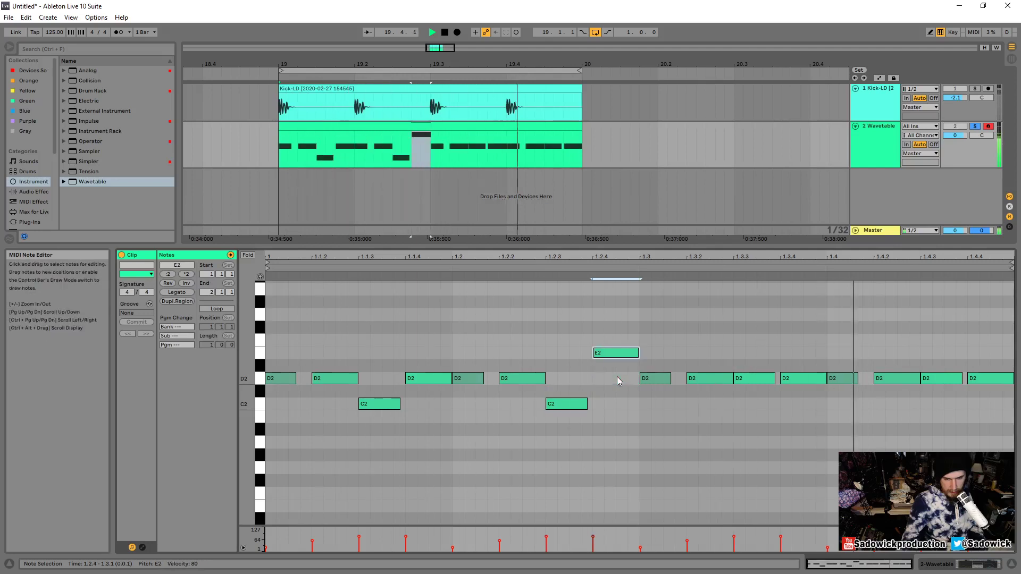
key(Down)
key(Down)
key(Down)
key(Down)
key(Down)
key(Down)
Step: Raise the note at 1.2.3 to C#2 and the note at 1.2.4 to C2
click(558, 404)
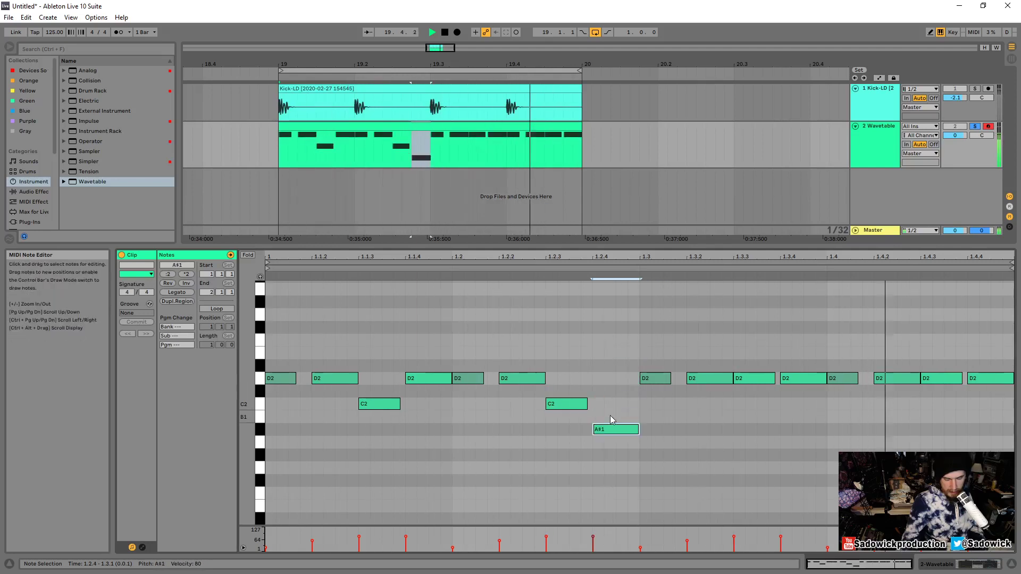
key(Up)
click(609, 429)
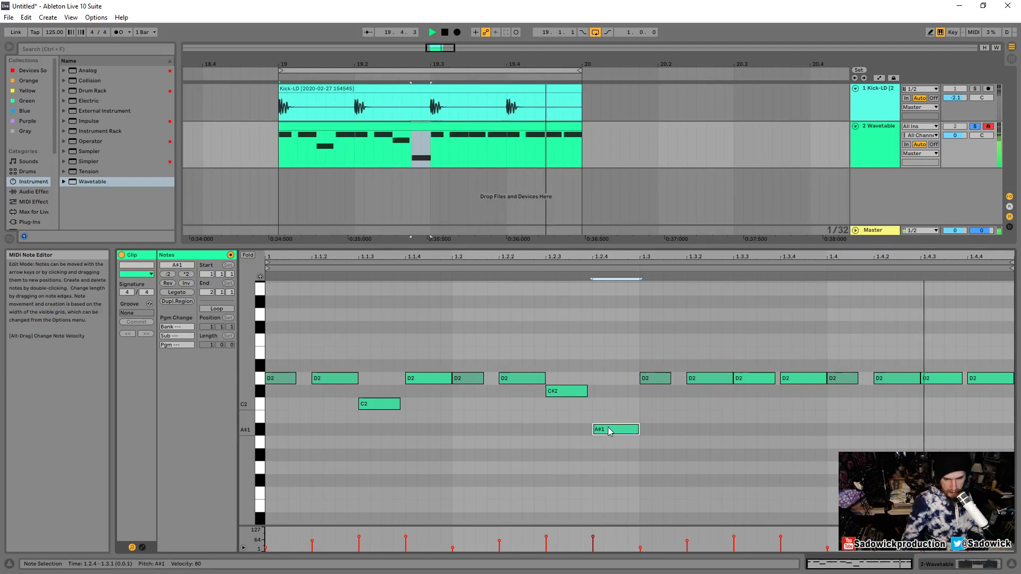
key(Up)
key(Up)
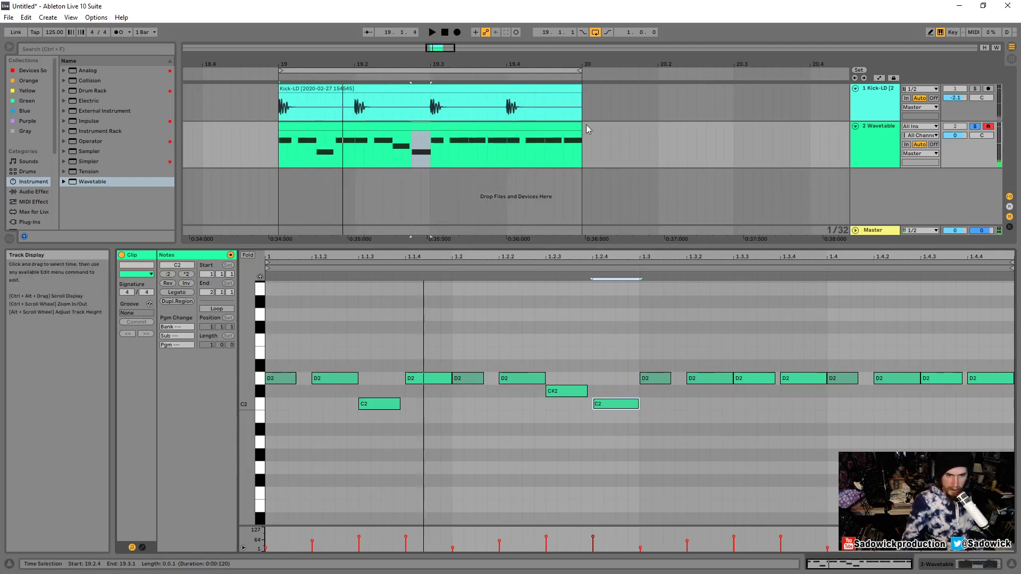
Step: Shorten the bass clip to its first two beats and duplicate it to fill the rest of bar 19
drag(582, 128, 430, 127)
key(ctrl+d)
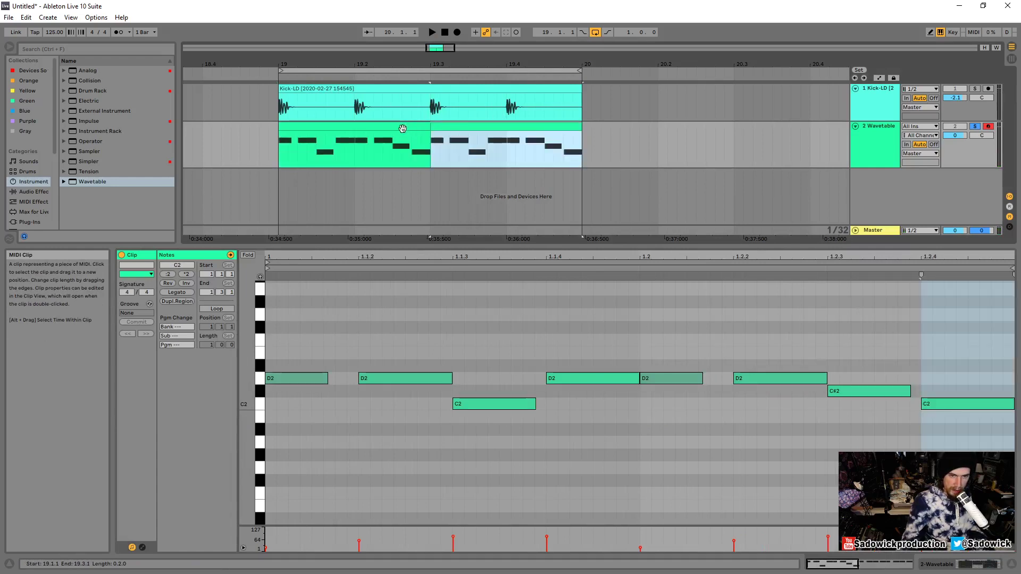
Step: Consolidate the two bass clips in bar 19 into a single one-bar clip
drag(592, 143, 282, 141)
right_click(300, 123)
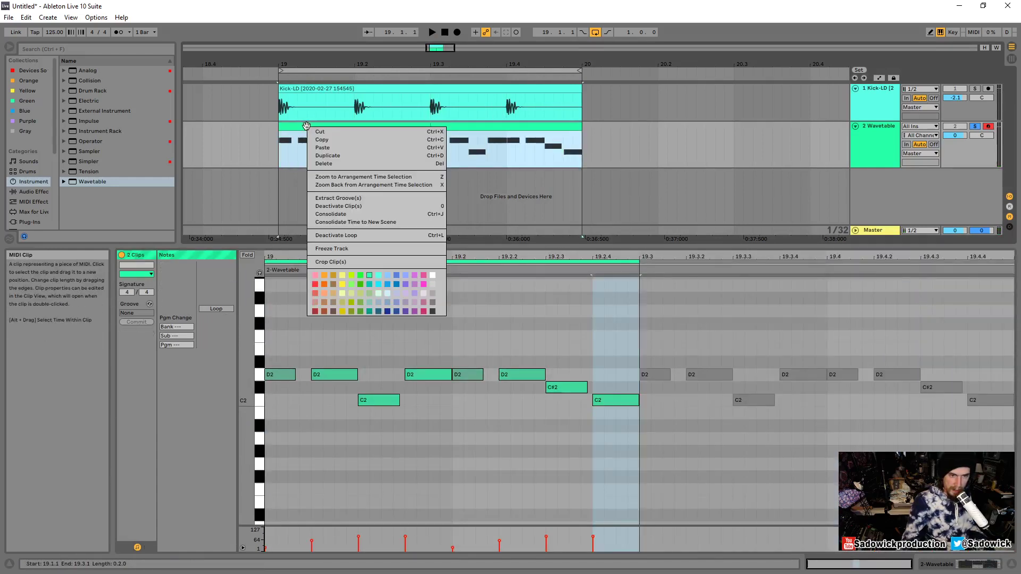
click(366, 215)
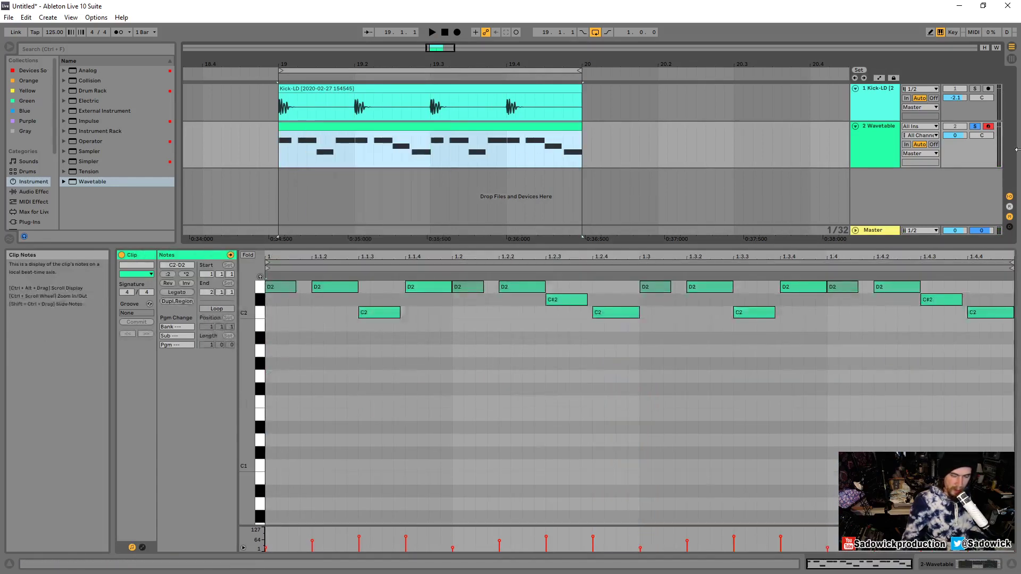
Step: Turn off solo on the Wavetable track, show the device chain, and make both track lanes taller
click(974, 127)
drag(974, 168, 974, 159)
click(960, 562)
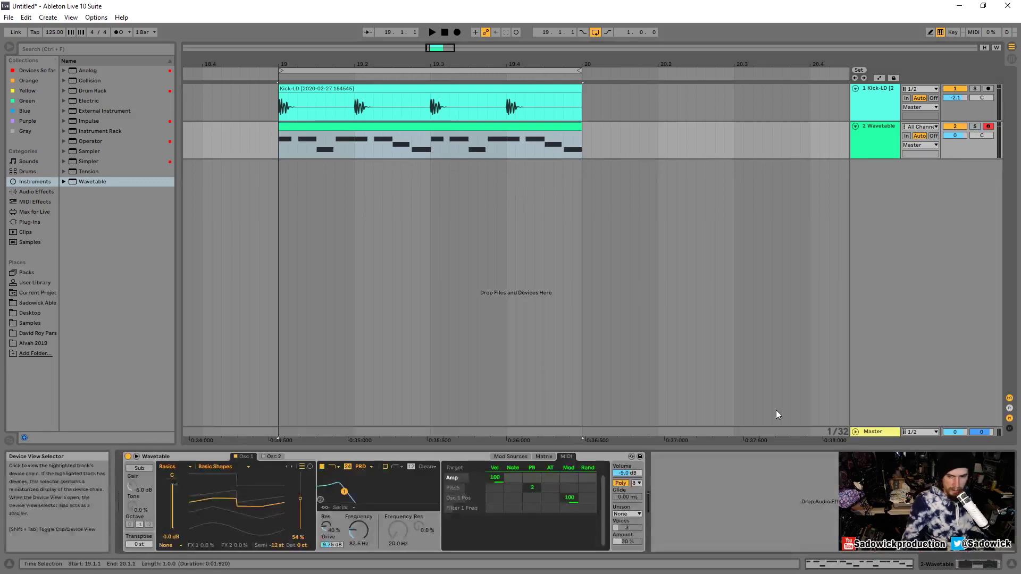
click(857, 191)
click(968, 110)
drag(968, 110, 968, 119)
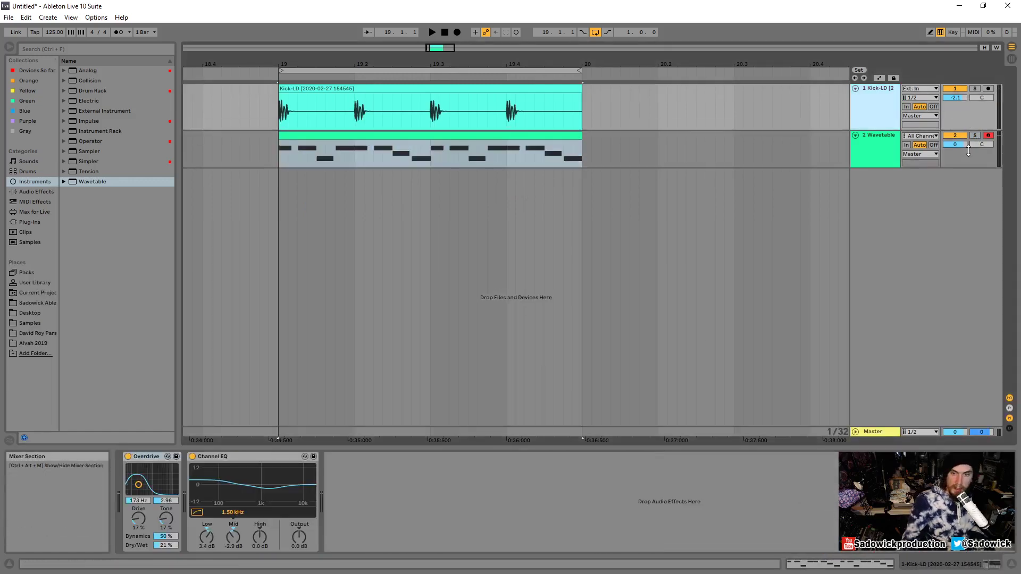
drag(968, 158, 972, 184)
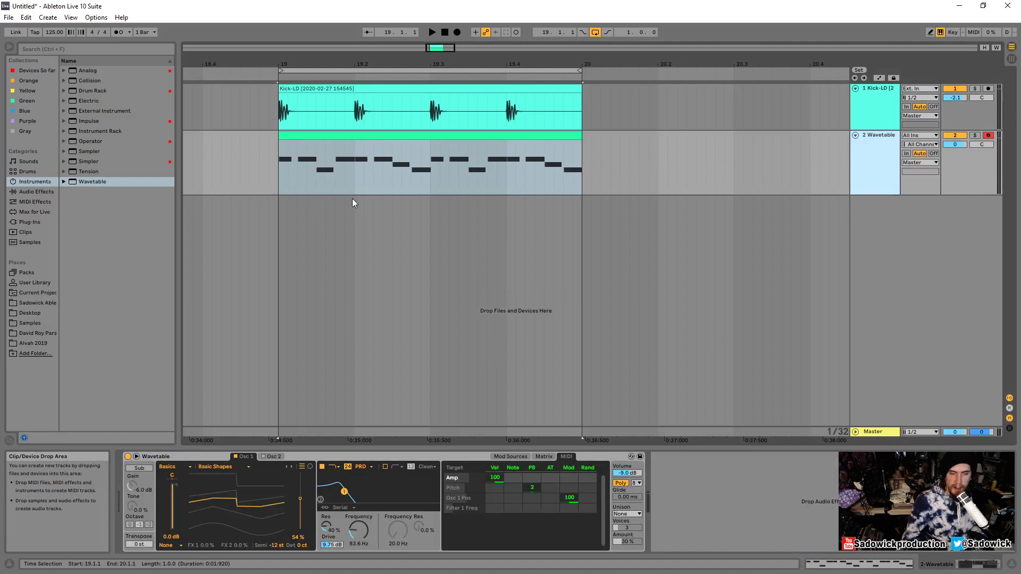
Step: Play the looped bar, soloing the bass track for part of the playback
click(373, 138)
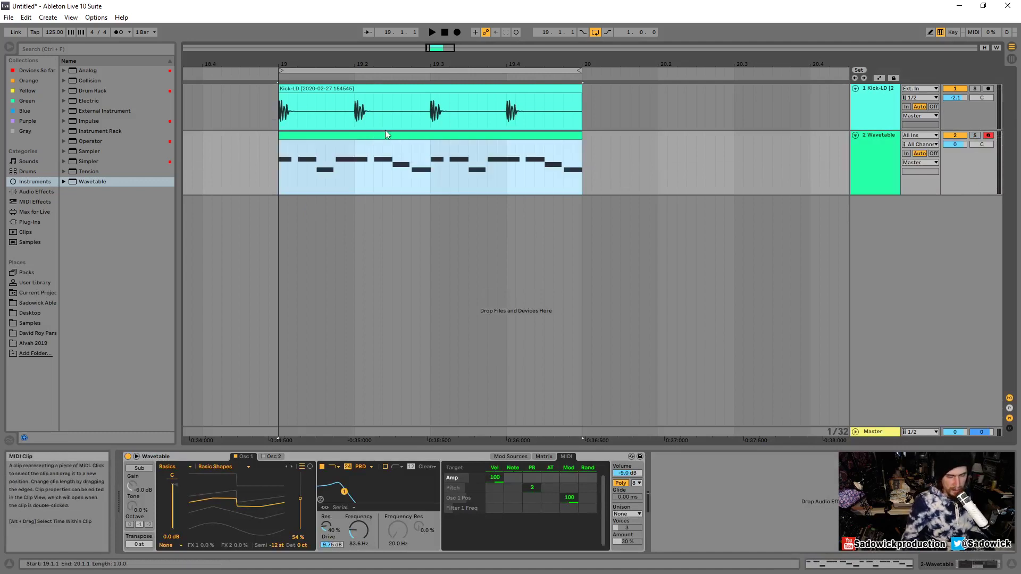
click(403, 93)
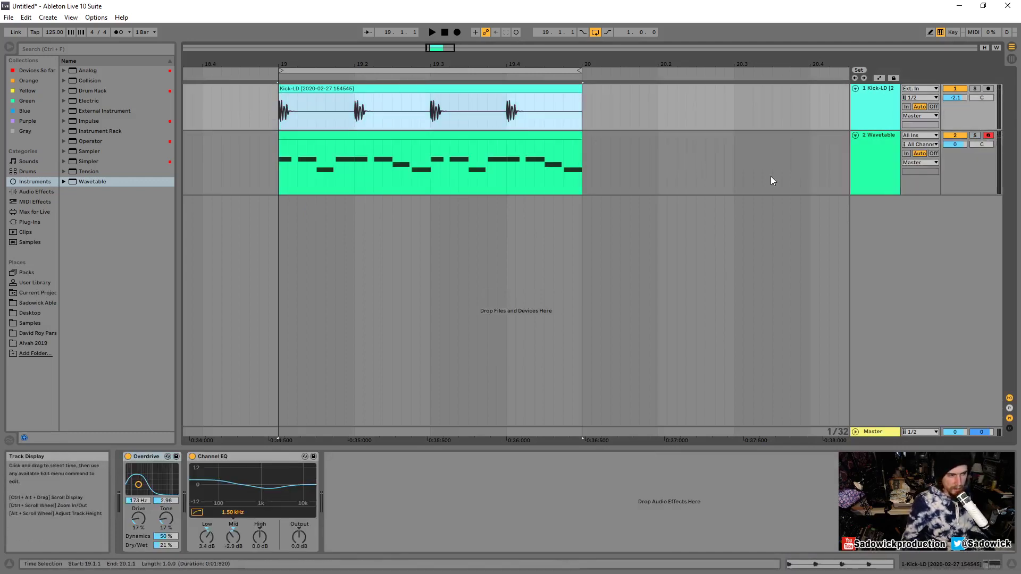
key(space)
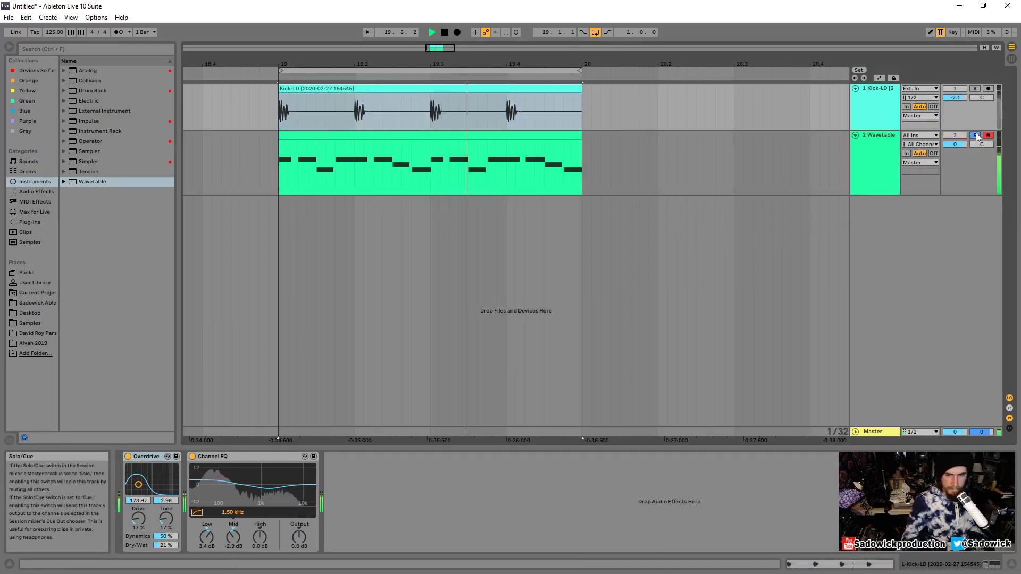
click(885, 136)
key(space)
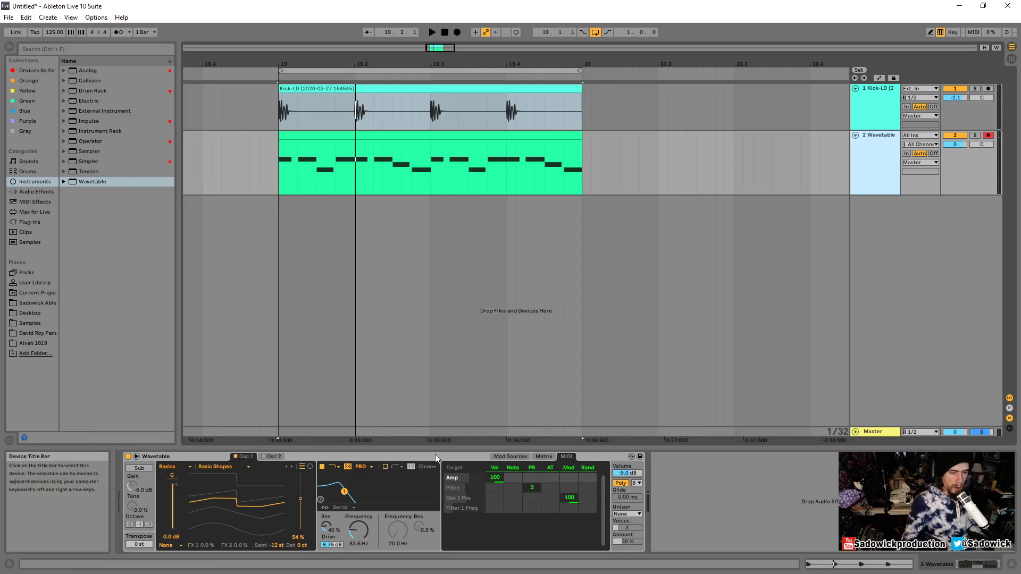
Step: Examine the Overdrive and Channel EQ devices on the kick track and the Wavetable device on the bass track
click(885, 89)
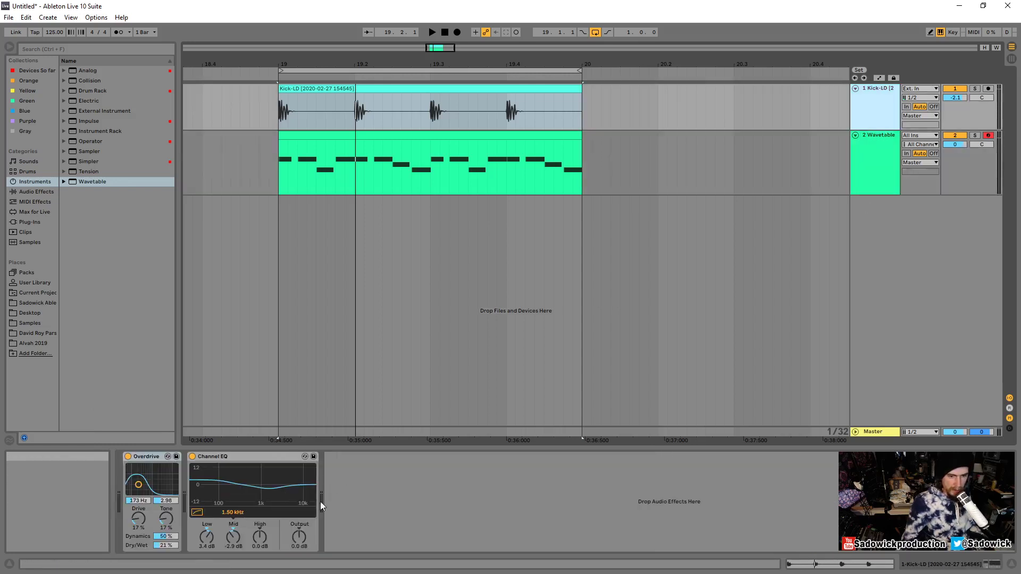
click(439, 88)
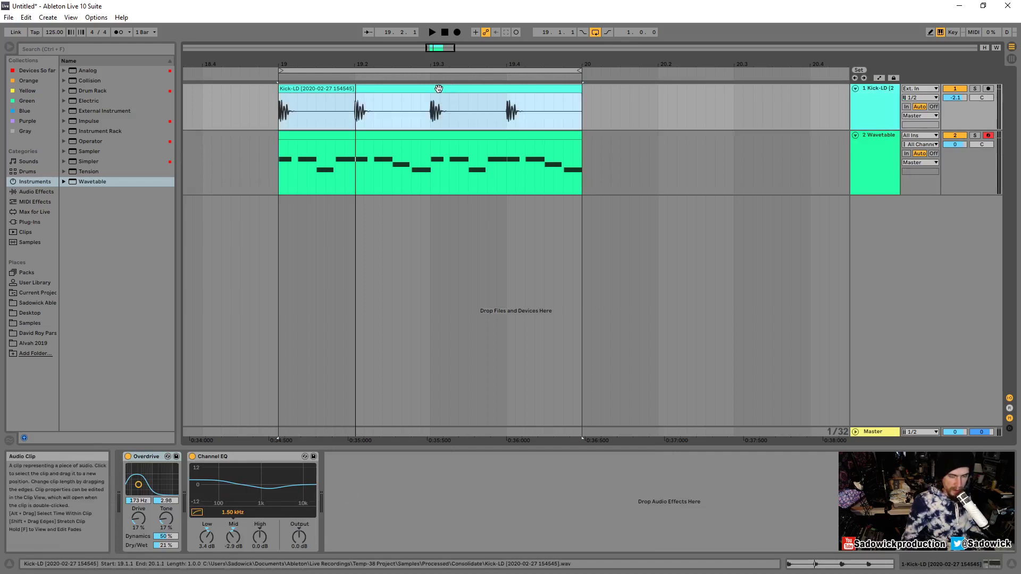
click(149, 459)
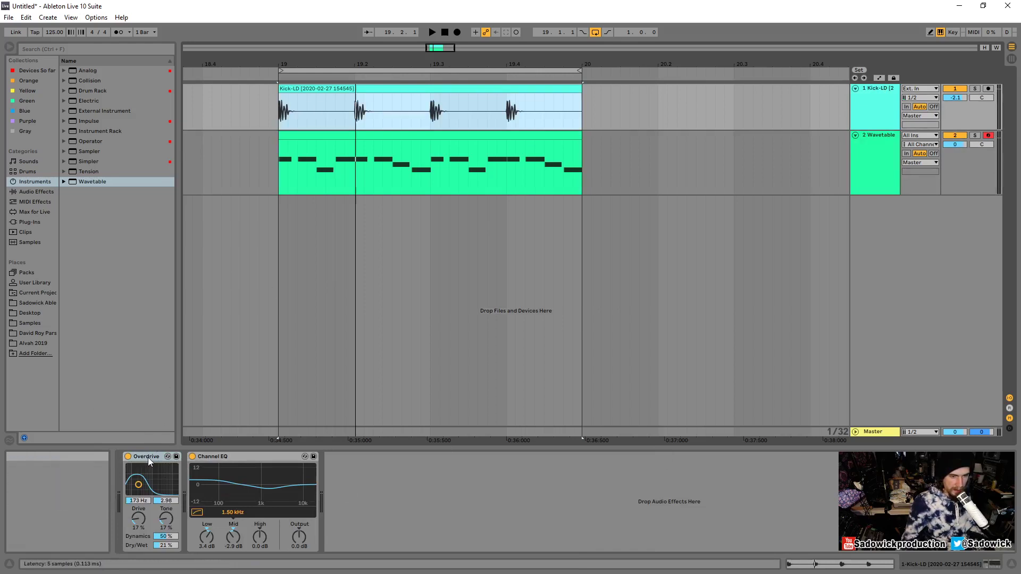
click(141, 455)
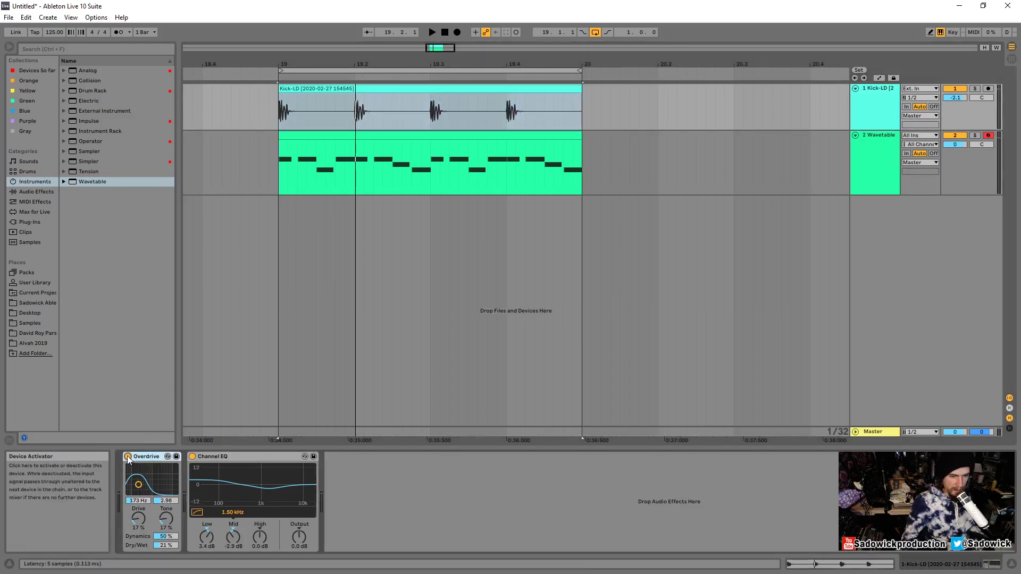
drag(983, 116, 981, 127)
click(878, 148)
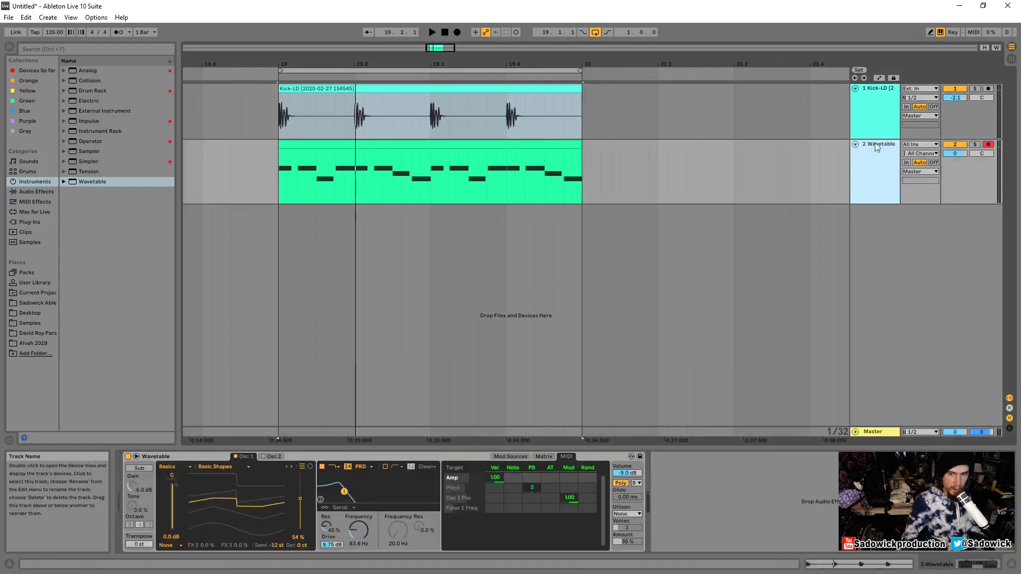
Step: Freeze the kick track and play the loop with it frozen
right_click(873, 86)
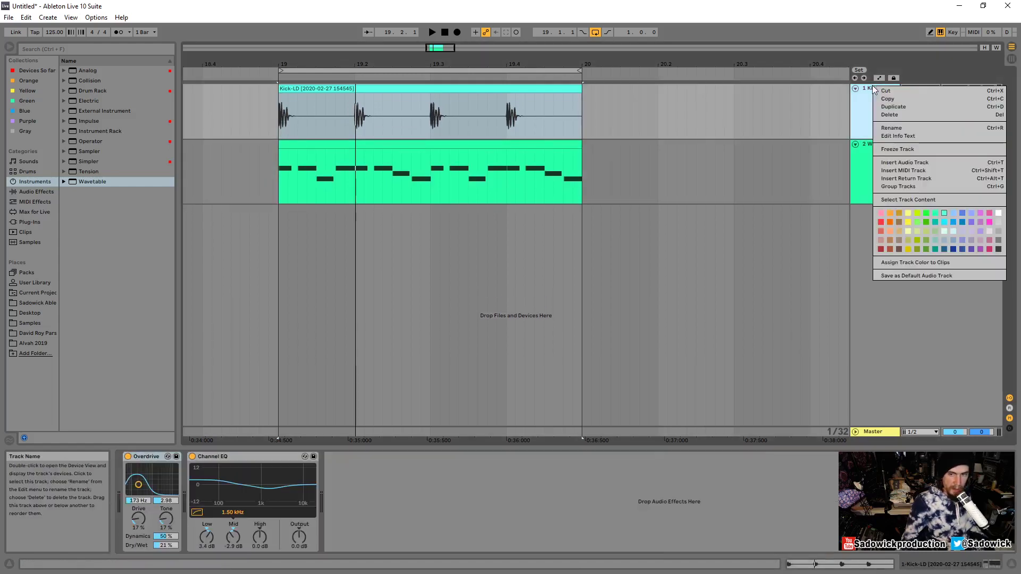
click(911, 151)
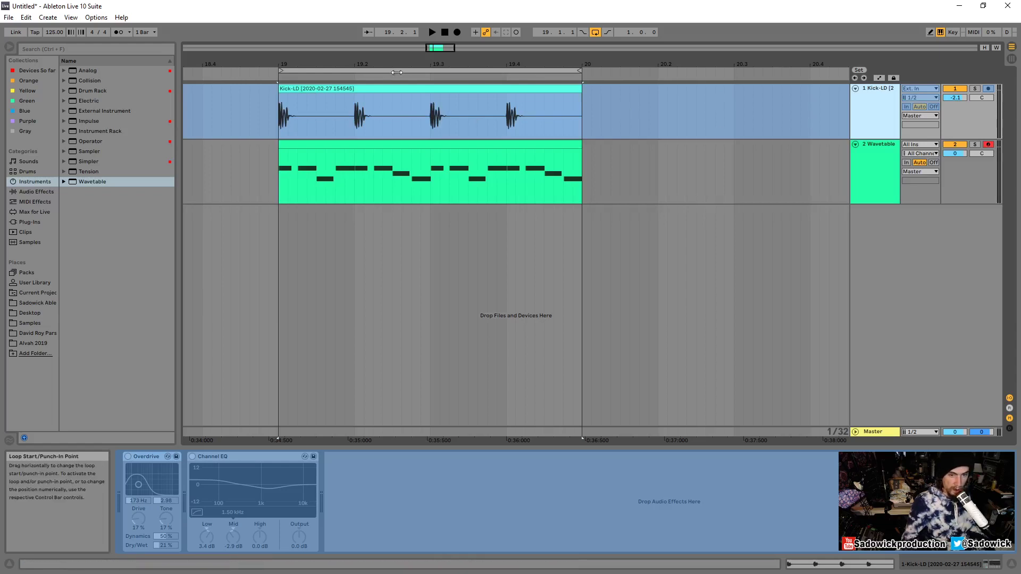
click(383, 89)
key(space)
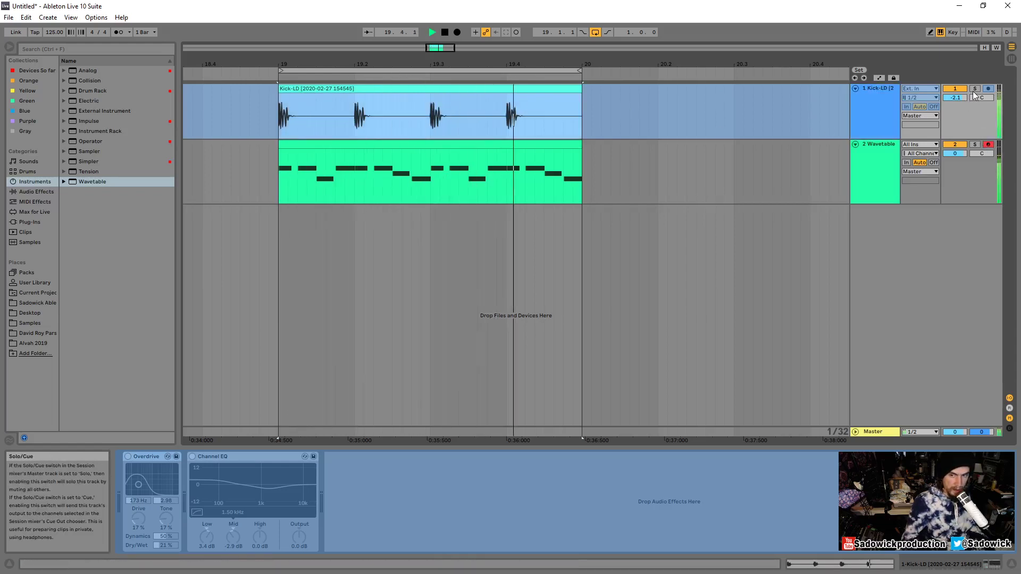
Step: Flatten the frozen kick track to audio, solo it and play the resulting clip
right_click(879, 86)
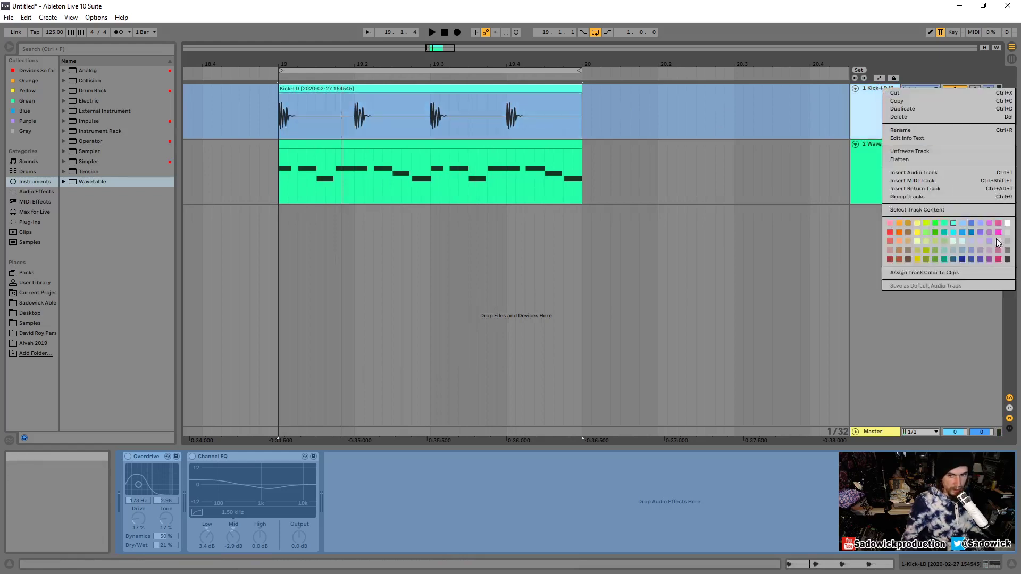
click(918, 158)
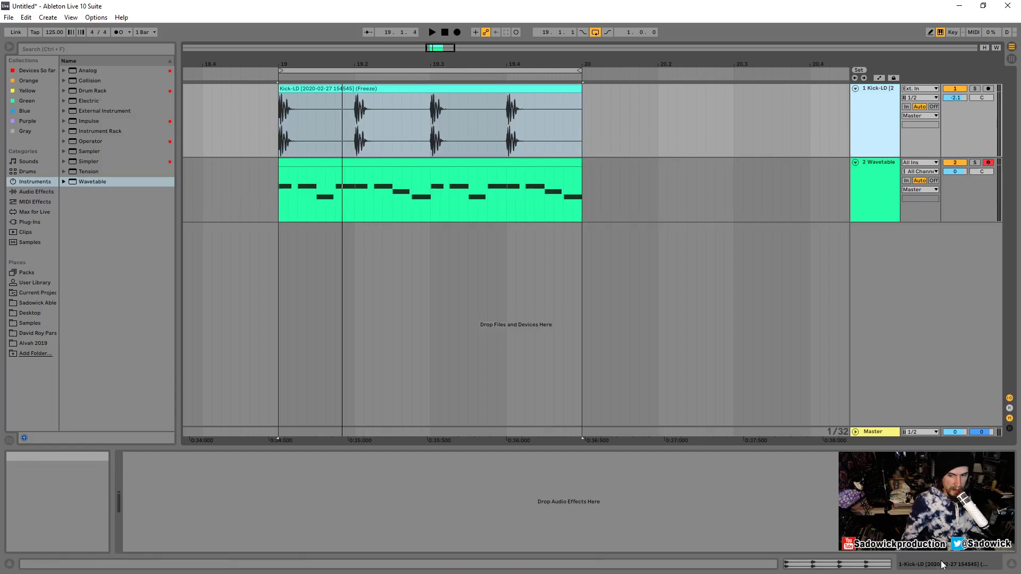
click(975, 88)
key(space)
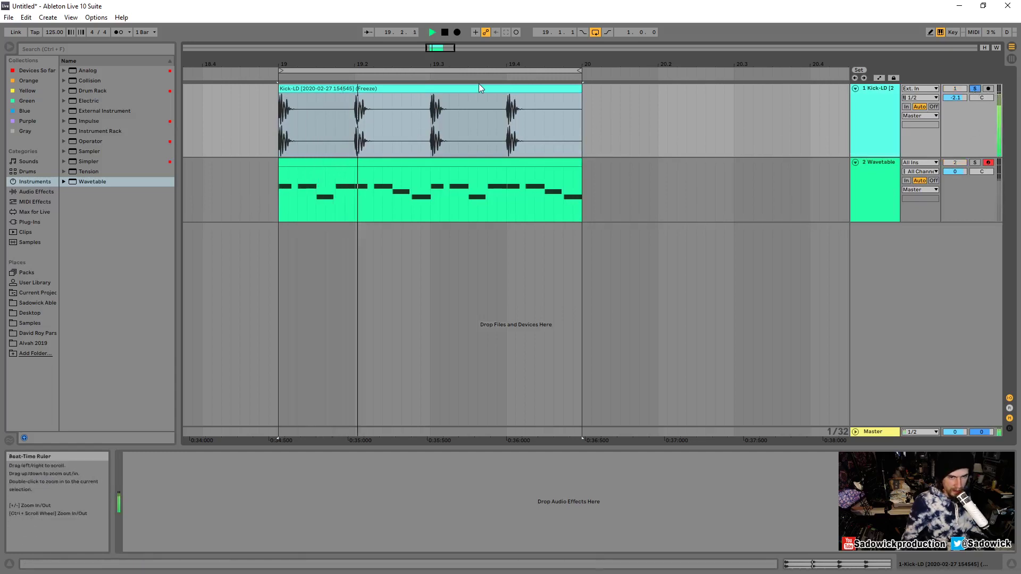
drag(957, 126, 978, 112)
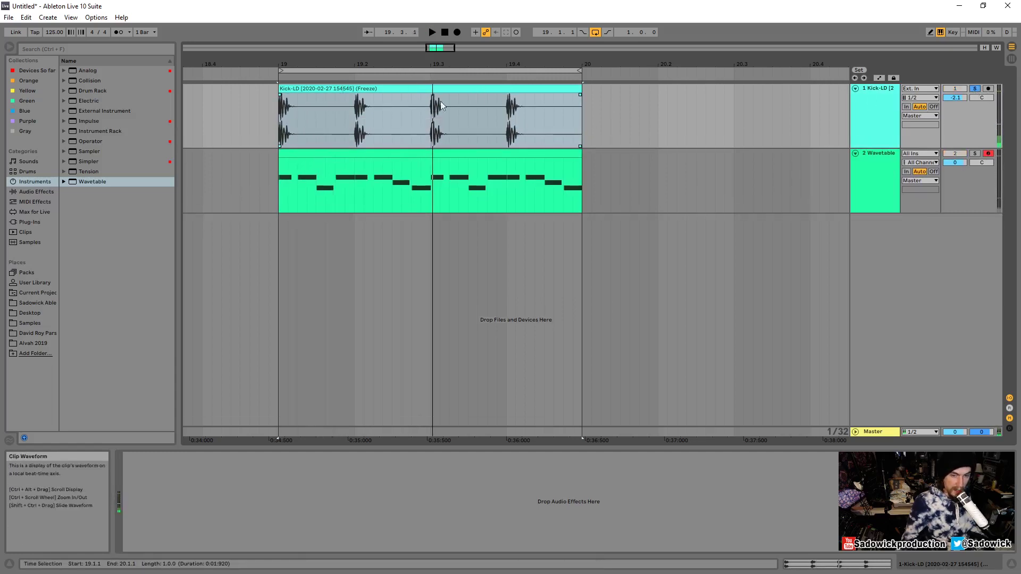
click(395, 88)
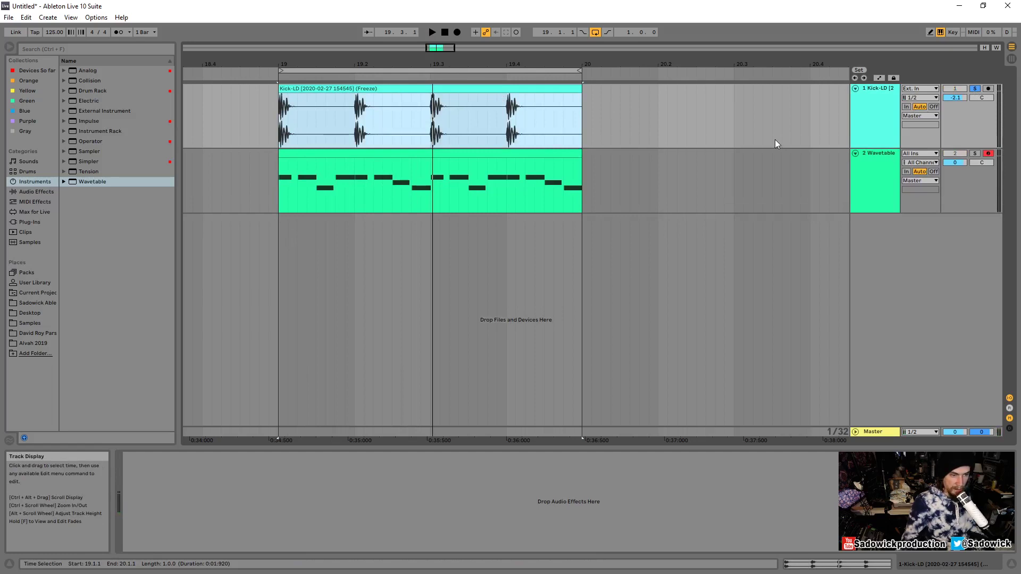
Step: Undo the flattening of the kick track and unfreeze the track
key(ctrl+z)
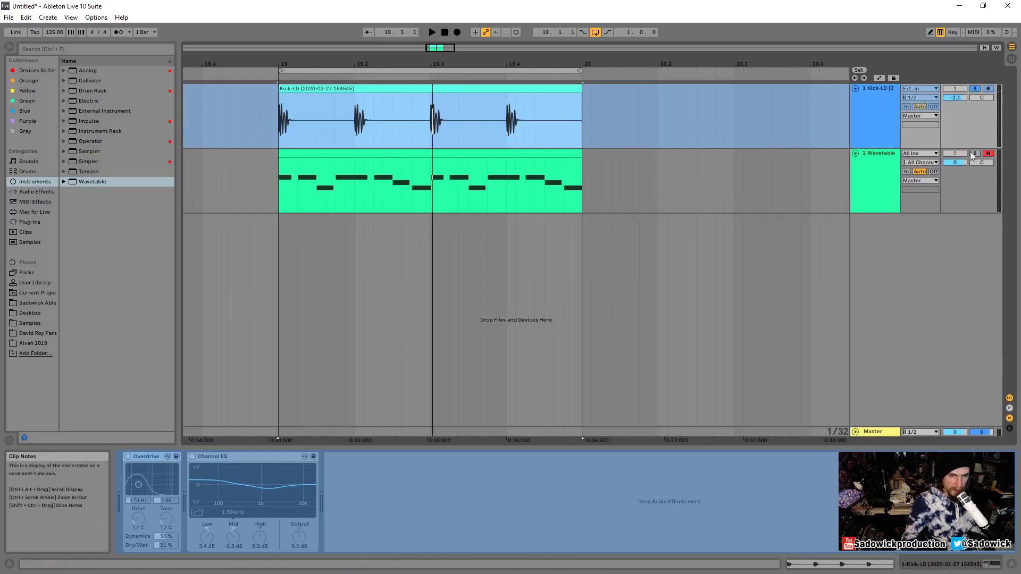
drag(973, 125, 972, 143)
drag(445, 61, 378, 62)
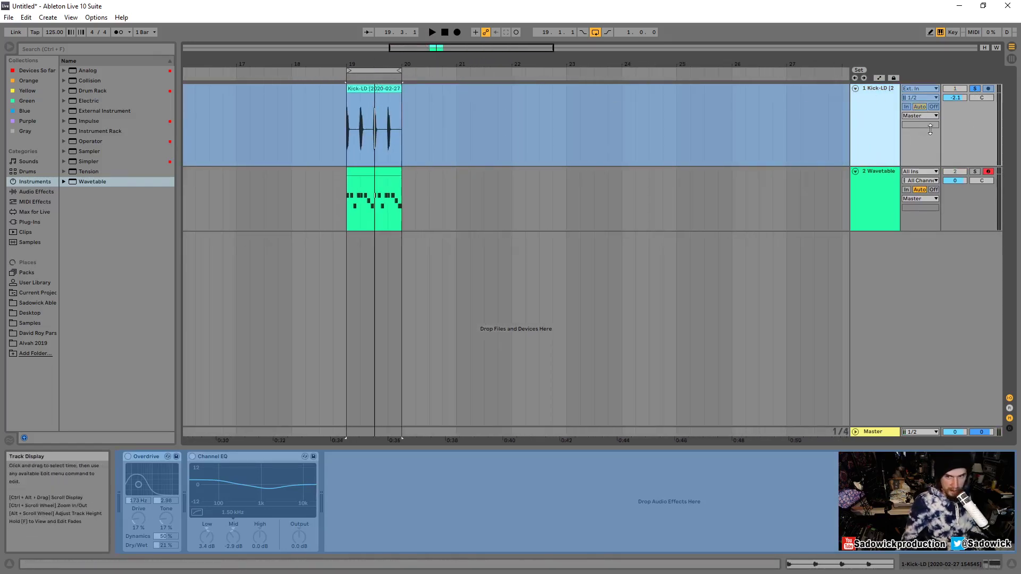
drag(977, 166, 977, 139)
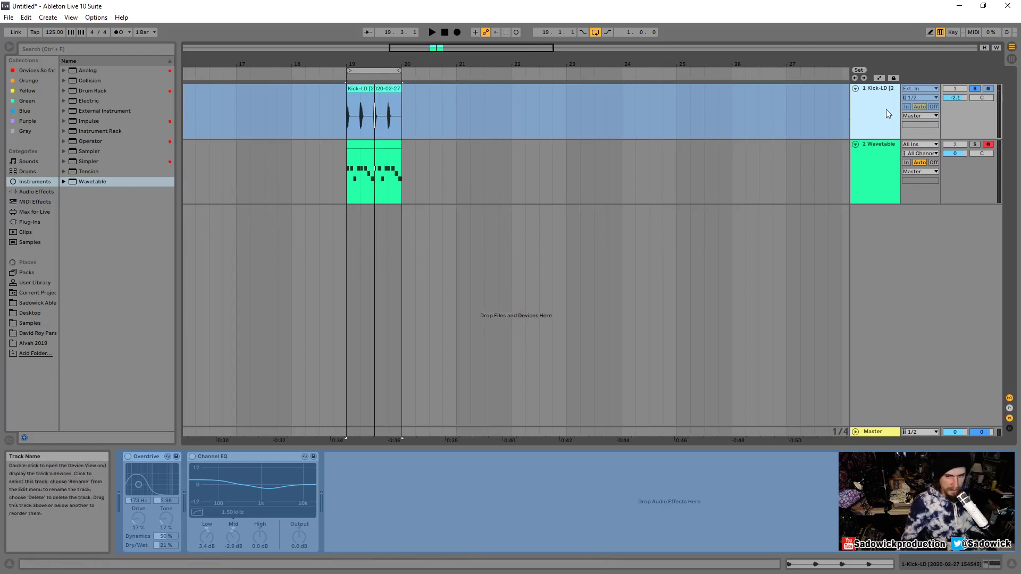
right_click(873, 91)
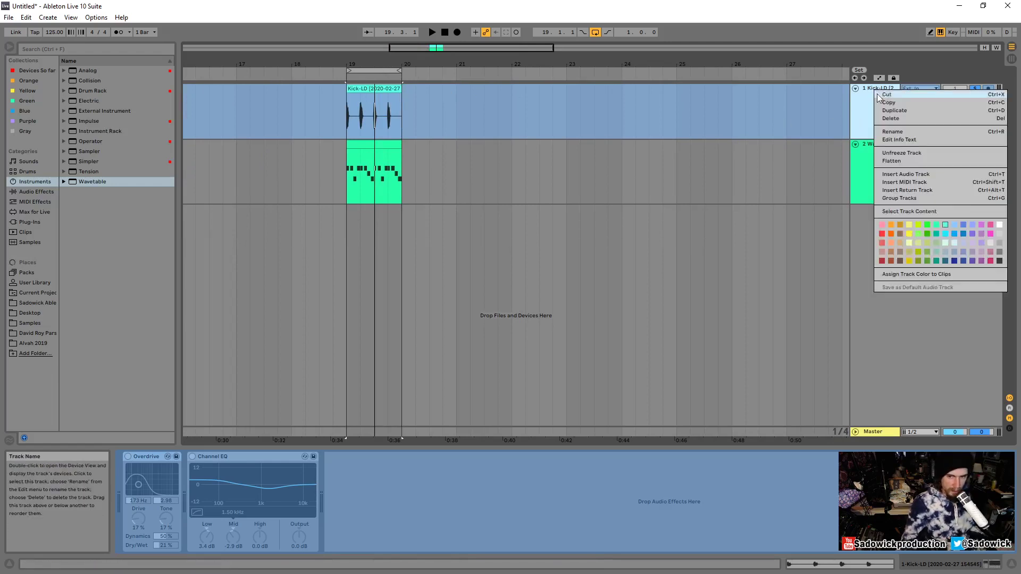
click(908, 153)
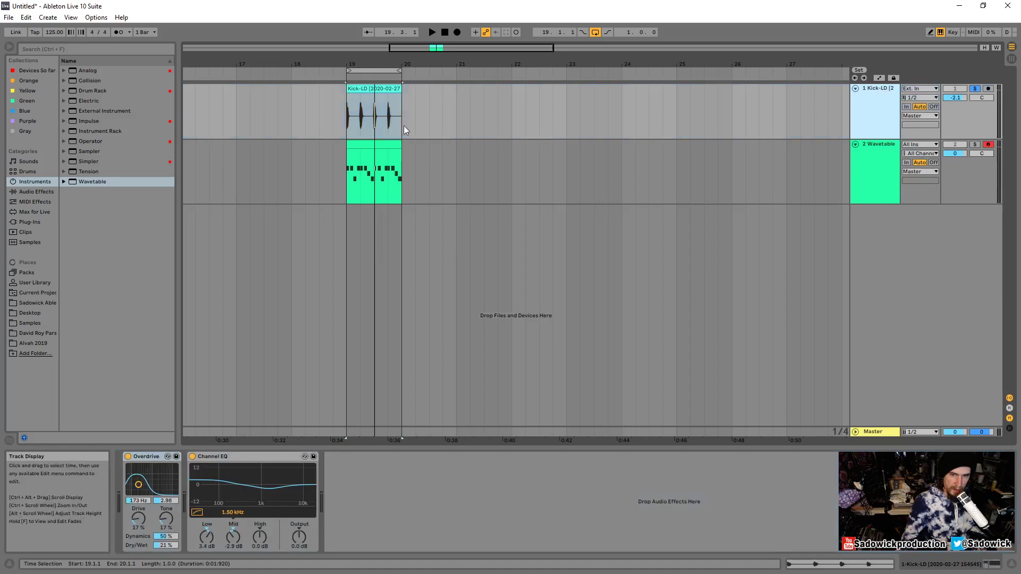
Step: Try the kick's Channel EQ mid gain at 5.5 dB, set it to 1.1 dB, and play the loop
drag(238, 528, 238, 507)
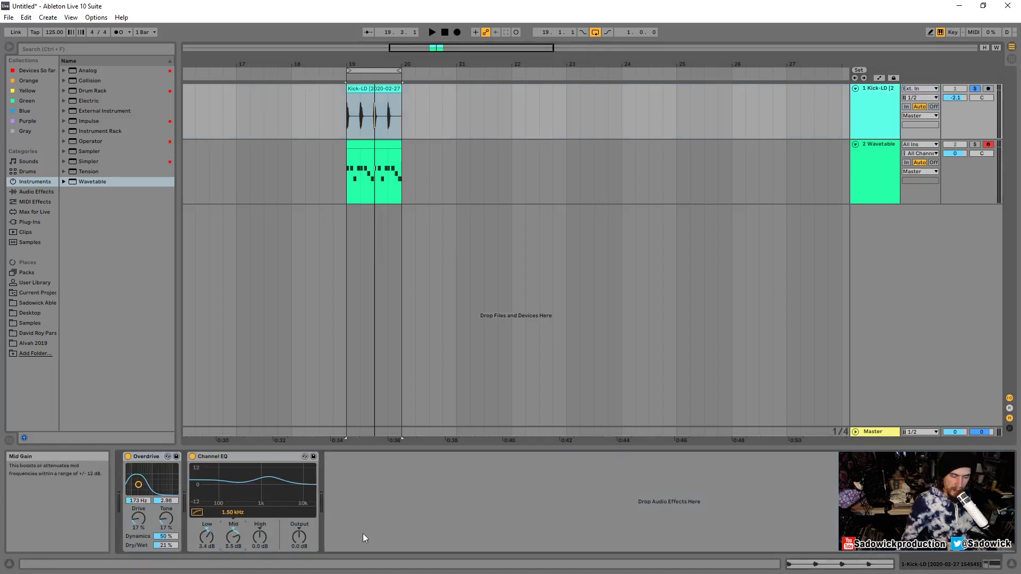
key(space)
key(space)
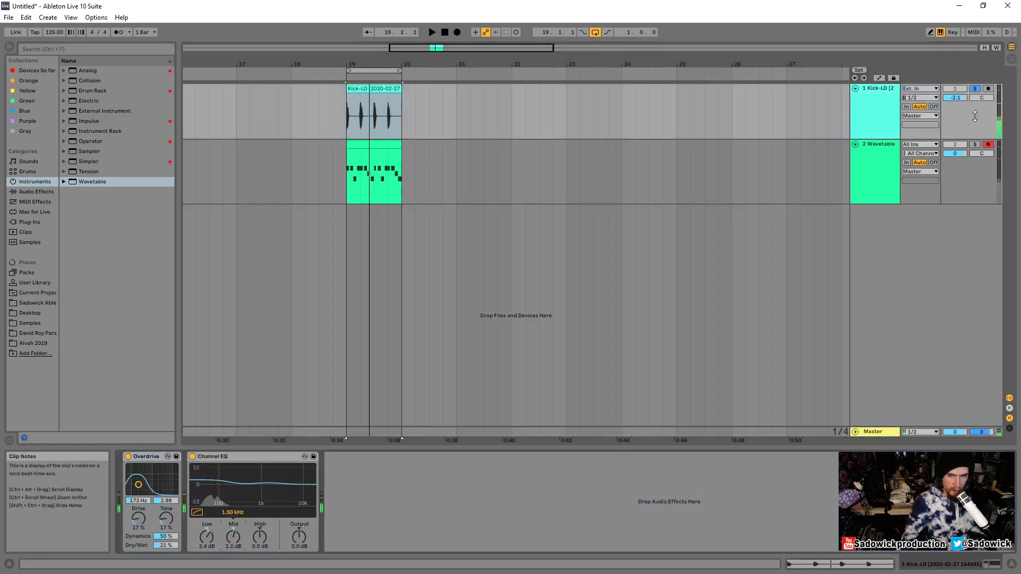
Step: Freeze the Wavetable bass track
click(884, 145)
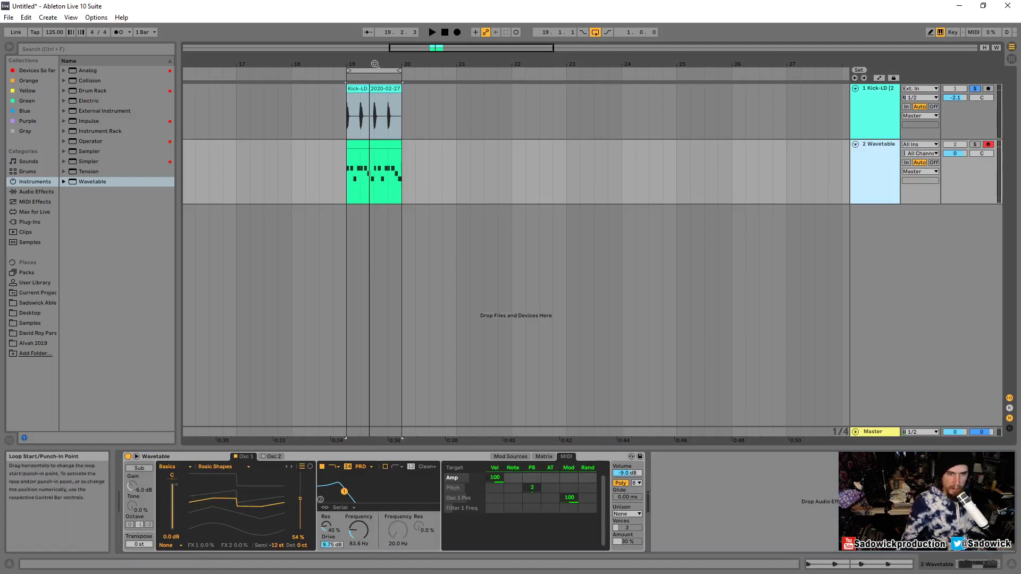
key(plus)
right_click(881, 144)
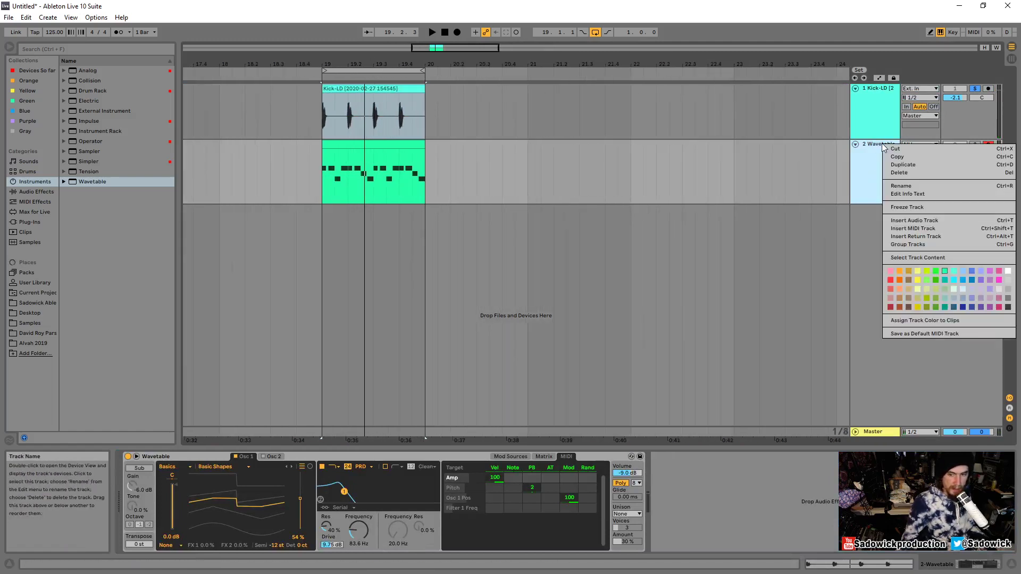
click(917, 207)
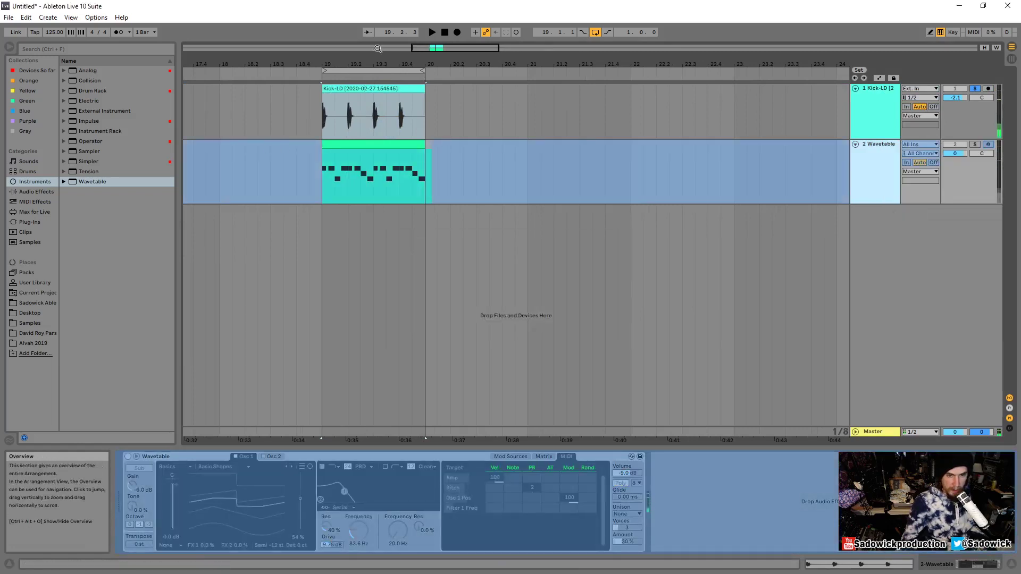
drag(376, 61, 393, 61)
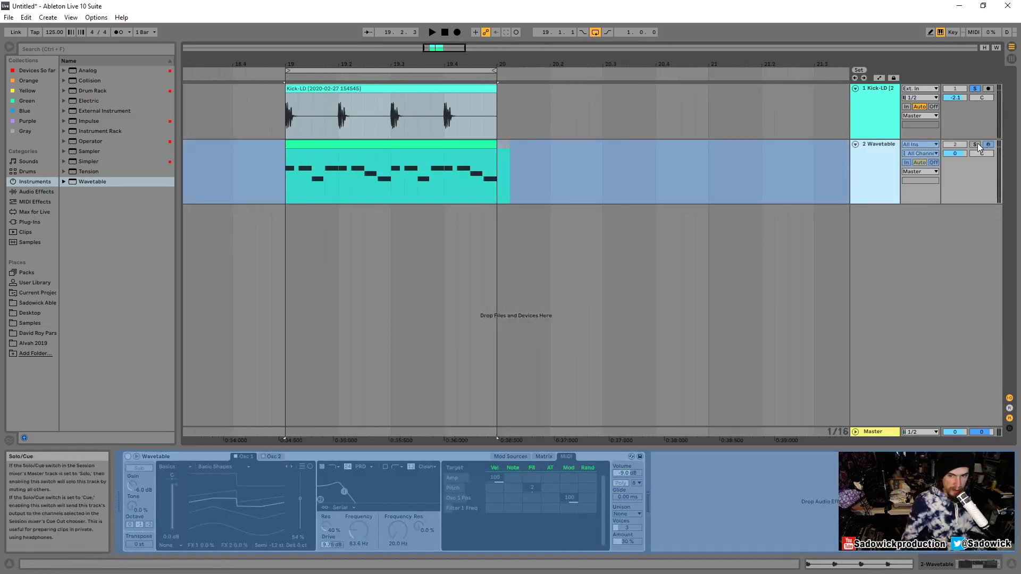
Step: Solo the frozen bass track and play its clip in the loop
click(325, 147)
key(space)
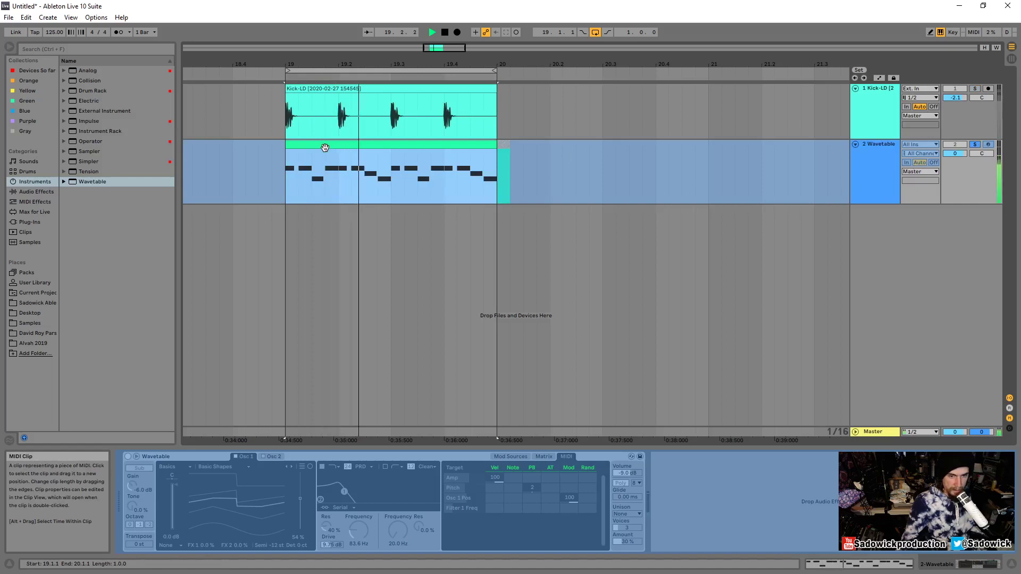
key(space)
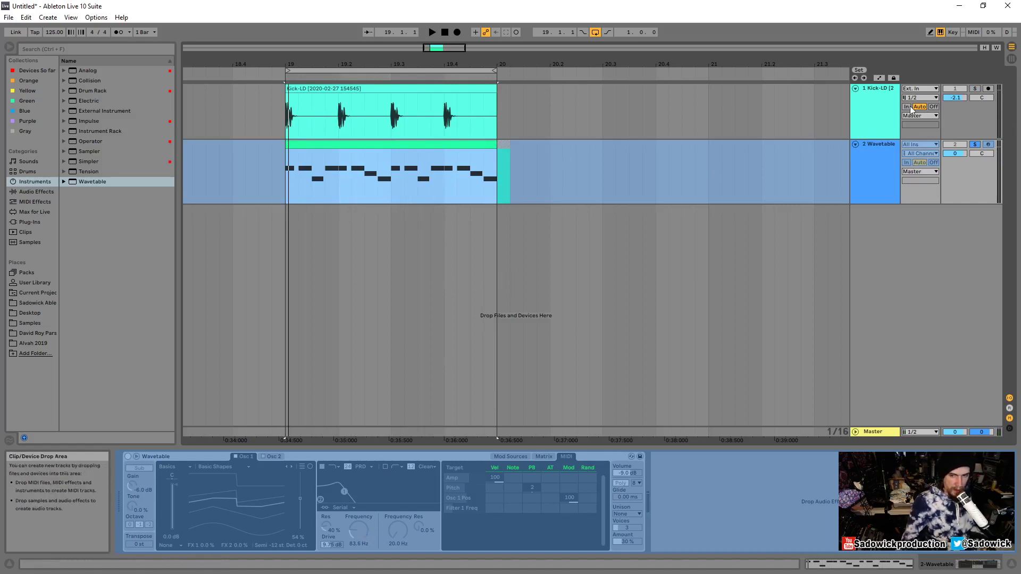
Step: Flatten the frozen Wavetable bass track and select its resulting main audio clip
right_click(879, 144)
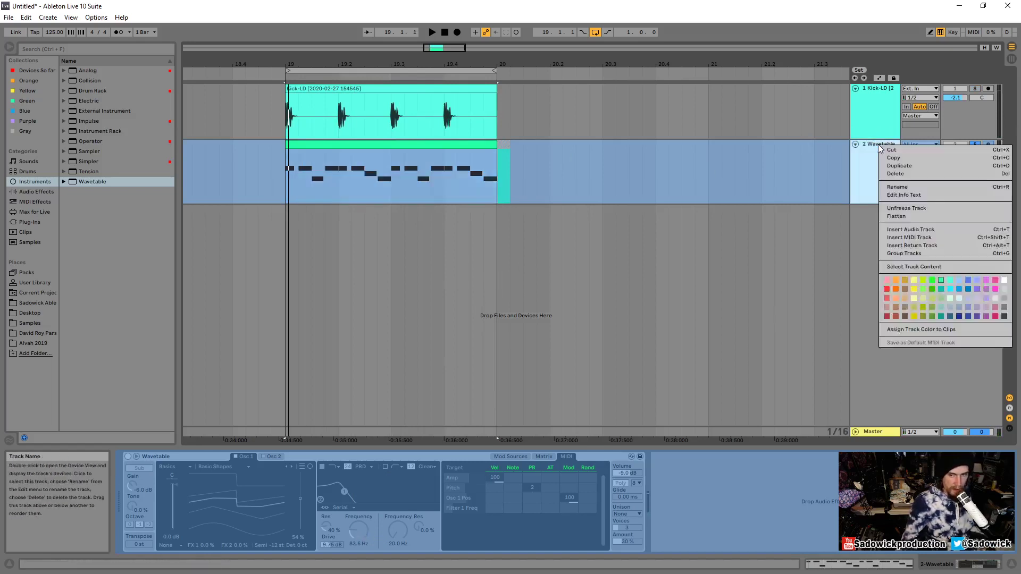
click(908, 216)
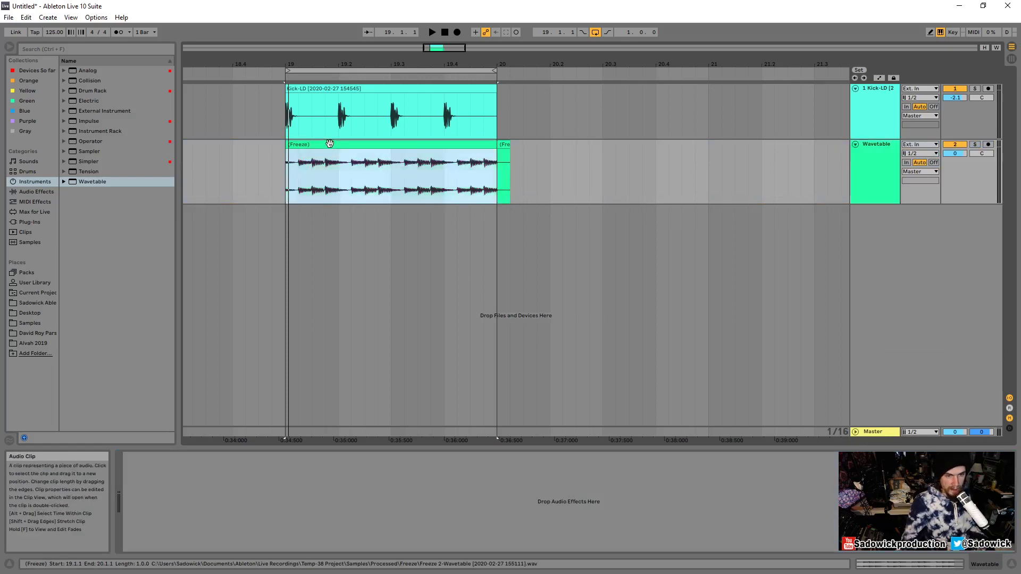
click(977, 186)
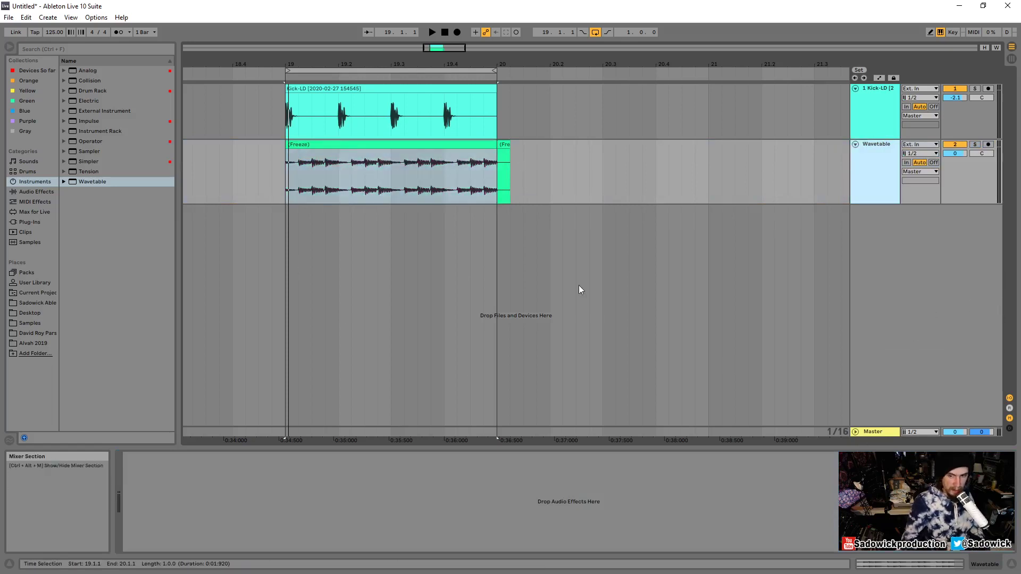
click(461, 146)
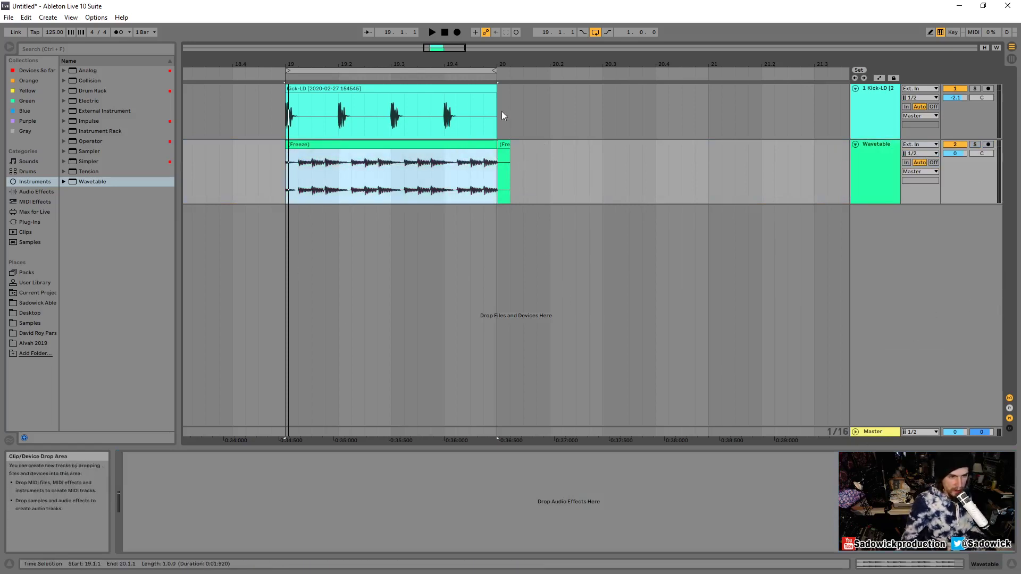
Step: Solo and play the flattened bass track, and enlarge it to examine its waveform against the kick
key(space)
click(975, 147)
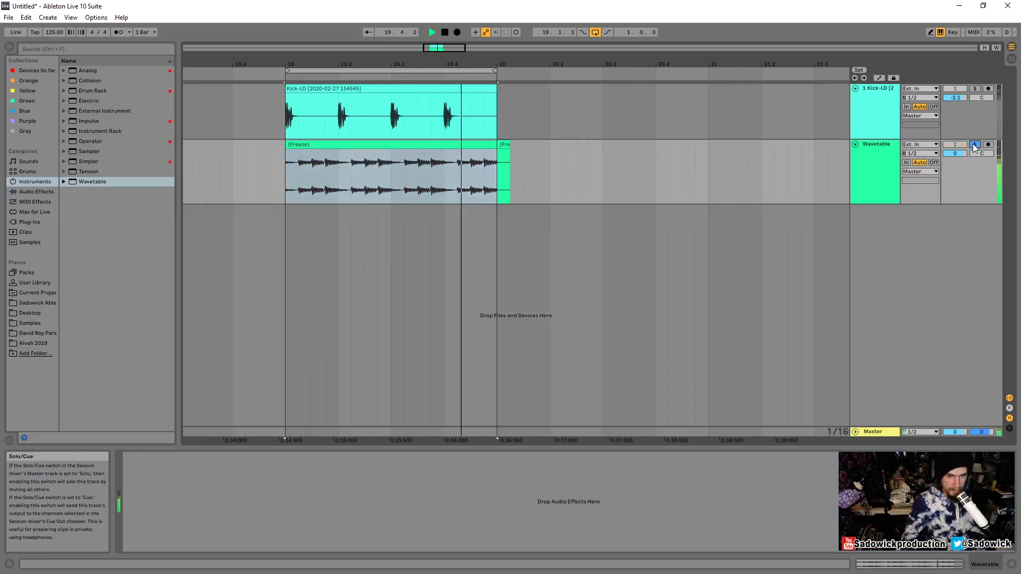
key(space)
drag(463, 63, 713, 63)
drag(962, 204, 962, 267)
drag(708, 65, 436, 101)
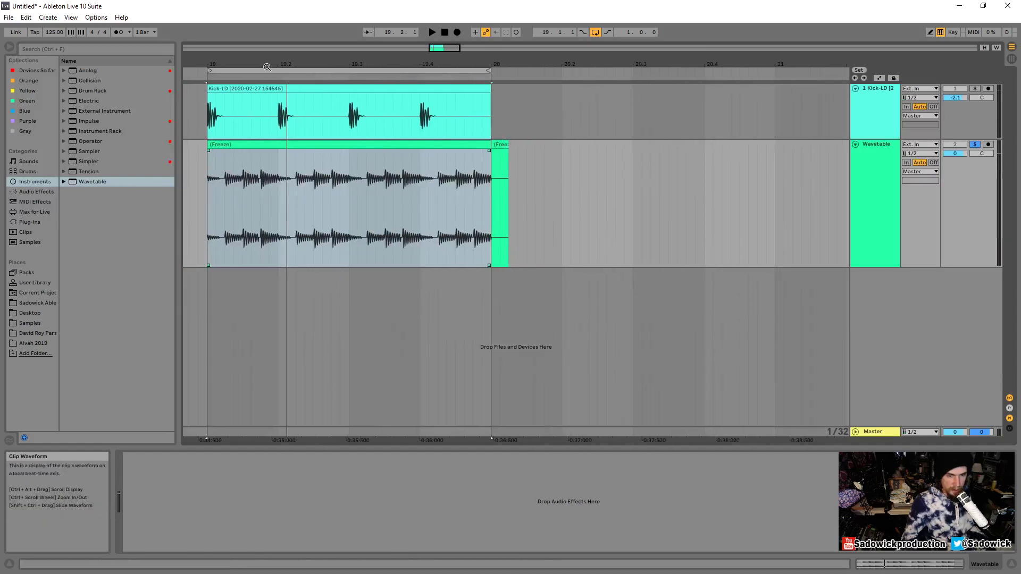
drag(317, 67, 315, 63)
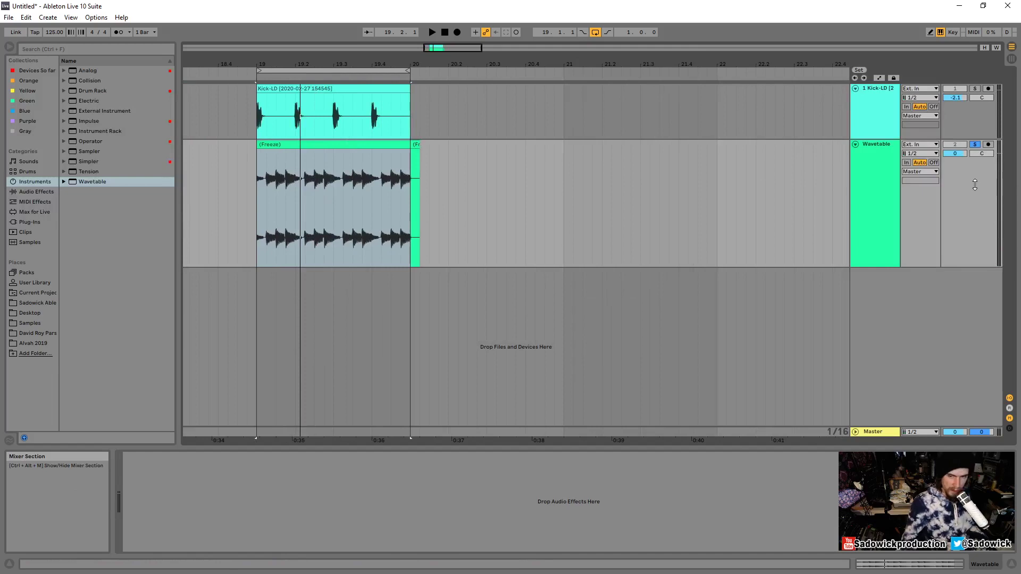
Step: Undo the flattening and freezing of the Wavetable track, turn off its solo, and make the kick and bass tracks shorter
key(ctrl+z)
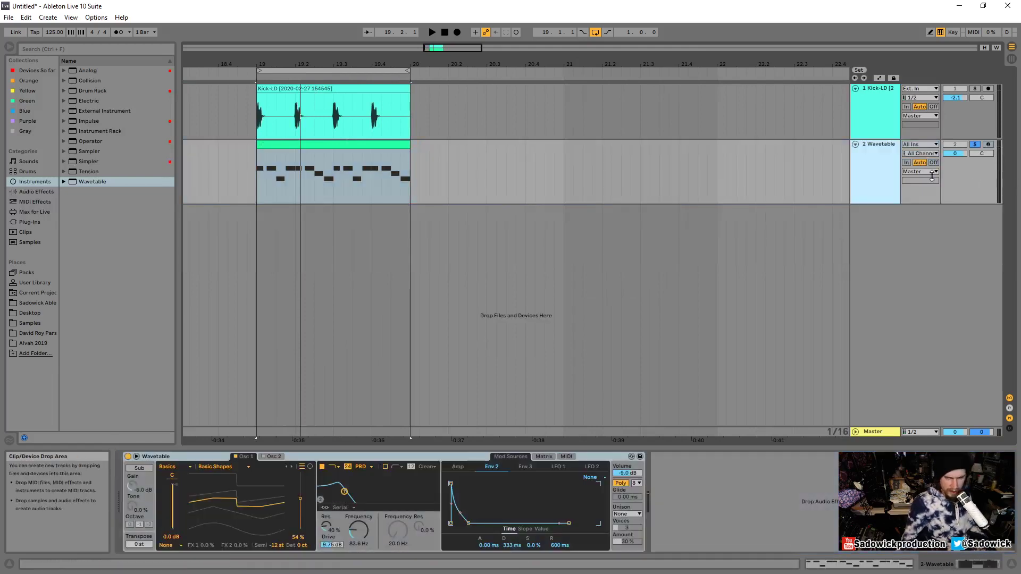
drag(972, 204, 973, 187)
click(975, 145)
drag(973, 129, 973, 112)
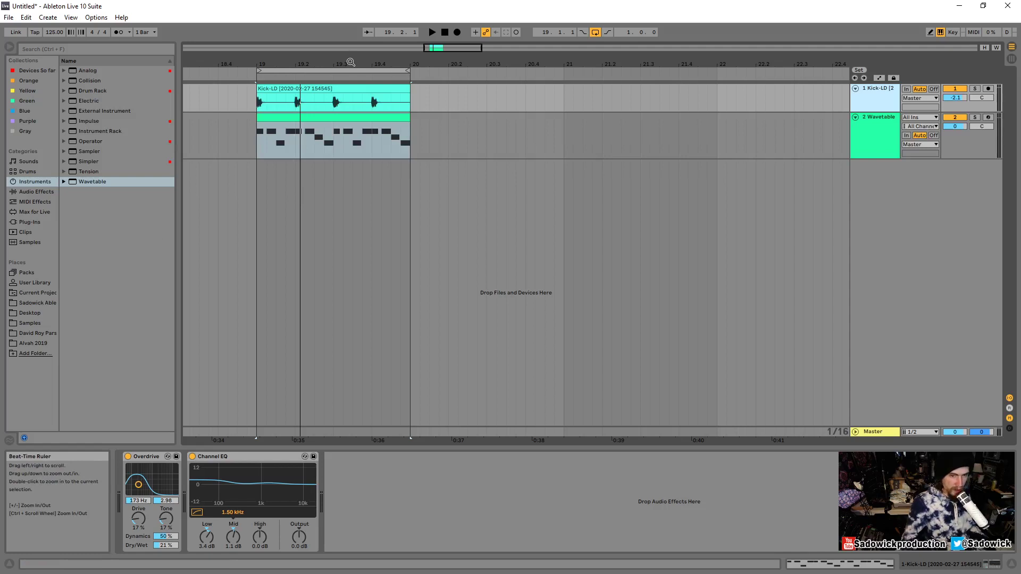
drag(985, 111, 968, 119)
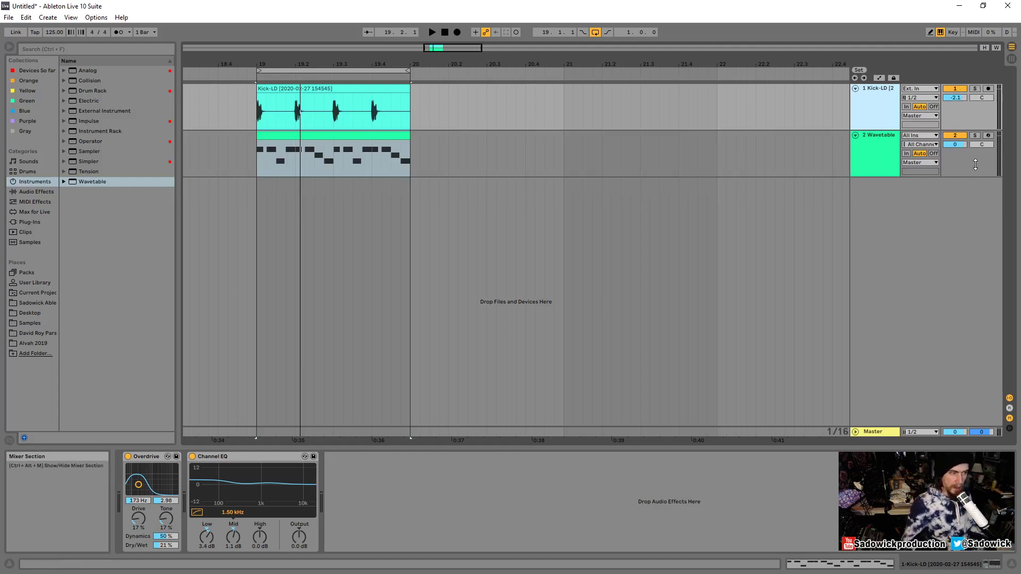
Step: Group the kick and Wavetable tracks together
click(885, 132)
shift+click(880, 89)
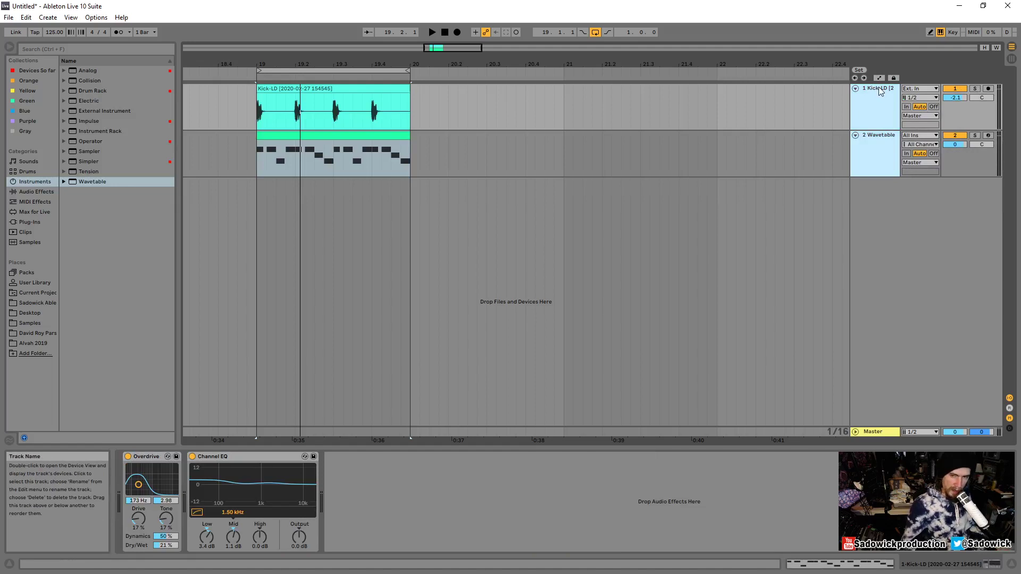
click(879, 78)
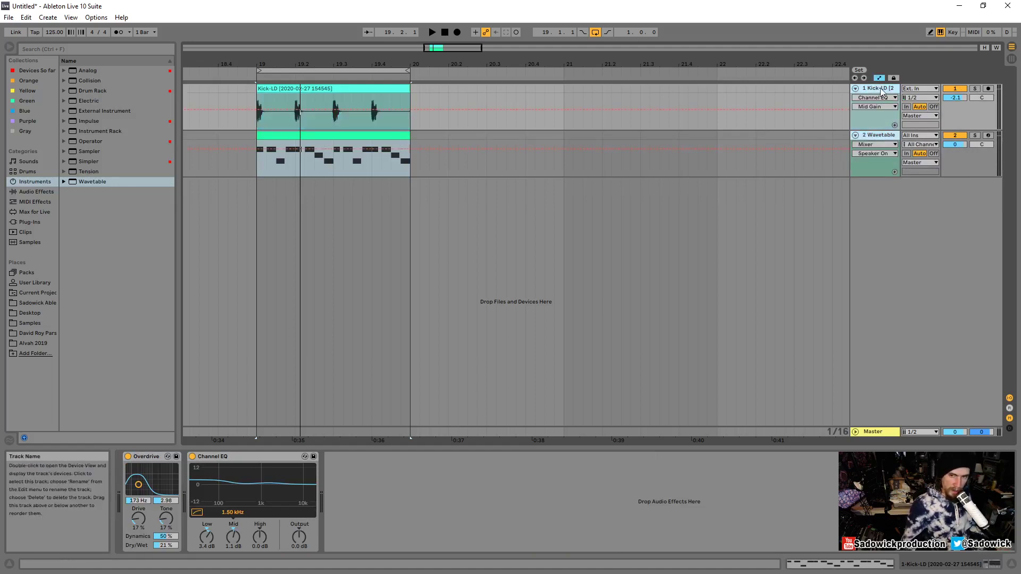
click(880, 78)
click(879, 132)
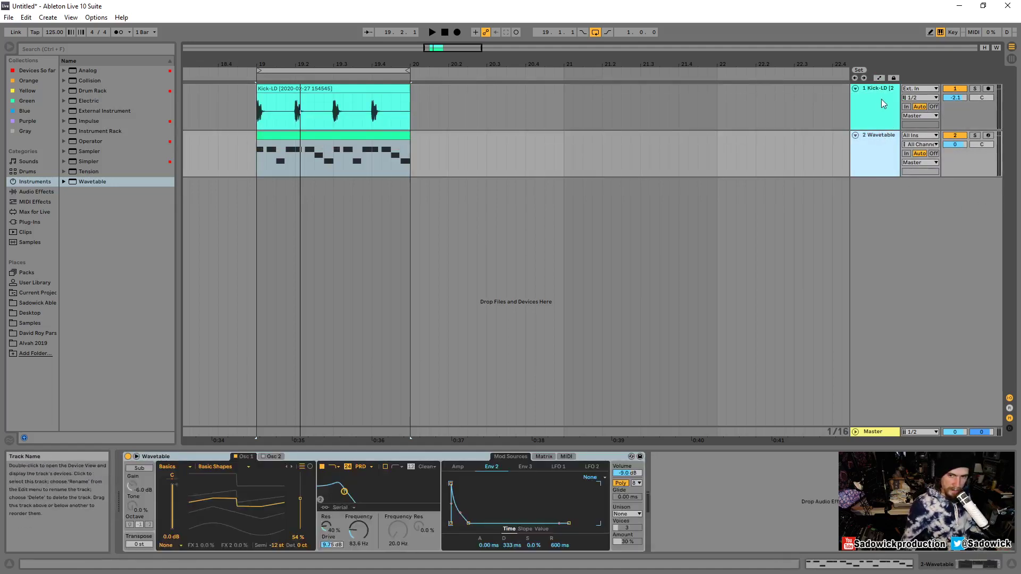
shift+click(879, 88)
right_click(878, 88)
click(916, 153)
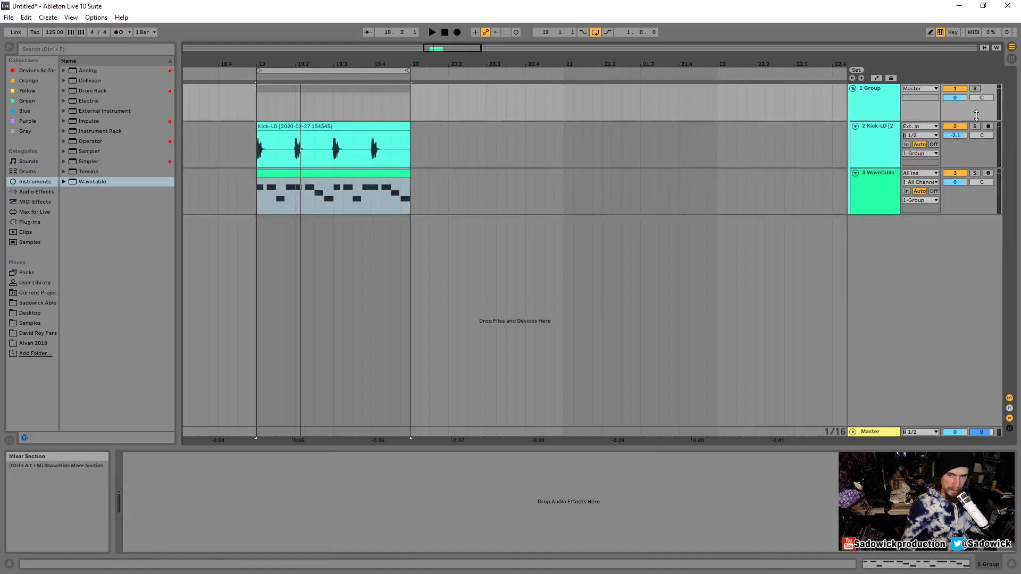
Step: Examine the new group track's output routing options, adjusting its height
mouse_move(974, 119)
mouse_down()
mouse_move(974, 155)
mouse_move(974, 135)
mouse_up()
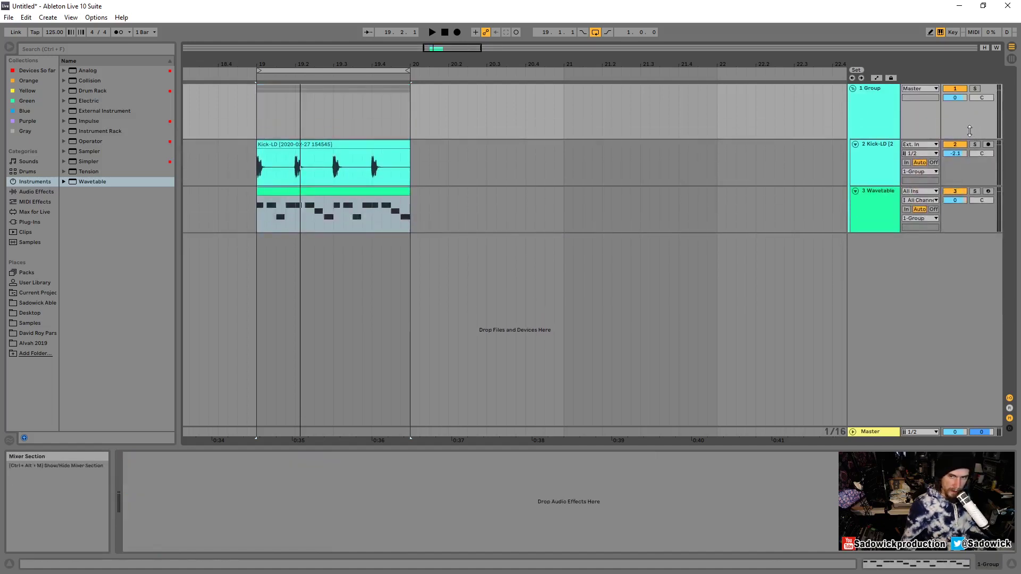
click(924, 89)
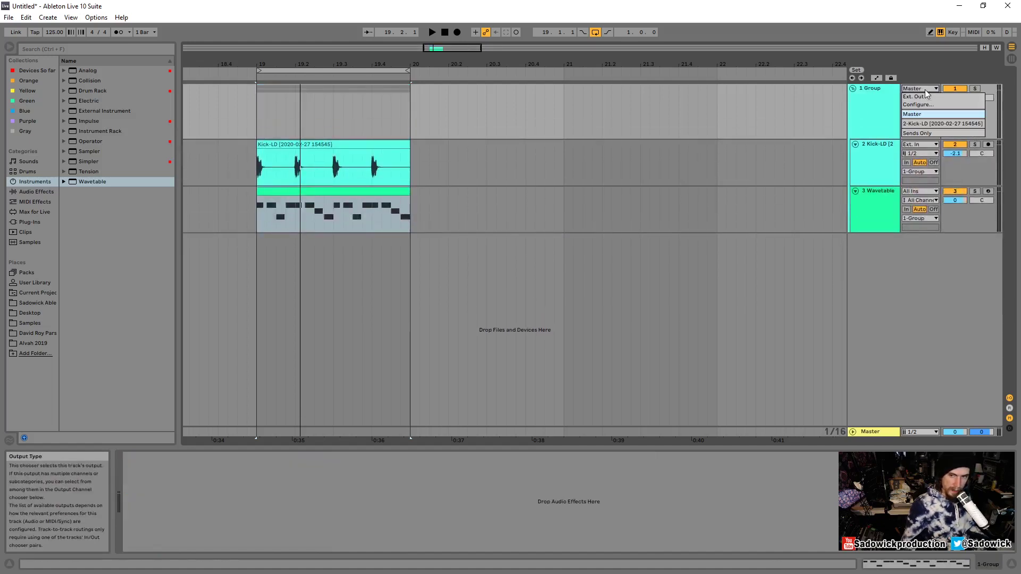
click(924, 90)
drag(970, 118, 973, 119)
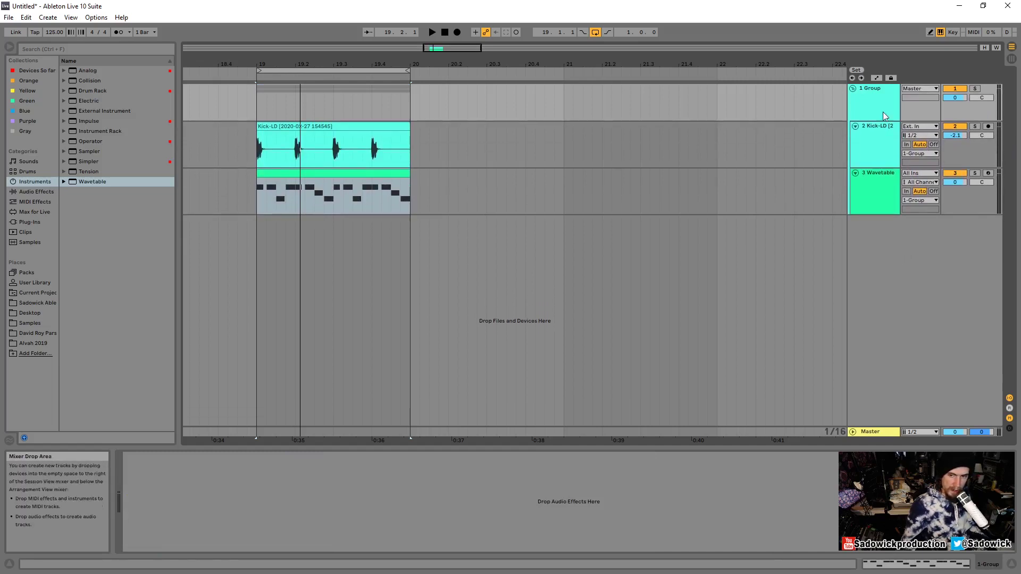
Step: Rename the group track as kickbass
right_click(877, 92)
click(900, 129)
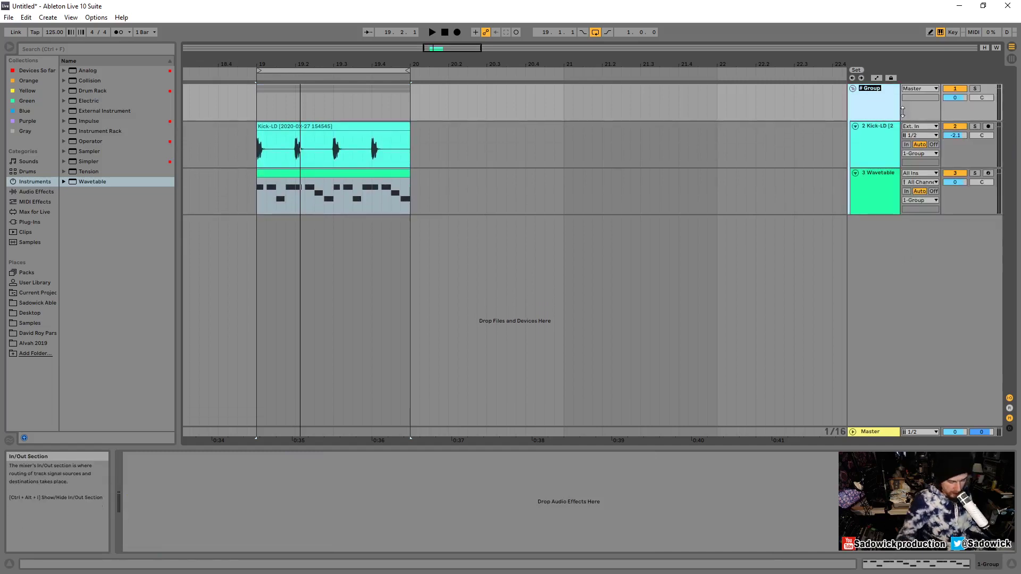
text(kick)
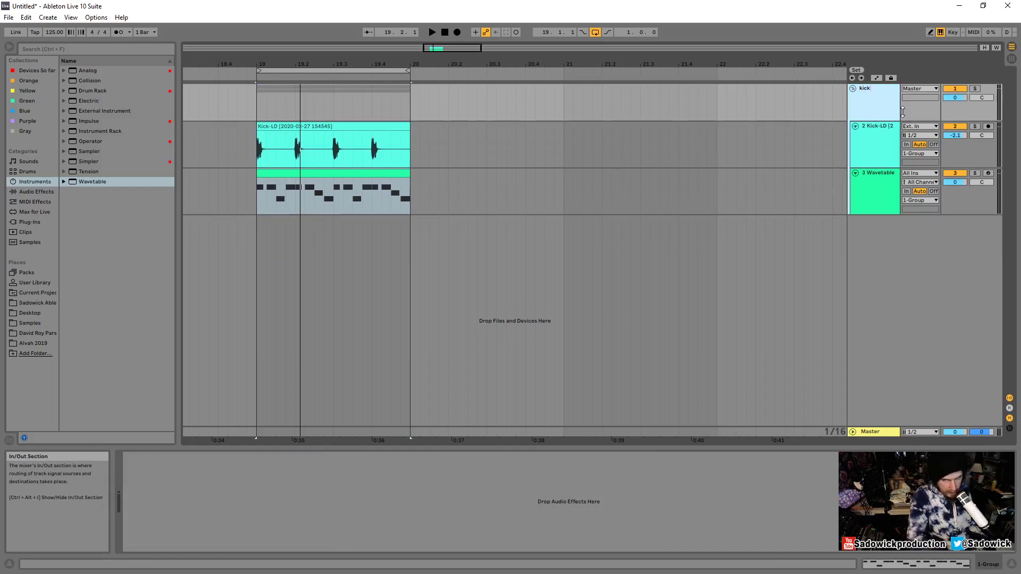
text(b ass)
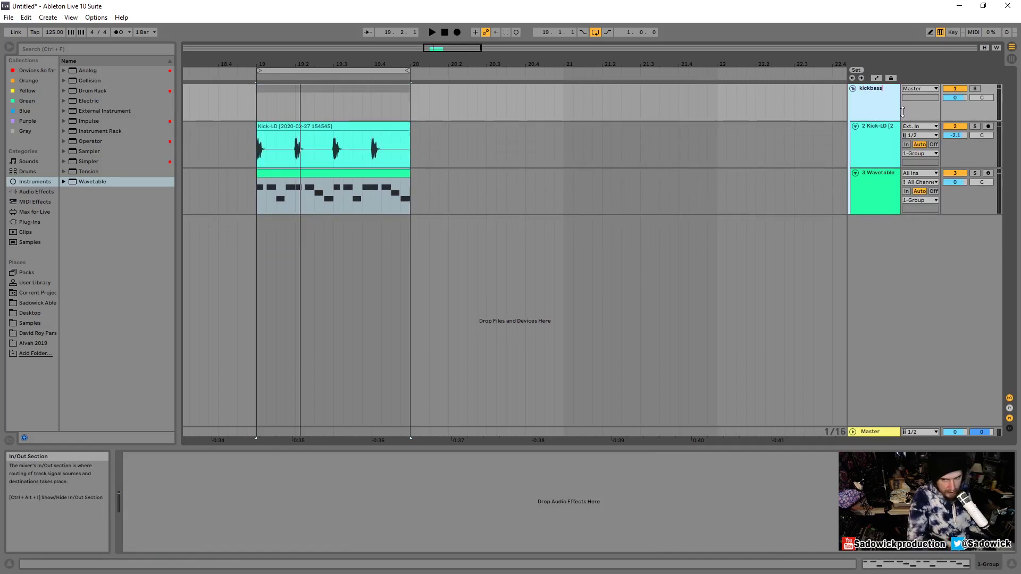
key(Return)
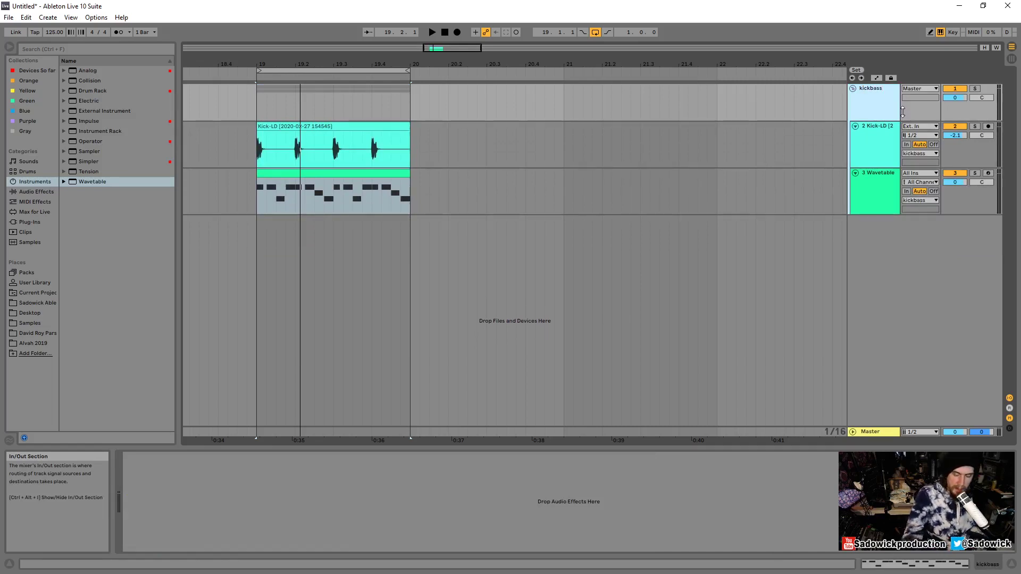
Step: Fold and unfold the kickbass group, and reduce the height of the tracks inside it
click(853, 89)
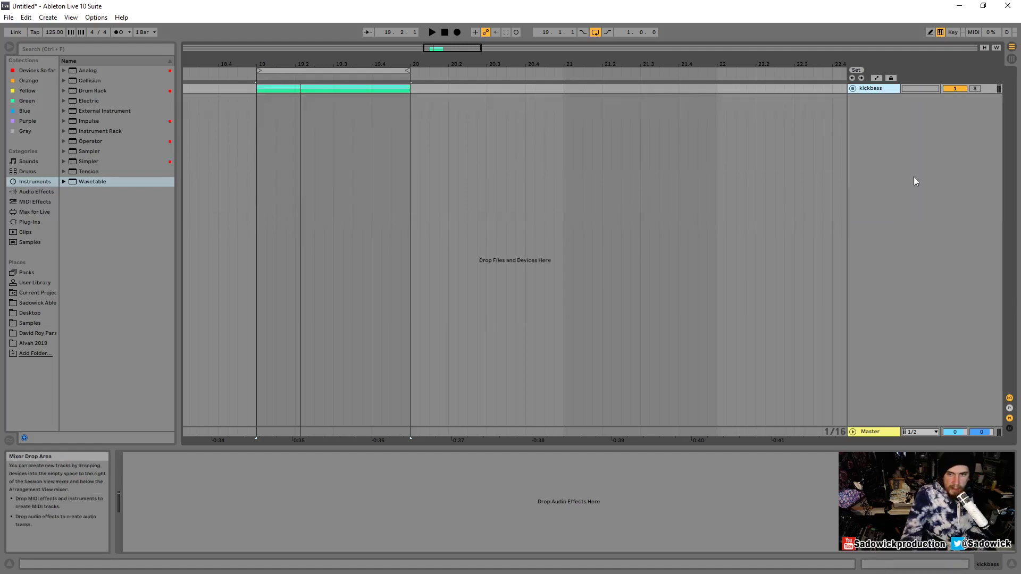
click(853, 88)
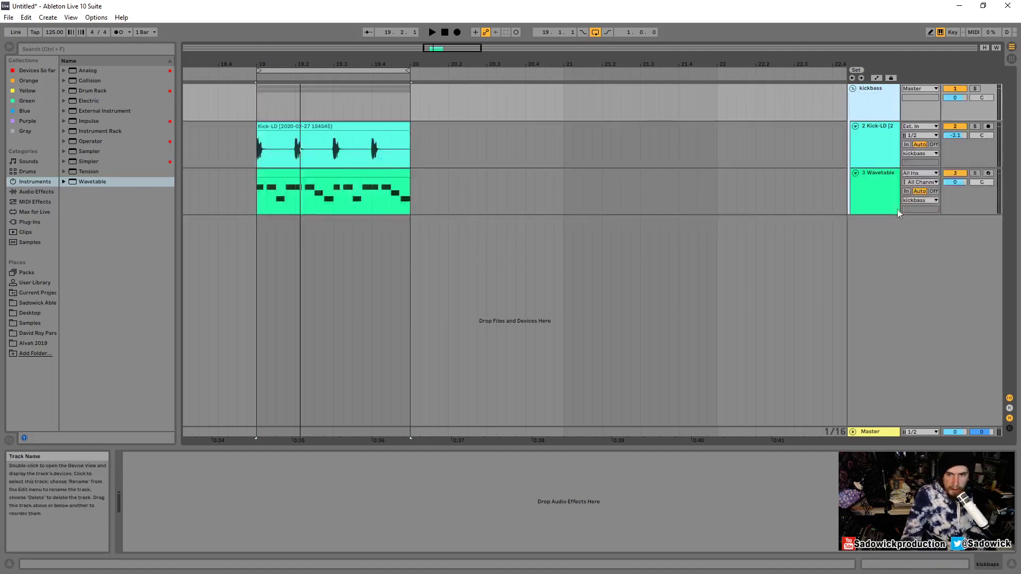
click(968, 147)
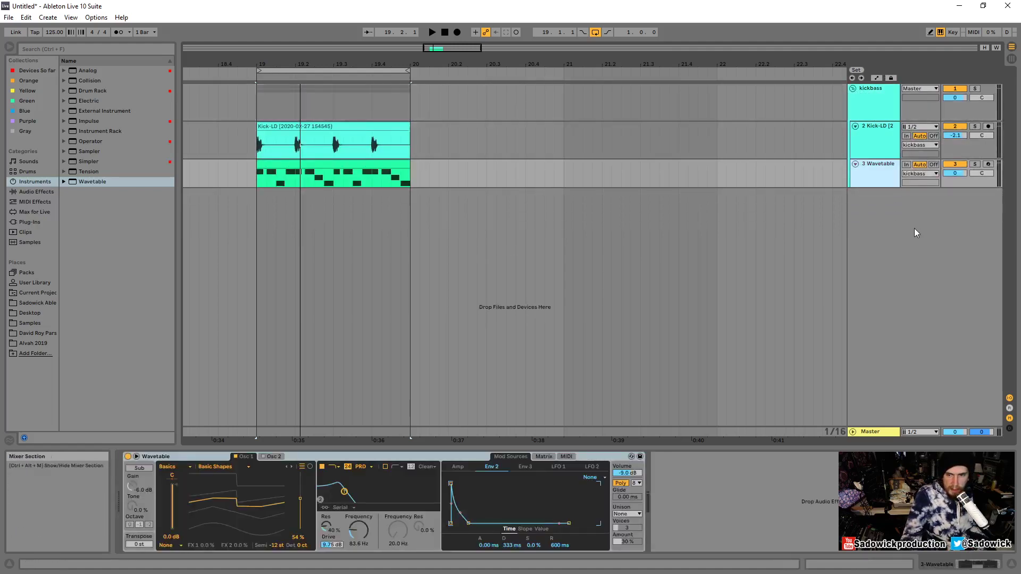
Step: Insert an audio track below the kickbass group, and toggle the mixer's In/Out section, leaving it shown
right_click(892, 224)
click(908, 231)
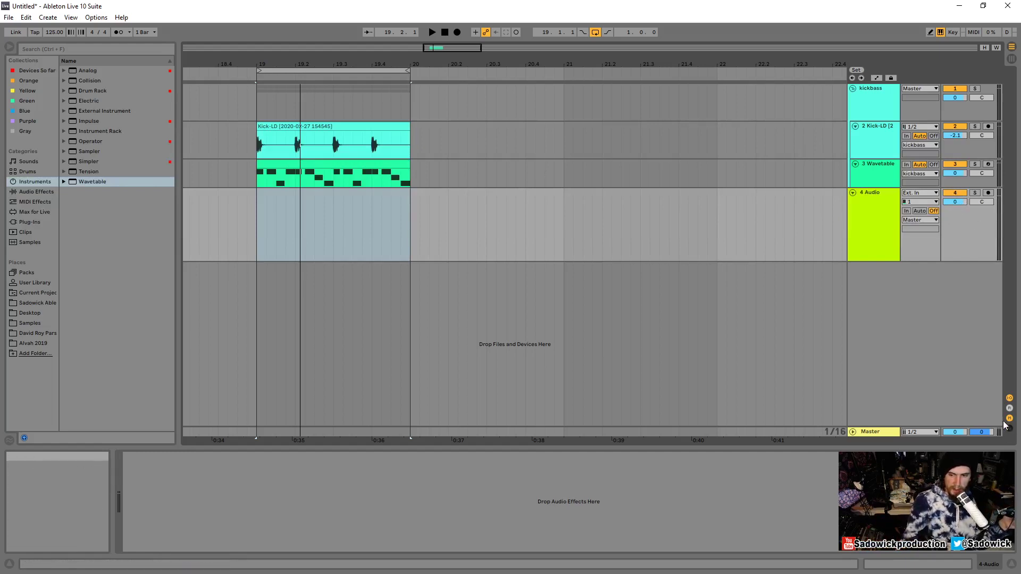
click(1009, 398)
click(1009, 399)
click(1009, 398)
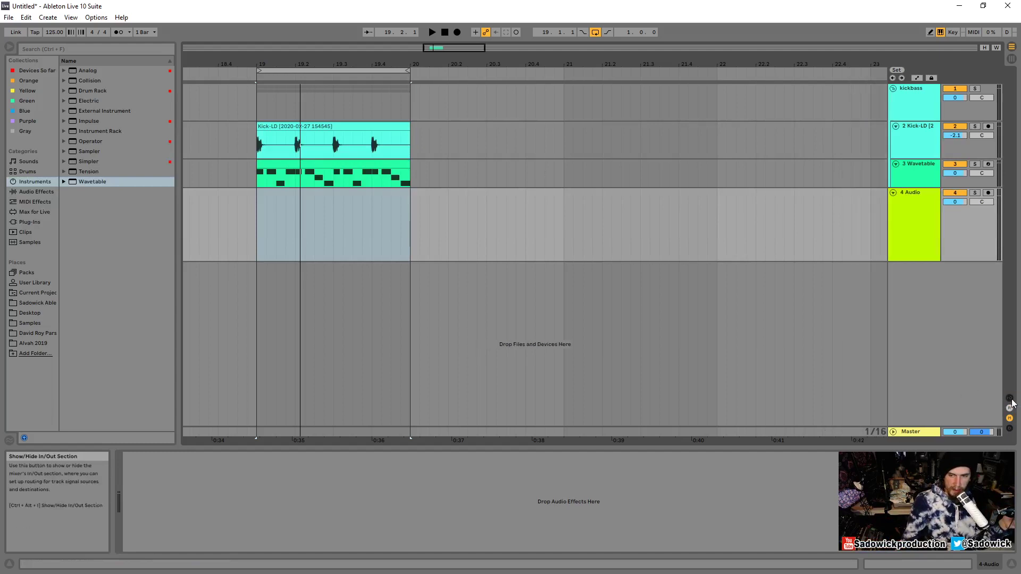
click(1009, 398)
click(1010, 399)
click(1009, 399)
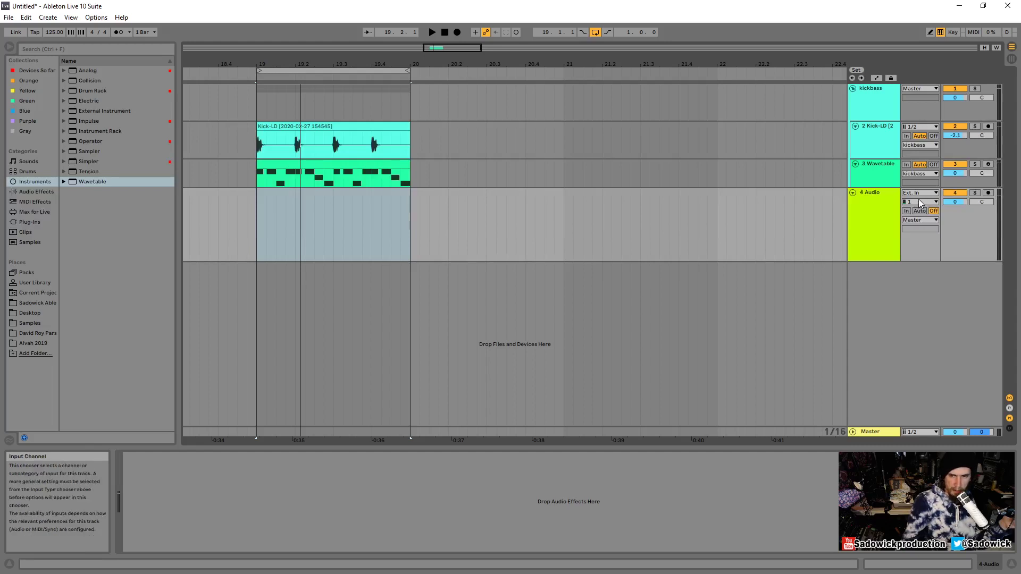
Step: Set the new audio track's input to Resampling
click(919, 200)
click(921, 193)
click(921, 193)
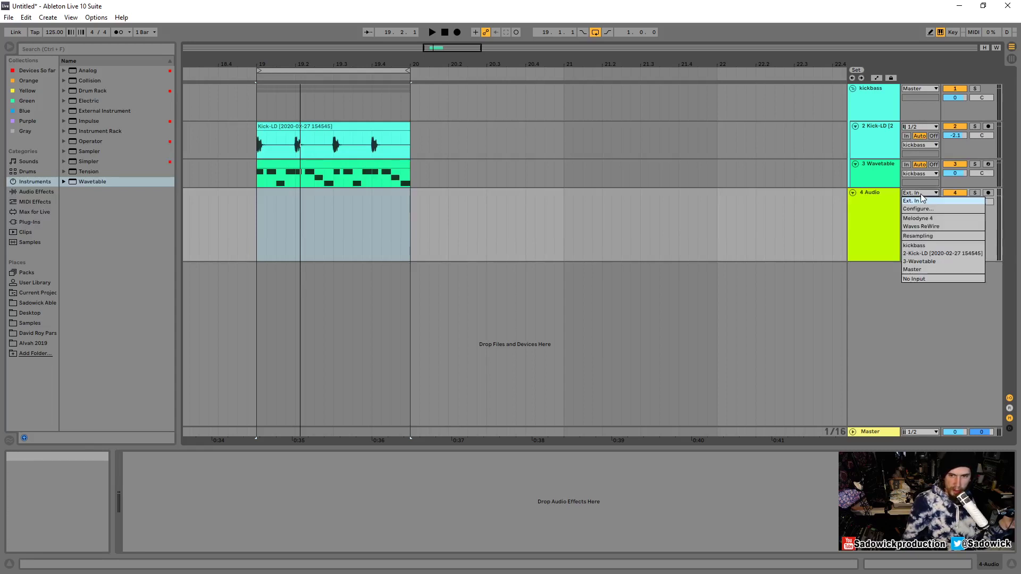
click(925, 238)
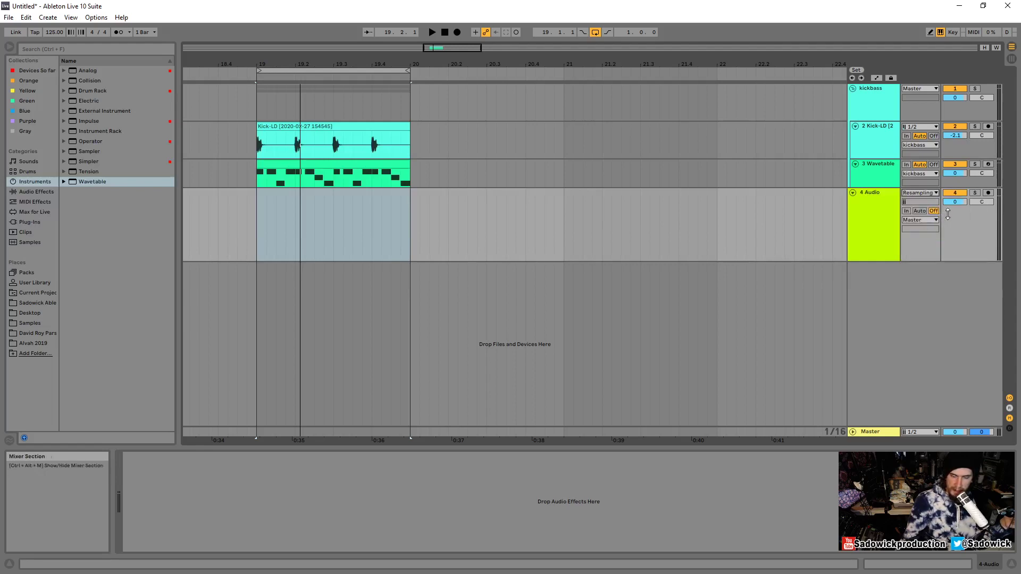
click(953, 89)
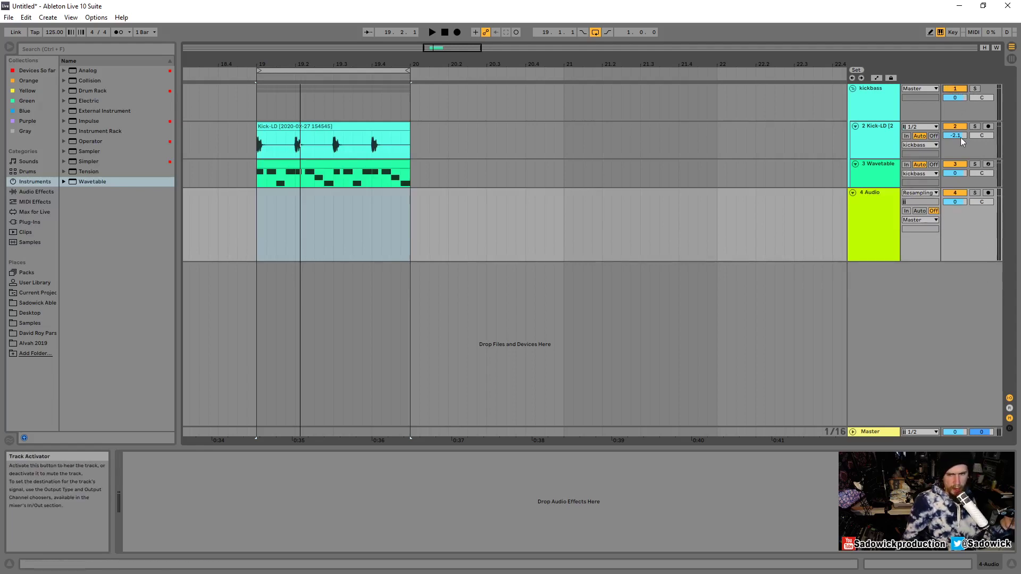
Step: Place the insert marker at 19.1.1 on the new audio track and select the track
click(257, 206)
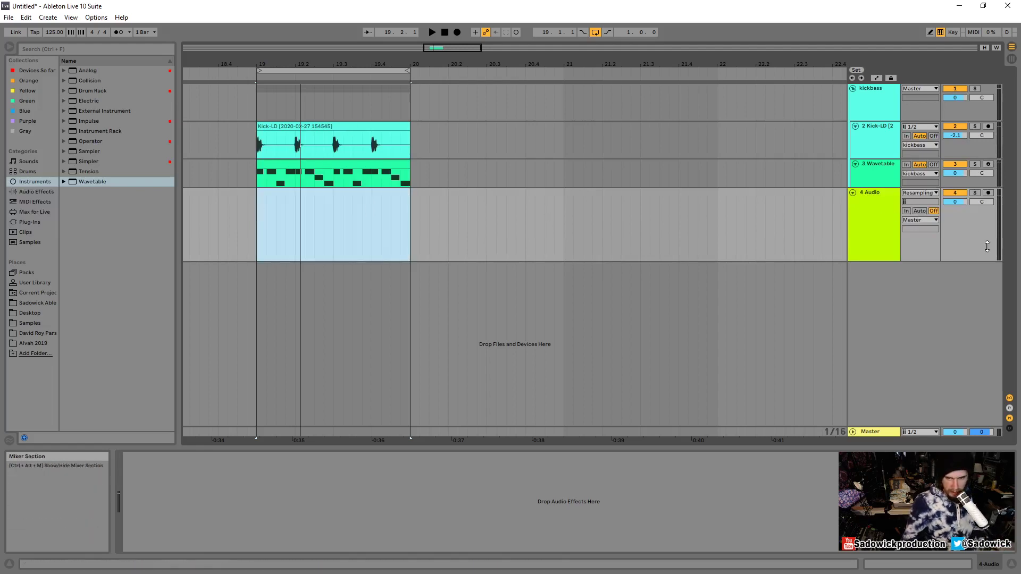
click(254, 220)
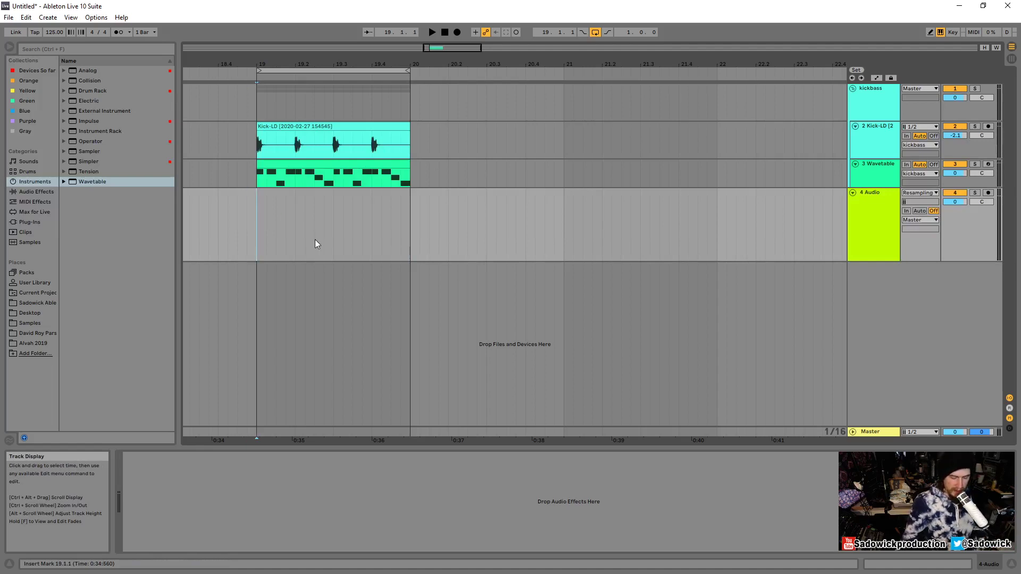
click(962, 227)
Step: Play the loop, set the new audio track's monitoring to In, and play the loop again
key(space)
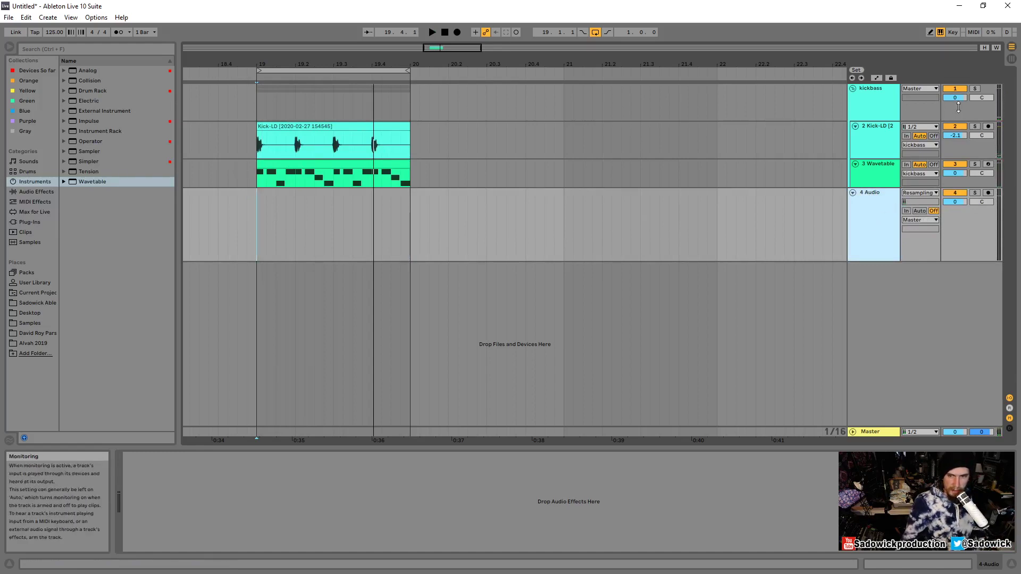
click(908, 211)
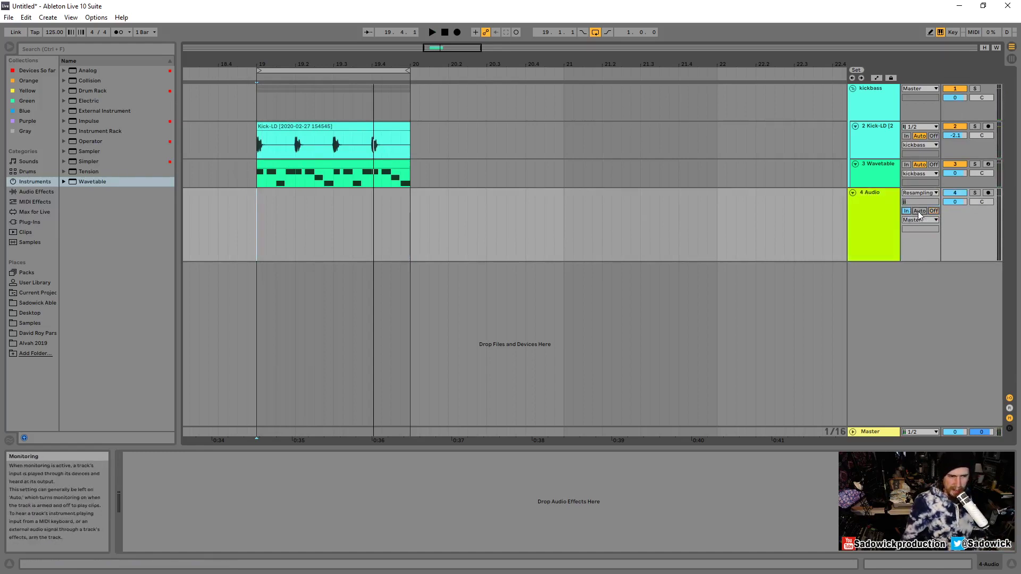
key(space)
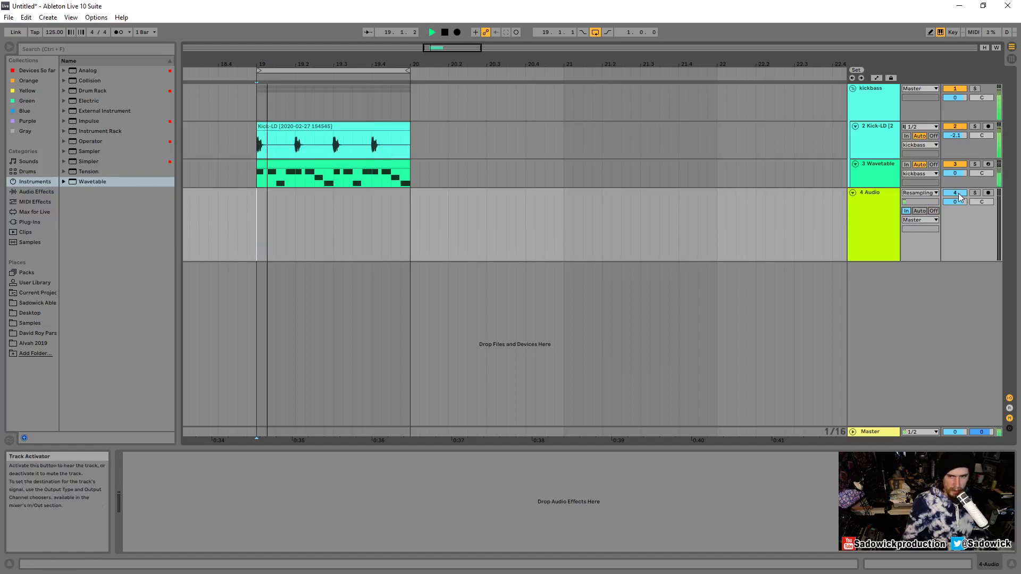
Step: Arm the new audio track for recording, play the loop, and reduce the track's height
key(space)
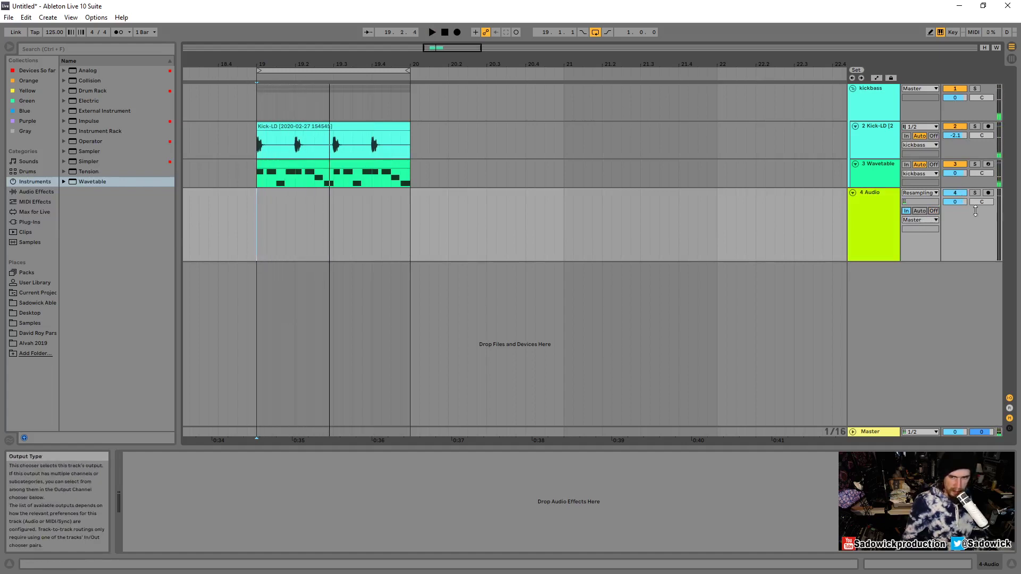
click(990, 194)
key(space)
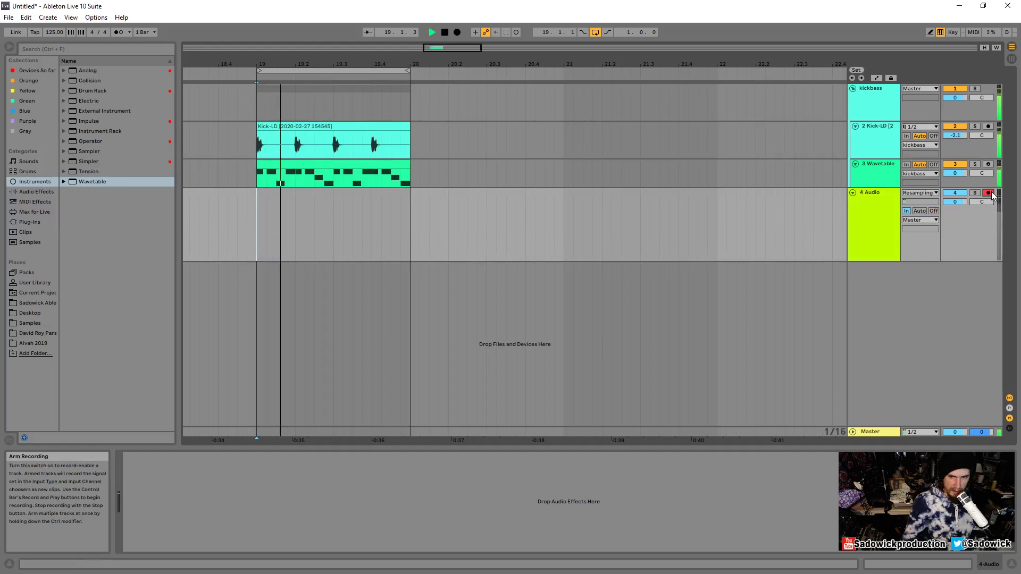
drag(972, 243, 954, 224)
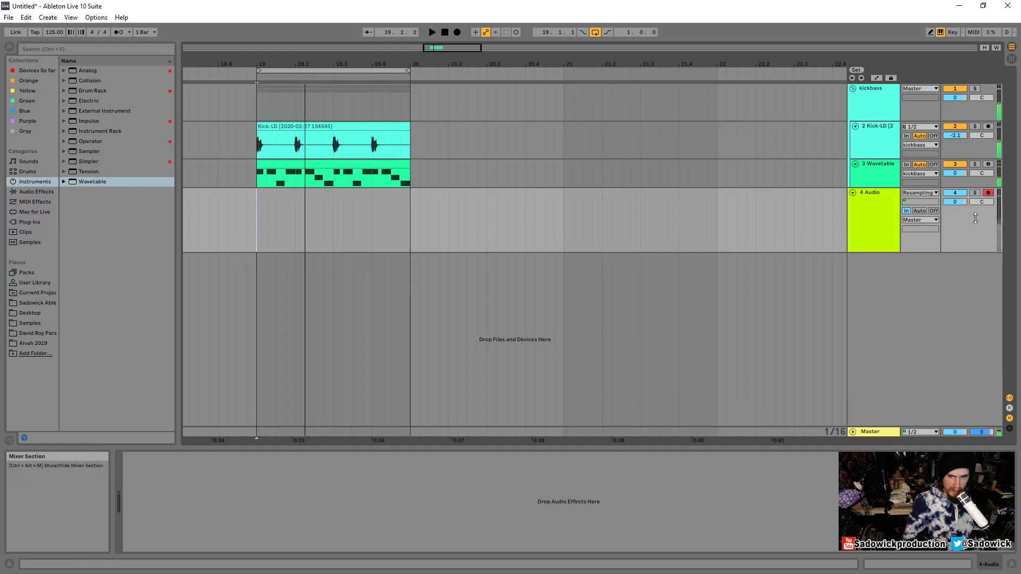
Step: Toggle the audio track's monitoring, leaving it on In, and place the insert marker at 19.1.1 on that track
click(933, 211)
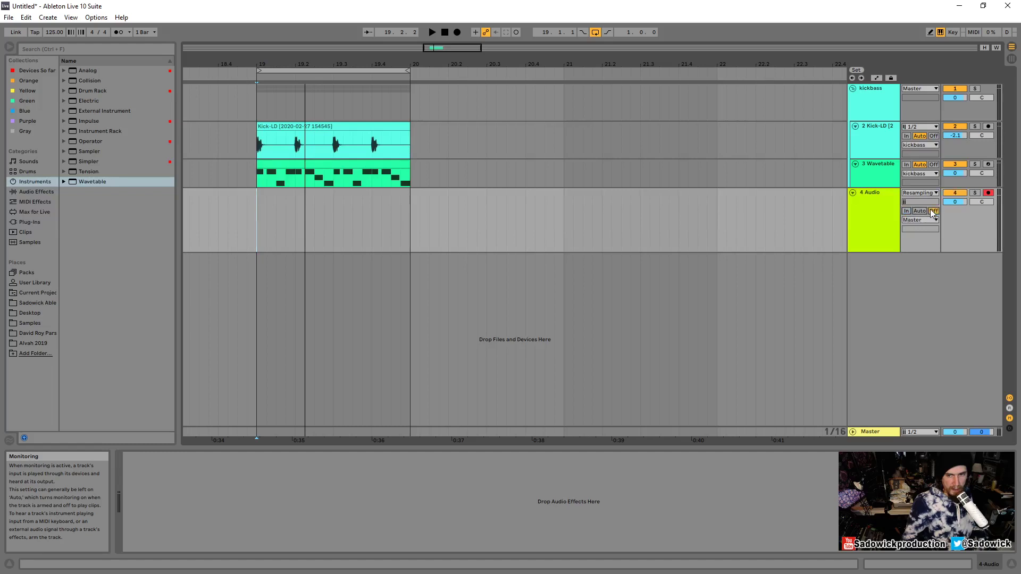
click(924, 211)
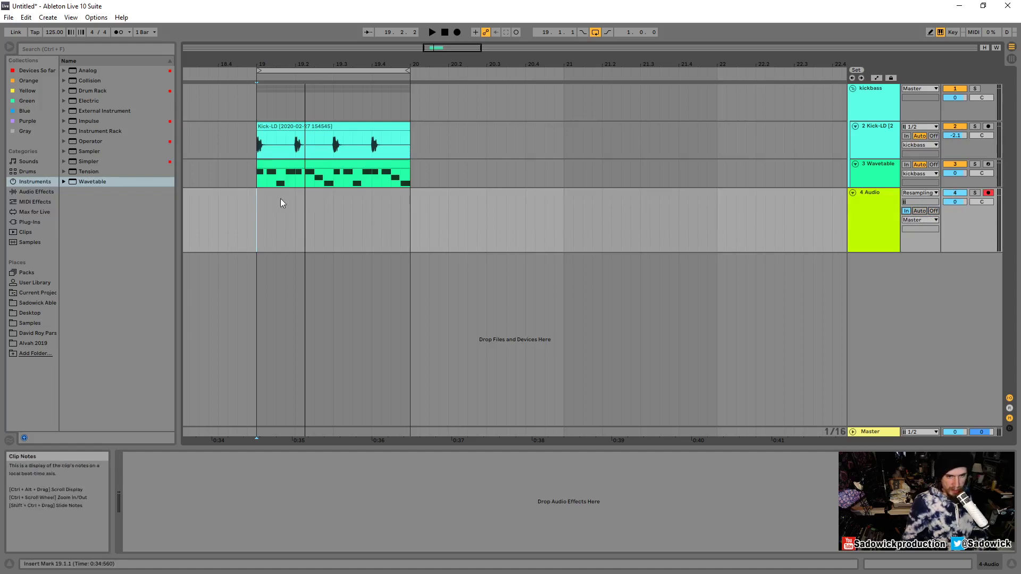
click(256, 206)
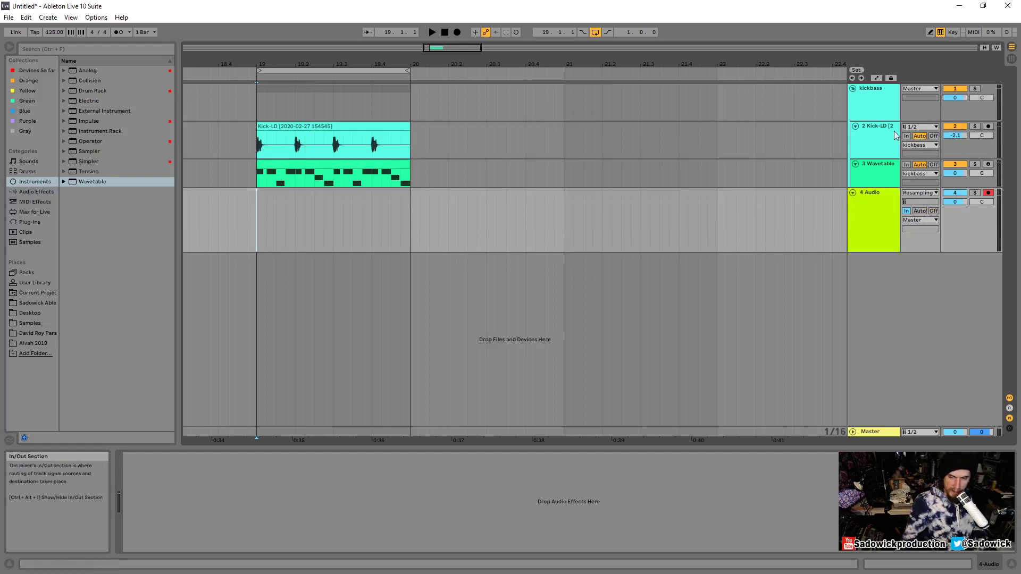
Step: Deactivate the kickbass group, play the loop, and reactivate the group during playback
click(956, 90)
key(space)
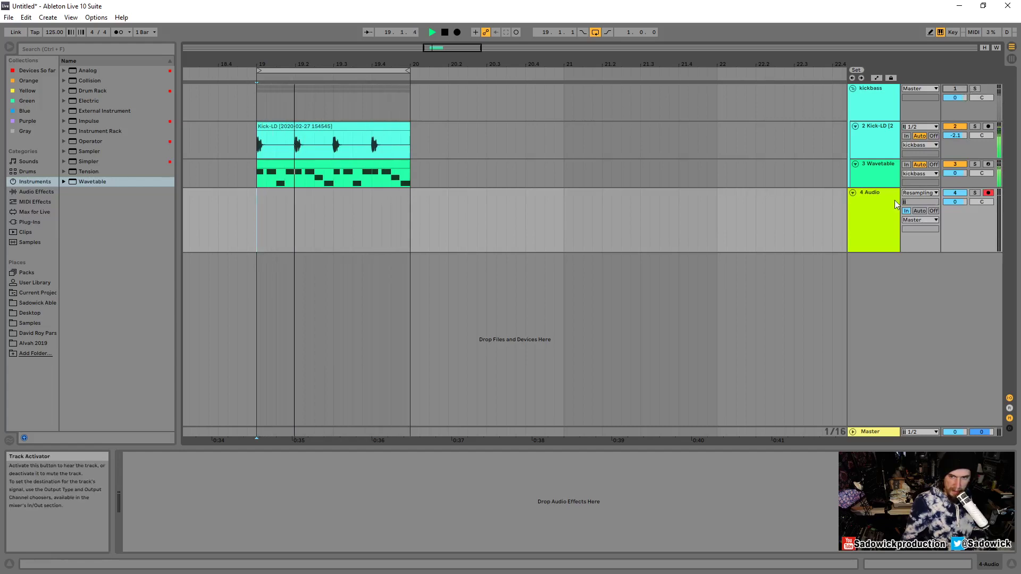
click(959, 90)
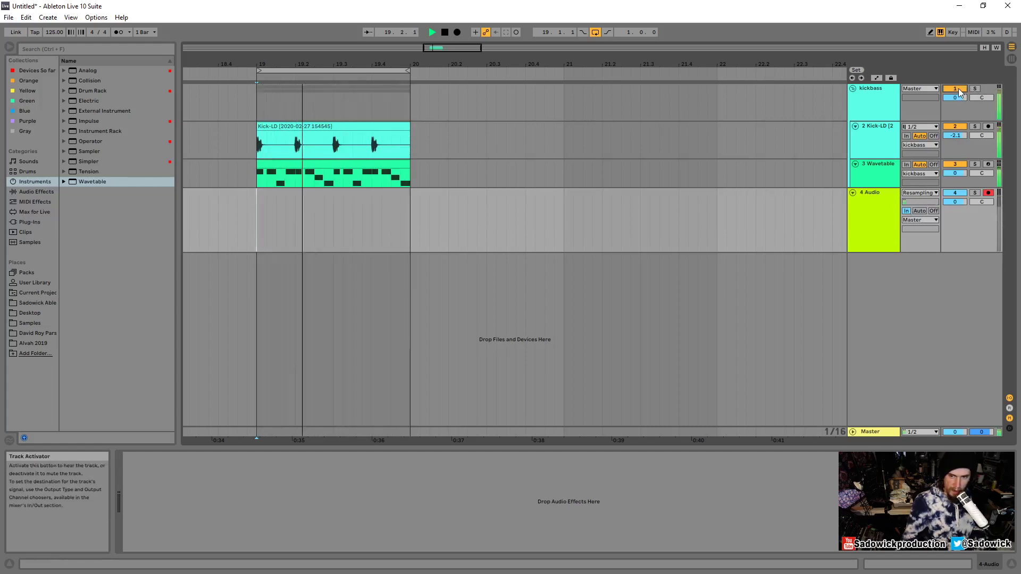
key(space)
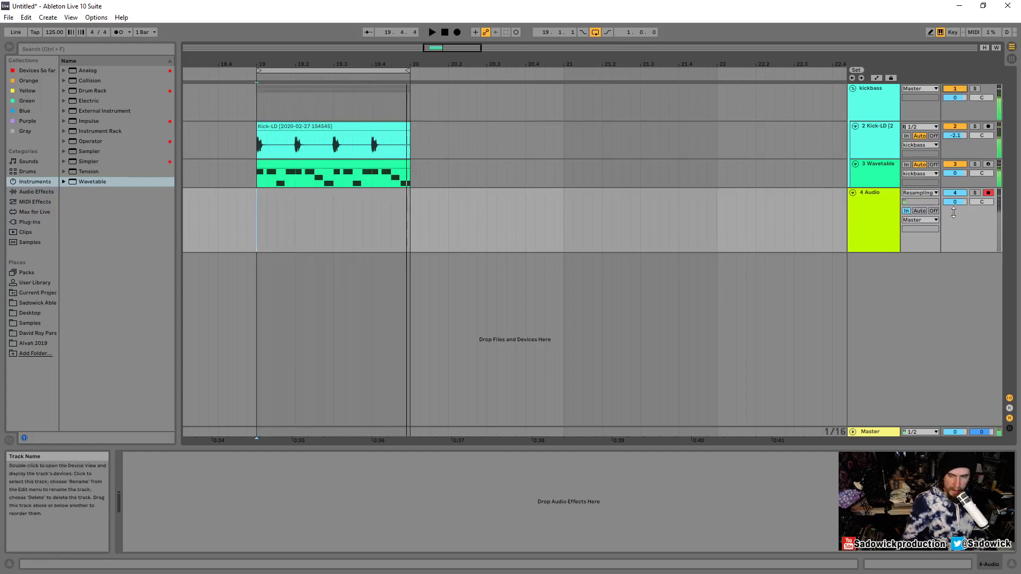
Step: Keep the audio track armed, play the loop once more, and record the kickbass output onto the track from 19.1.1
click(989, 195)
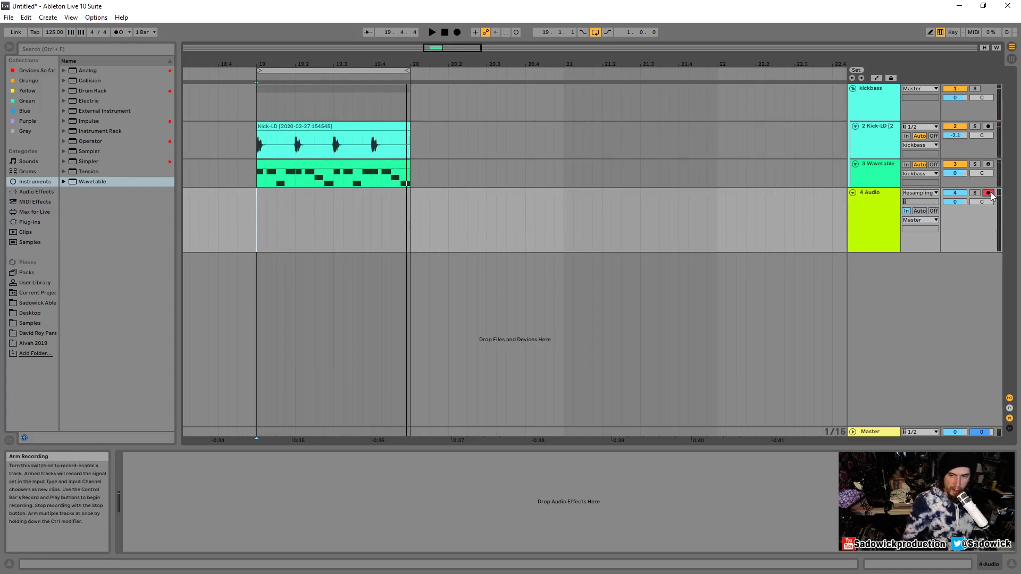
click(989, 193)
key(space)
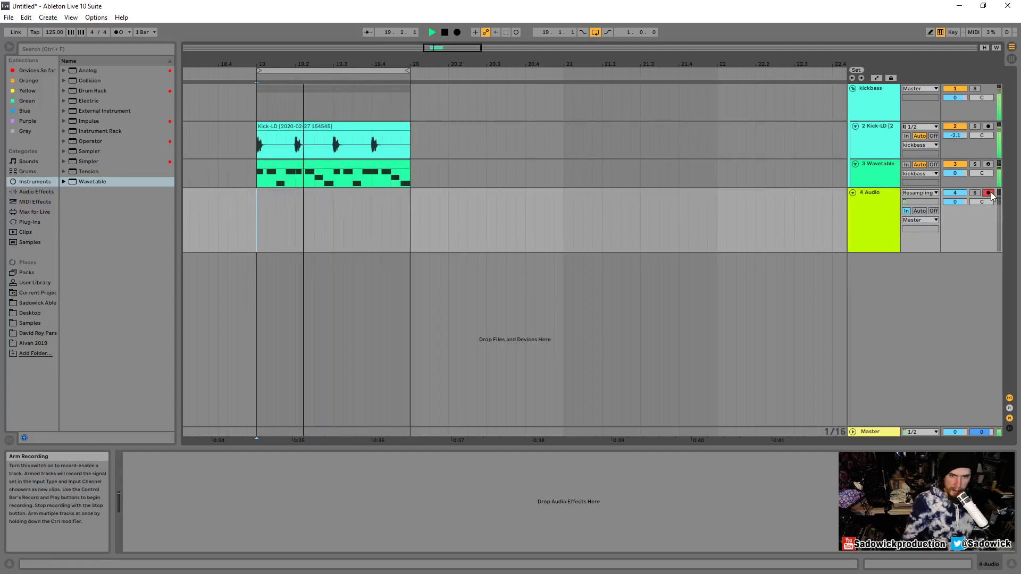
key(space)
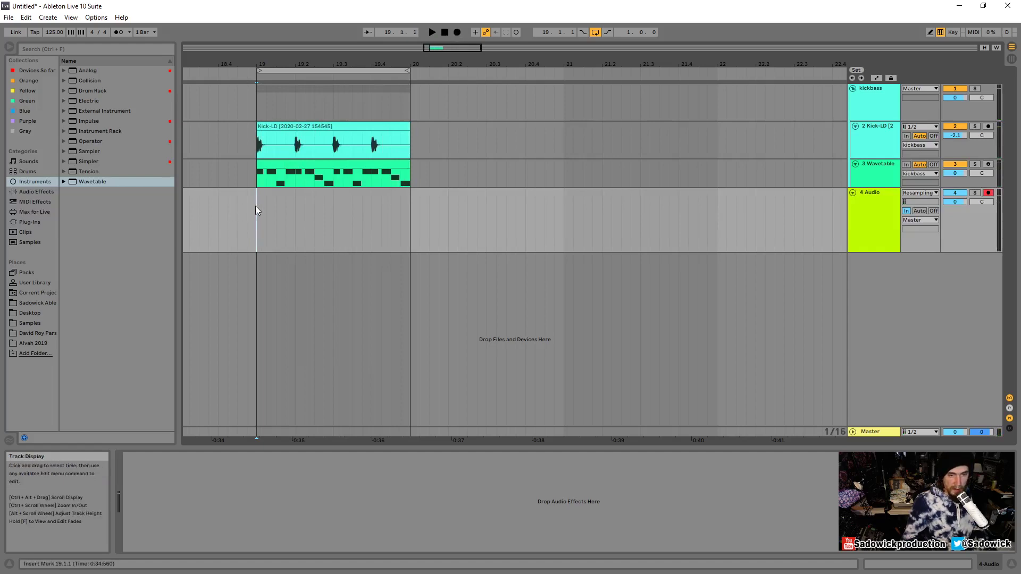
click(457, 32)
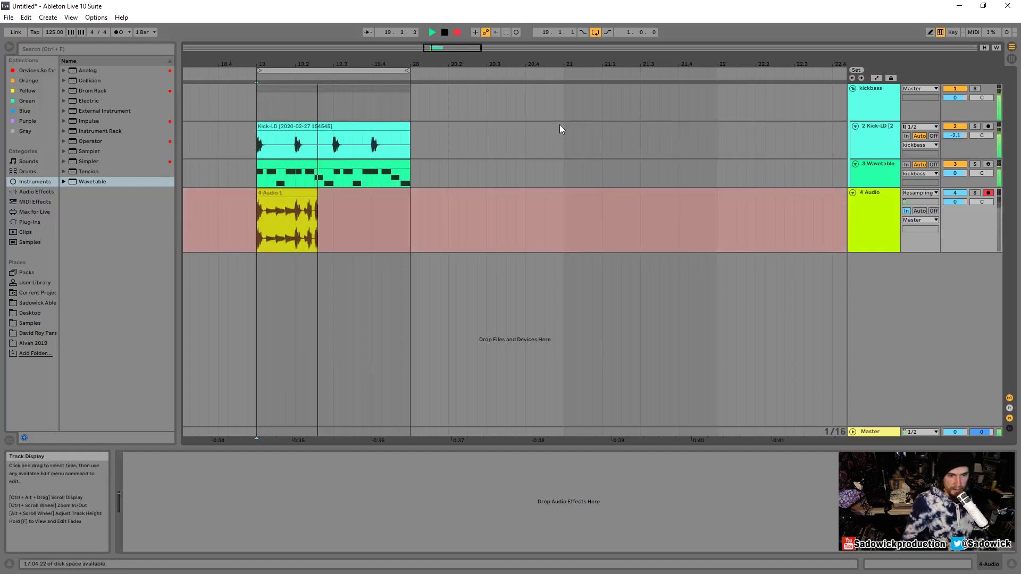
click(446, 34)
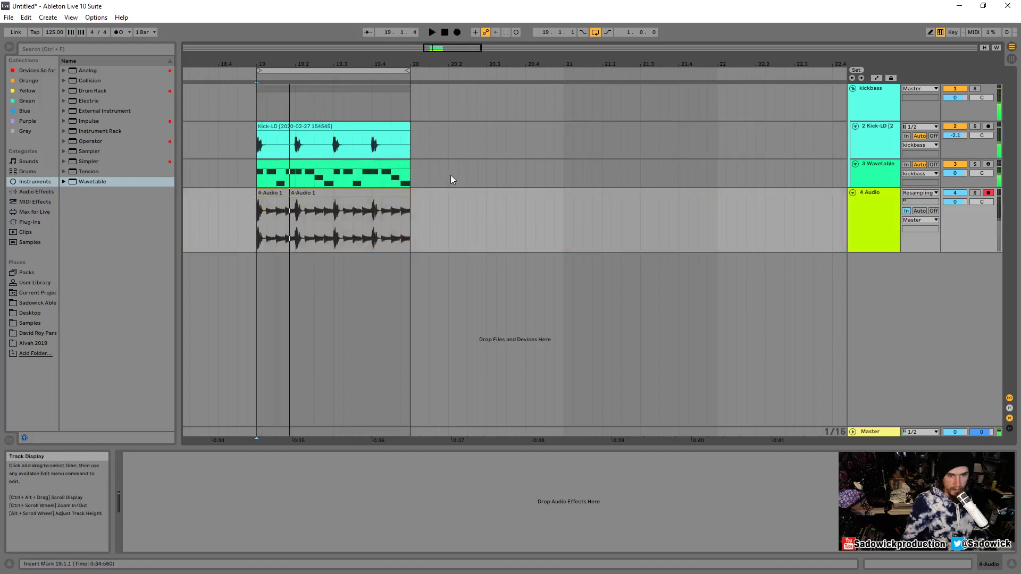
Step: Solo the audio track, set its monitoring to Off, and play the recorded clips from the start of the loop
click(326, 196)
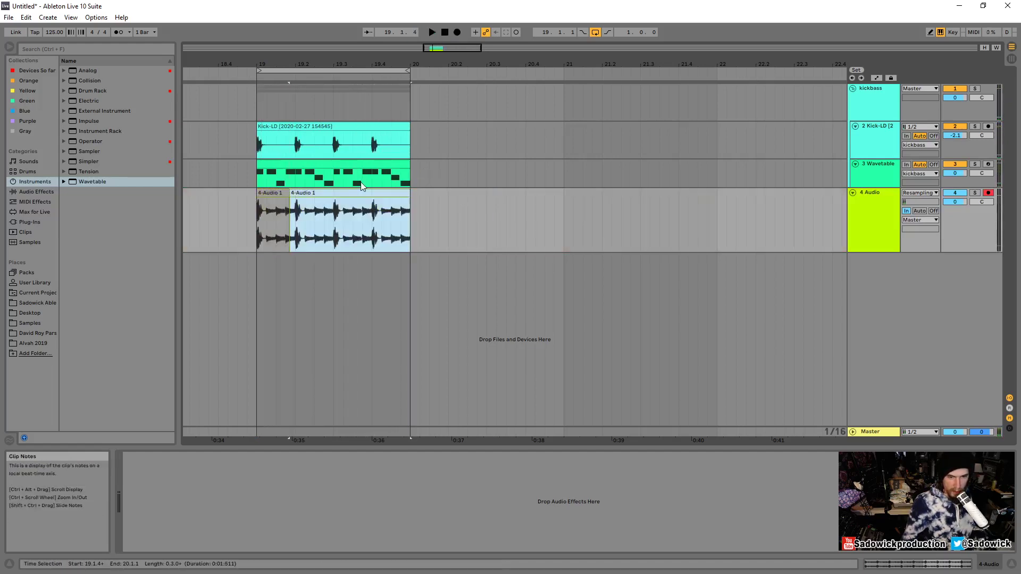
click(974, 192)
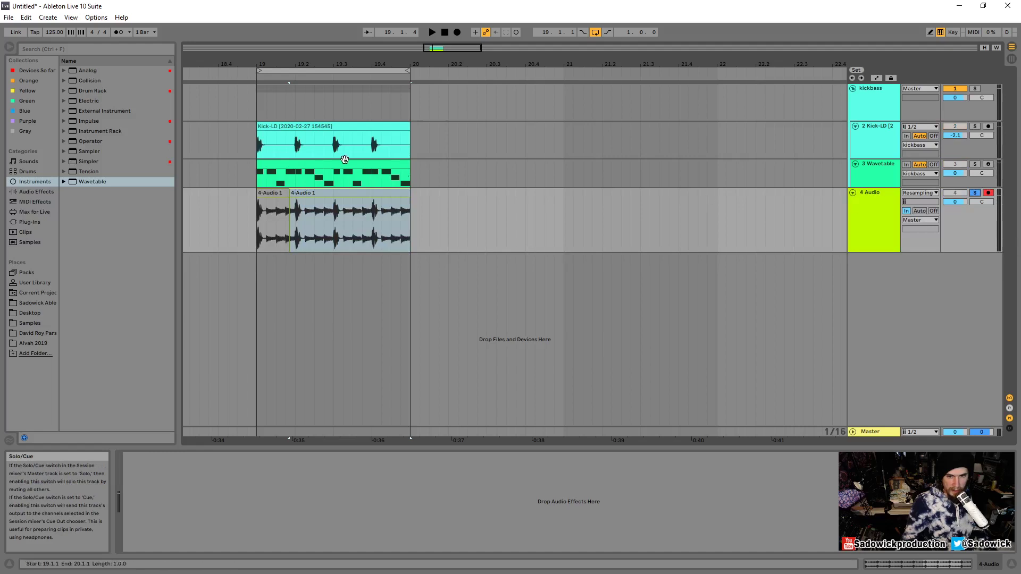
key(space)
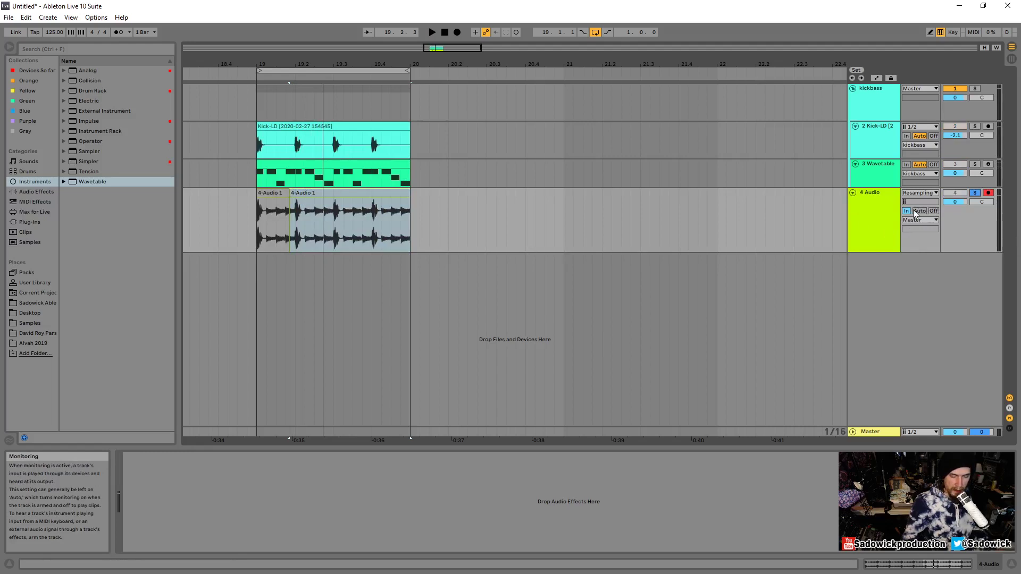
click(920, 211)
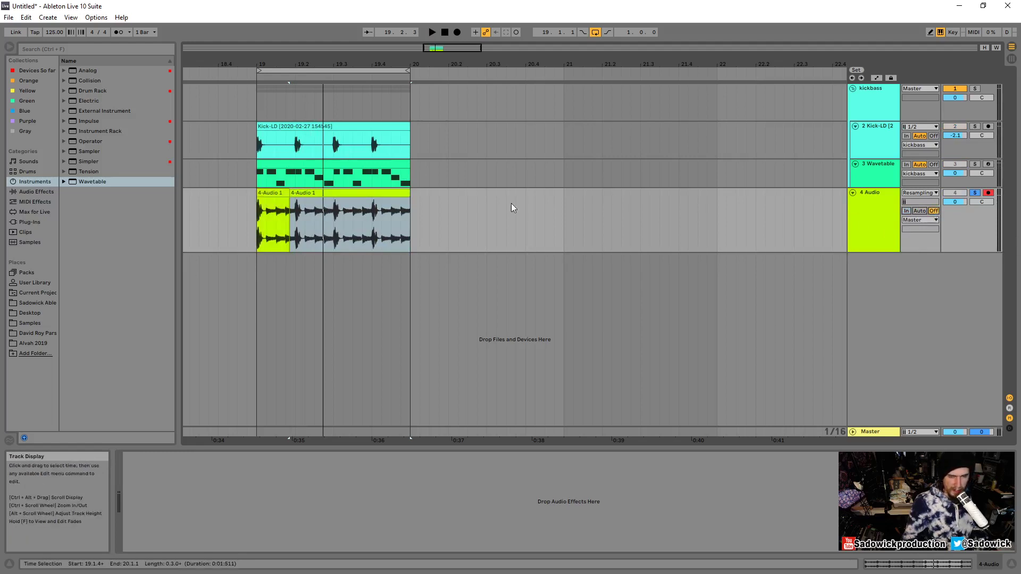
click(324, 191)
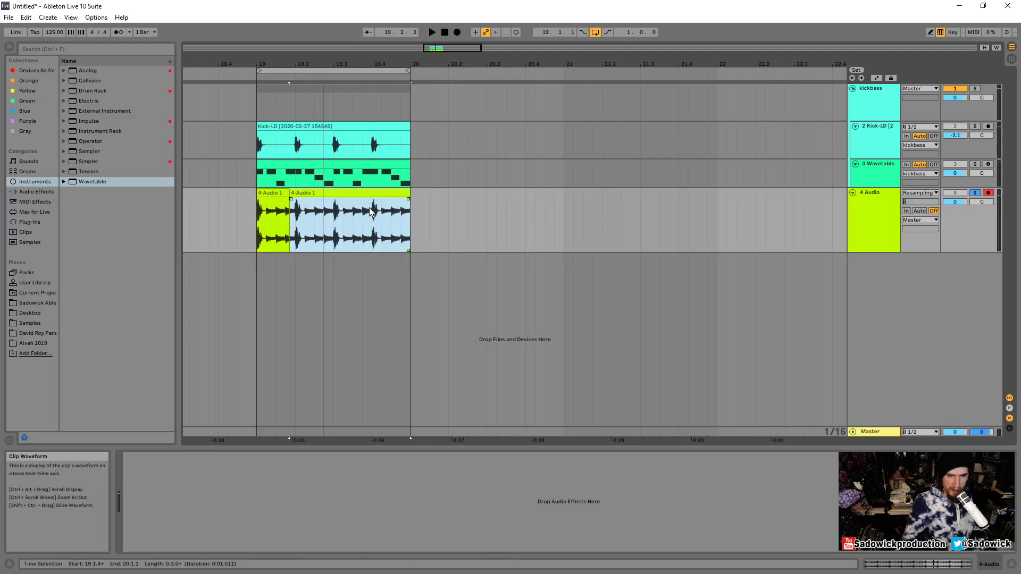
click(252, 232)
key(space)
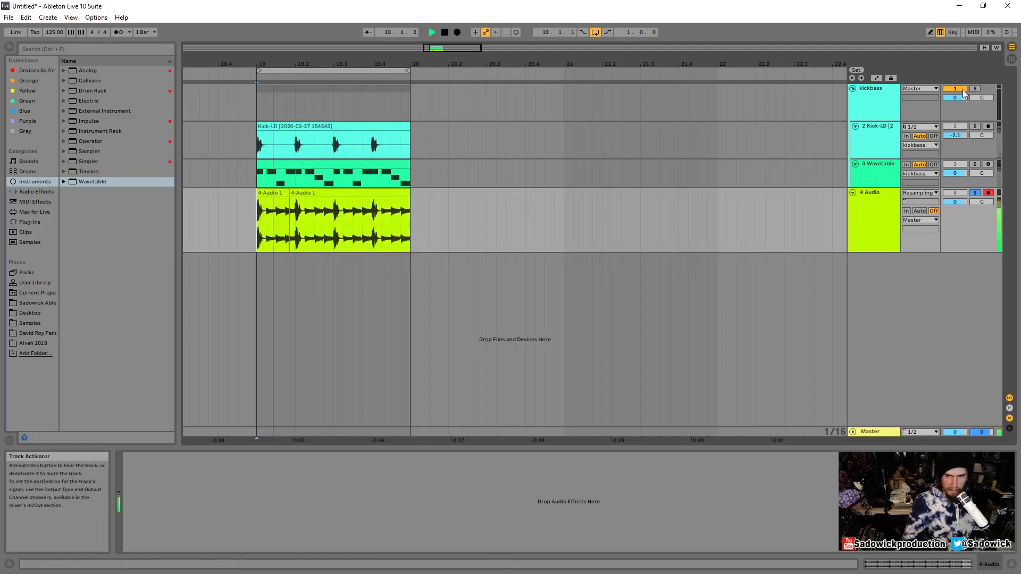
Step: Deactivate and fold the kickbass group, and extend the start of the second recorded clip back to 19.1.1
click(852, 88)
drag(975, 158, 966, 252)
key(space)
click(294, 98)
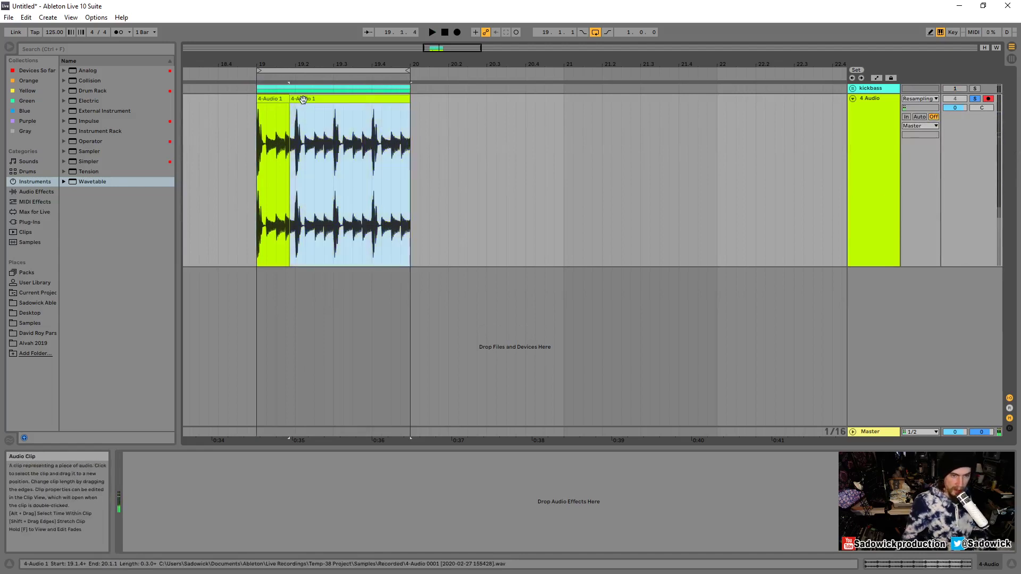
drag(294, 99, 259, 99)
drag(266, 64, 278, 105)
drag(998, 160, 992, 97)
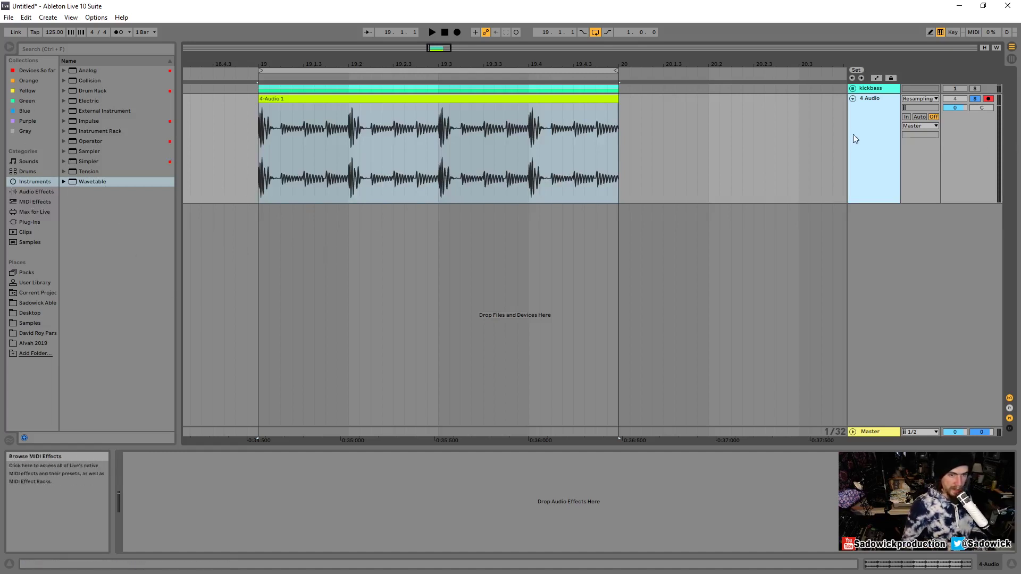
Step: Play the resampled clip, switch the kickbass group's solo during playback, and open the clip in the sample editor
key(space)
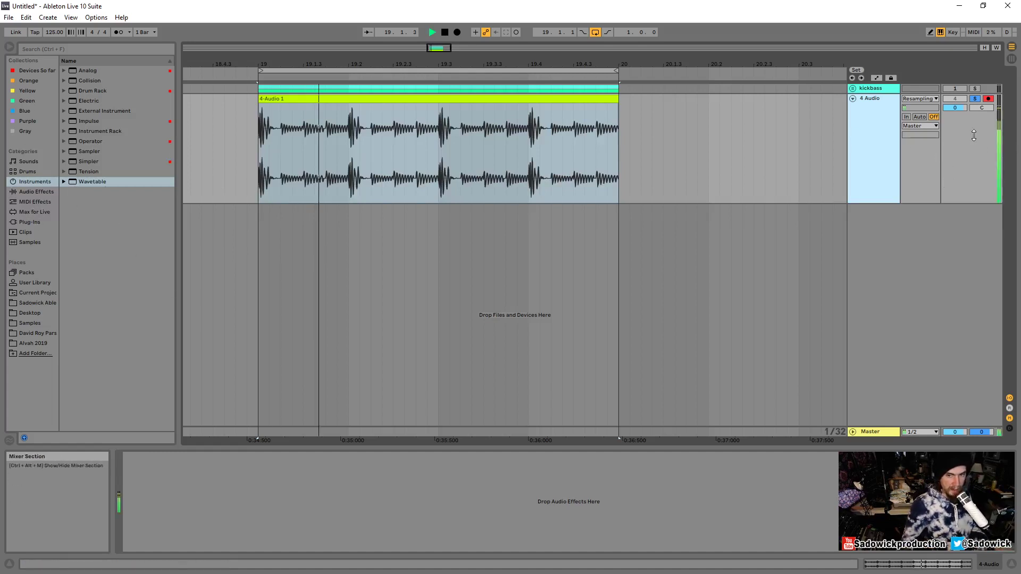
click(976, 89)
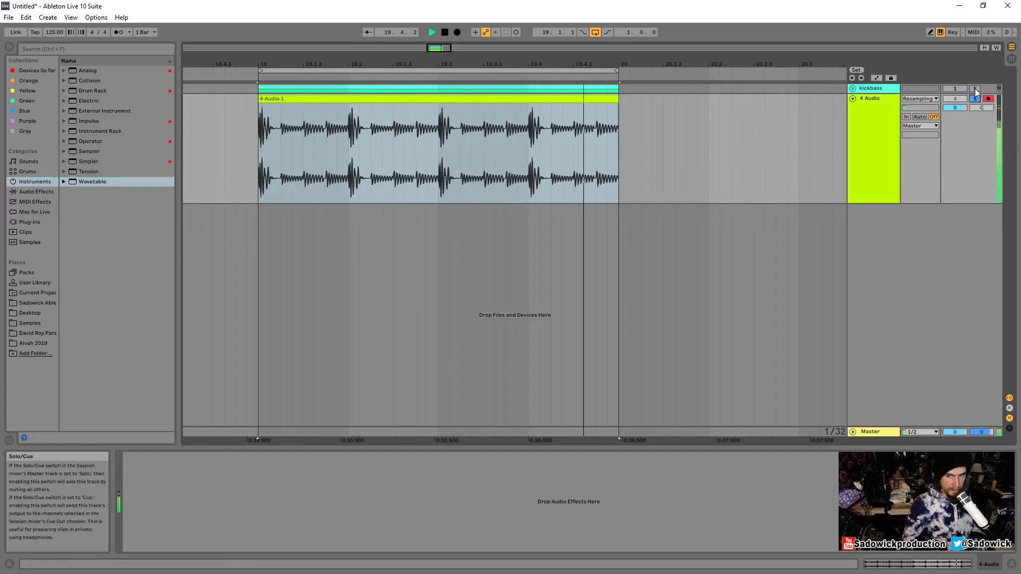
double_click(550, 154)
key(space)
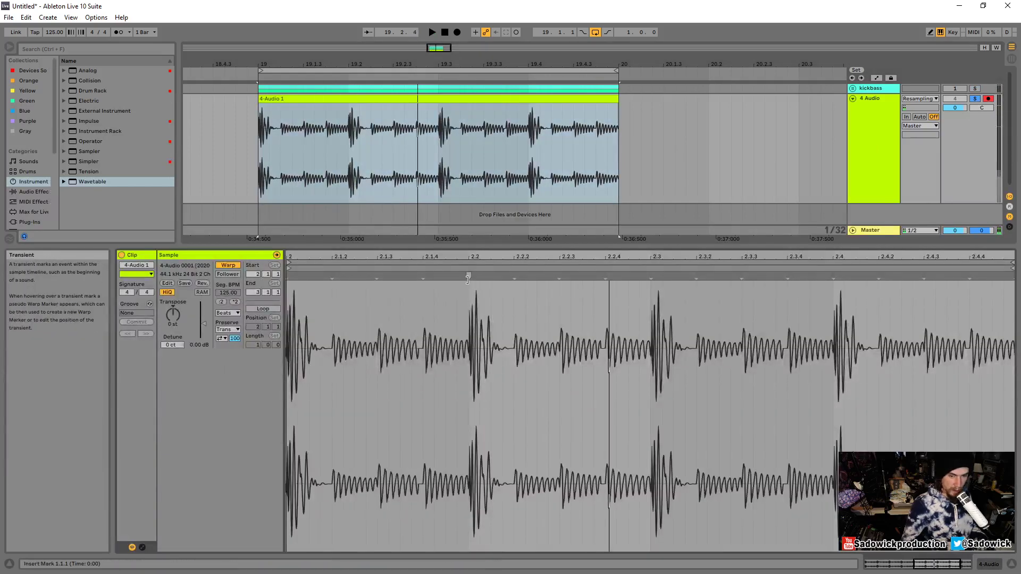
Step: Try shifting the transient at 2.2, undo it, and add warp markers at 2, 2.2 and 2.3
drag(469, 278, 268, 261)
key(ctrl+z)
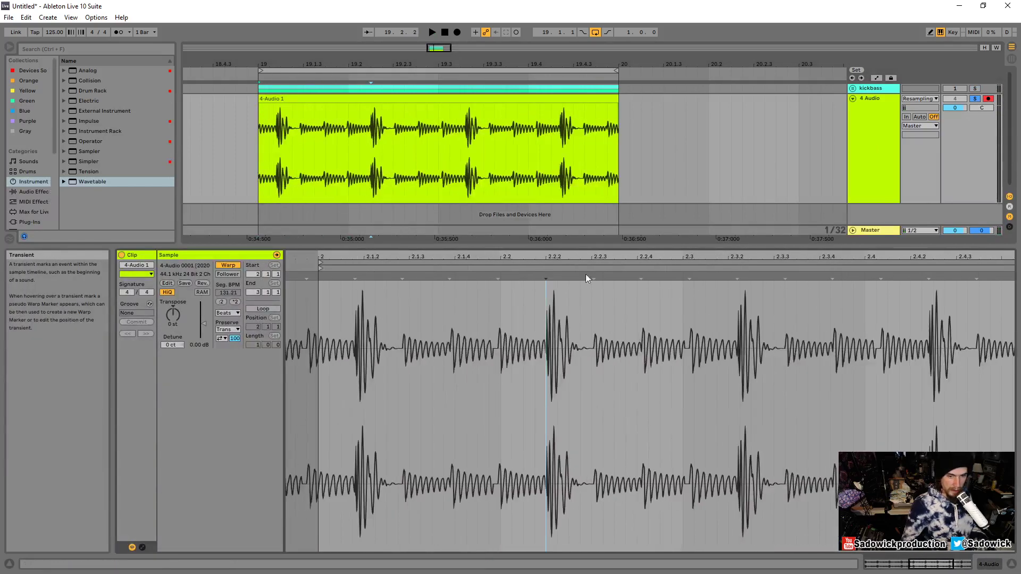
click(318, 275)
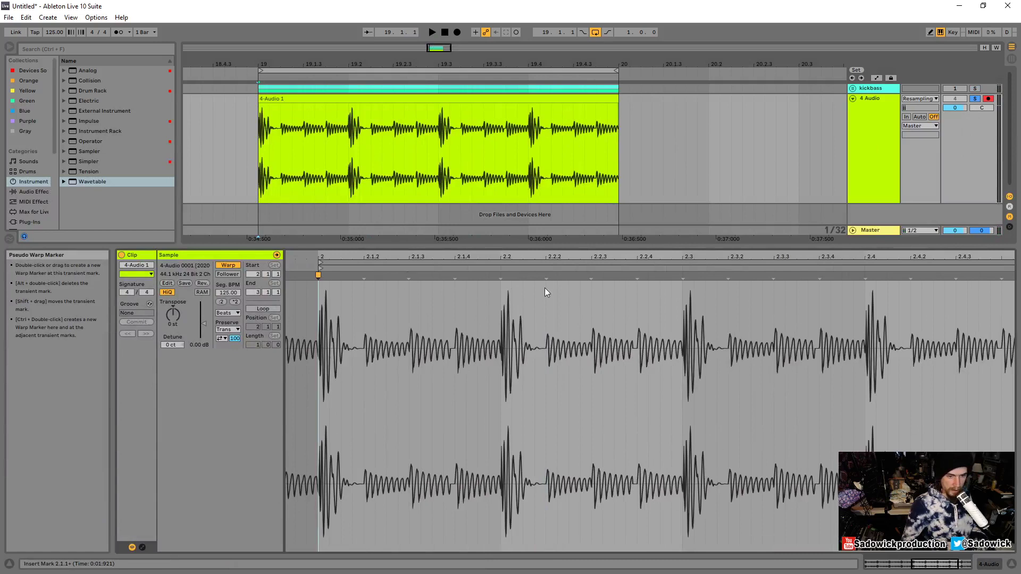
double_click(683, 278)
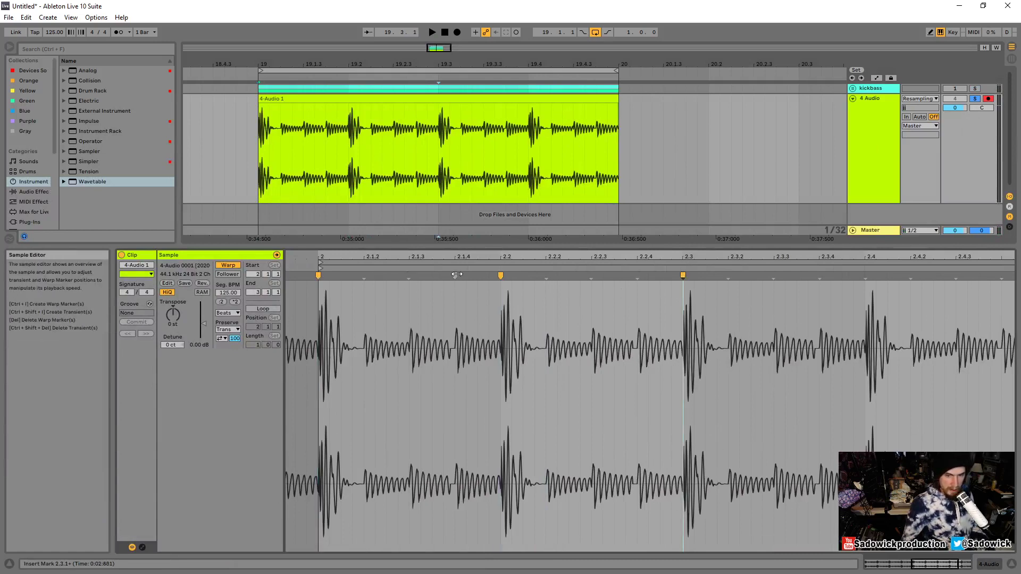
Step: Pull the transient near 2.1.4 toward 2.2 with a warp marker, play the loop, delete that marker, and shrink the clip view
drag(456, 278, 478, 272)
key(space)
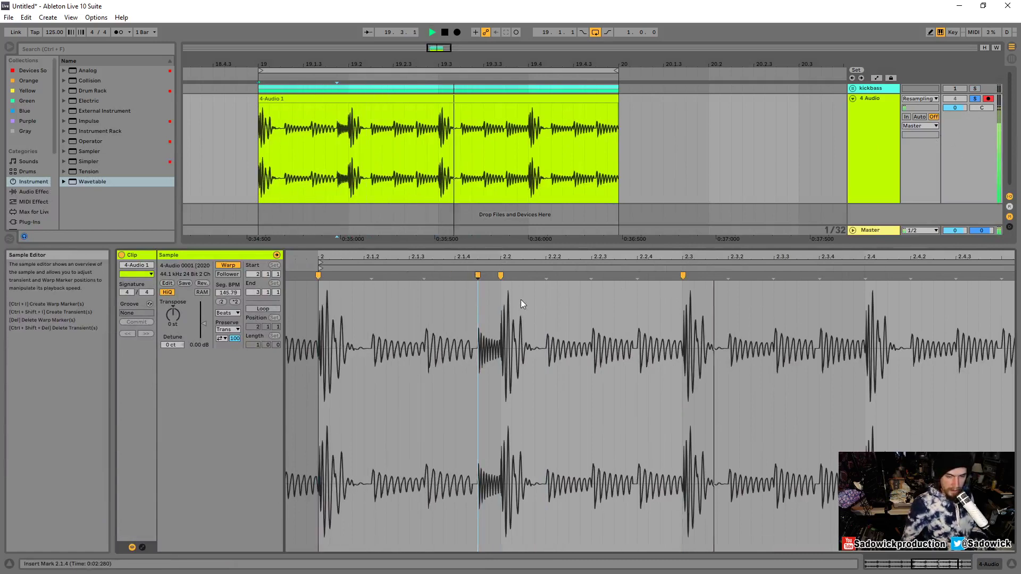
key(space)
double_click(478, 275)
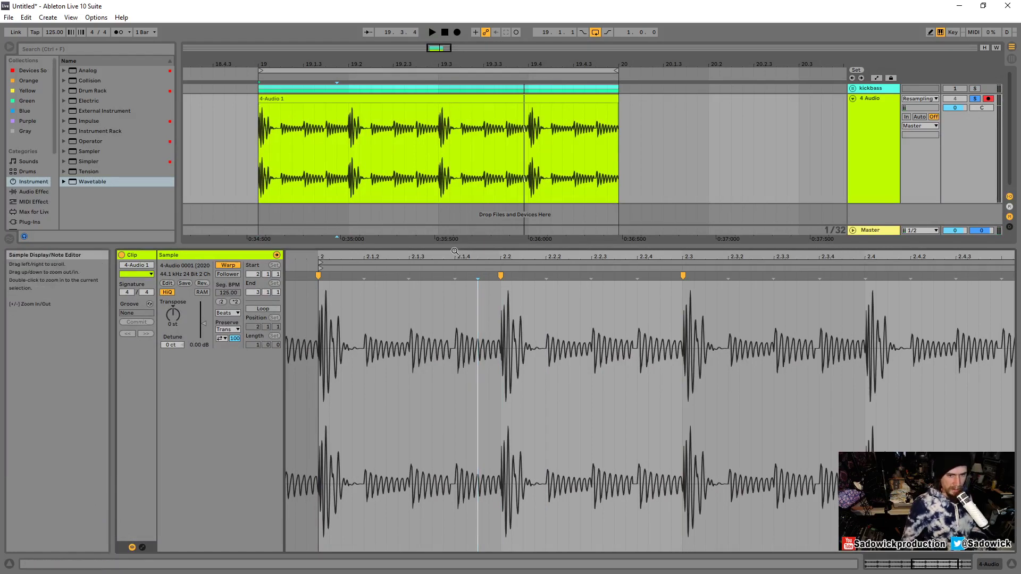
drag(470, 248, 470, 484)
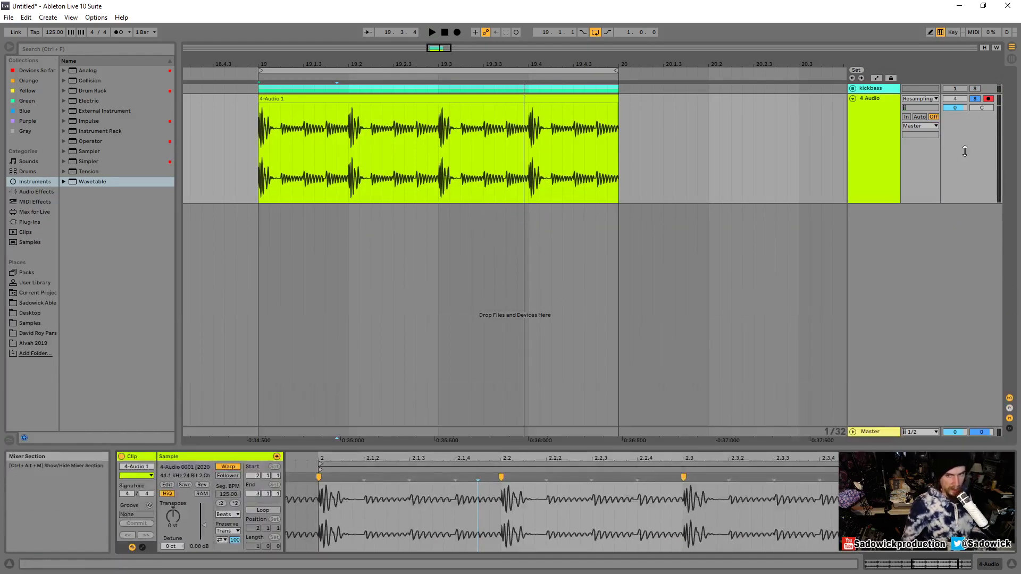
Step: Move the audio track into the kickbass group and back out below the Wavetable track, and fold the group
click(873, 96)
key(Delete)
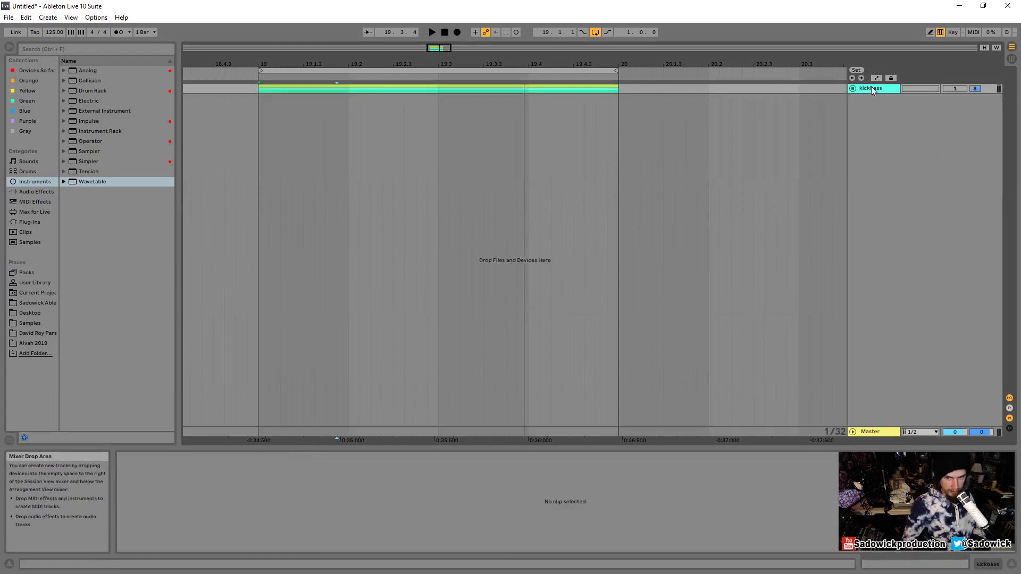
click(853, 89)
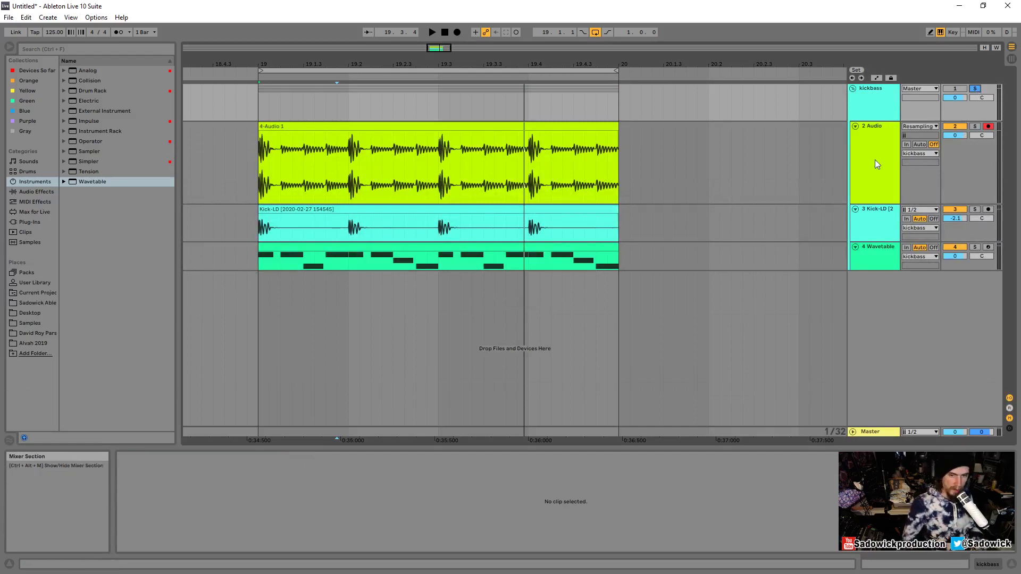
drag(960, 183, 960, 160)
drag(875, 128, 880, 251)
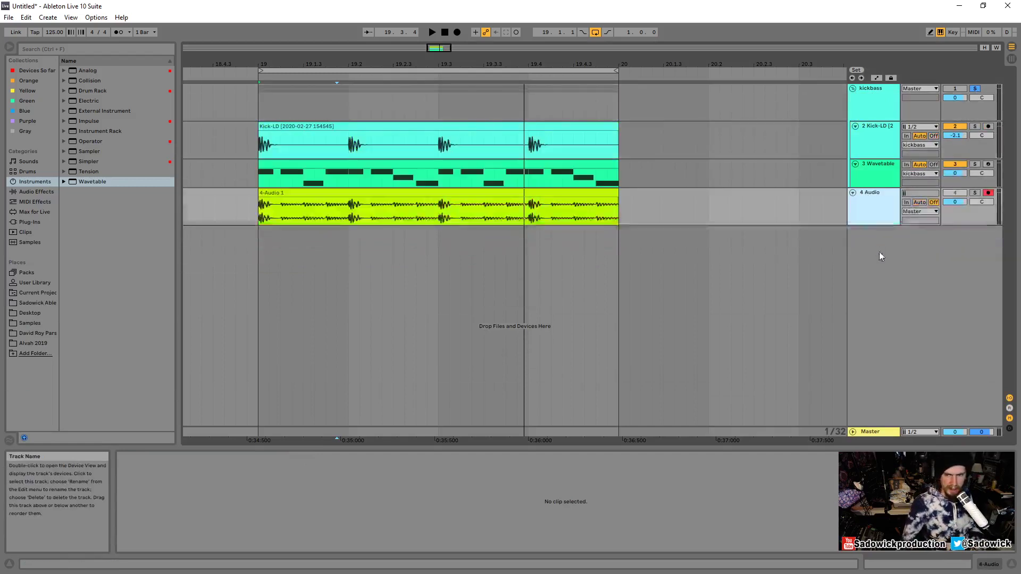
click(853, 89)
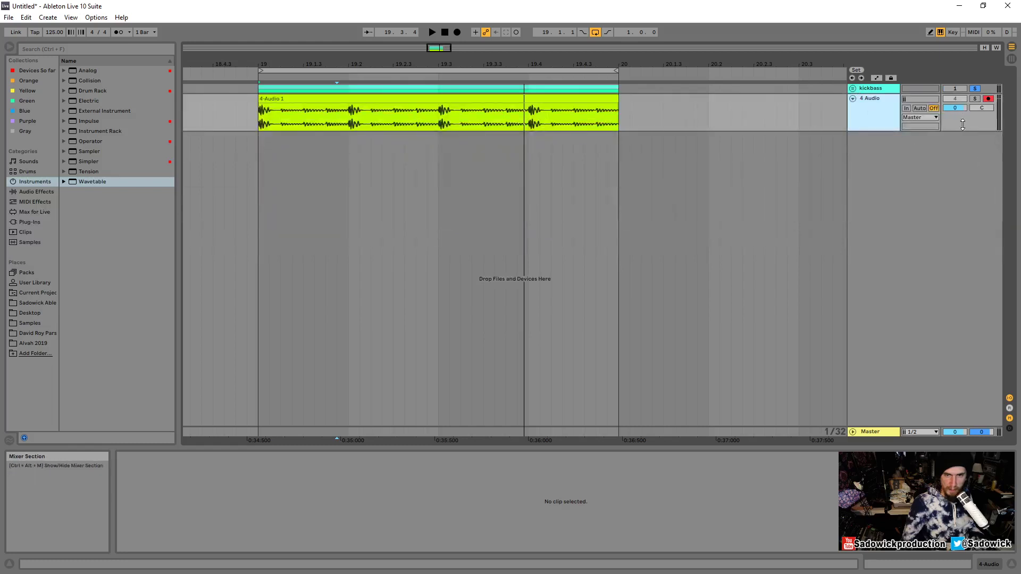
Step: Add an Auto Filter to the 4 Audio track as a bandpass at about 758 Hz with 63% resonance
key(h)
click(34, 192)
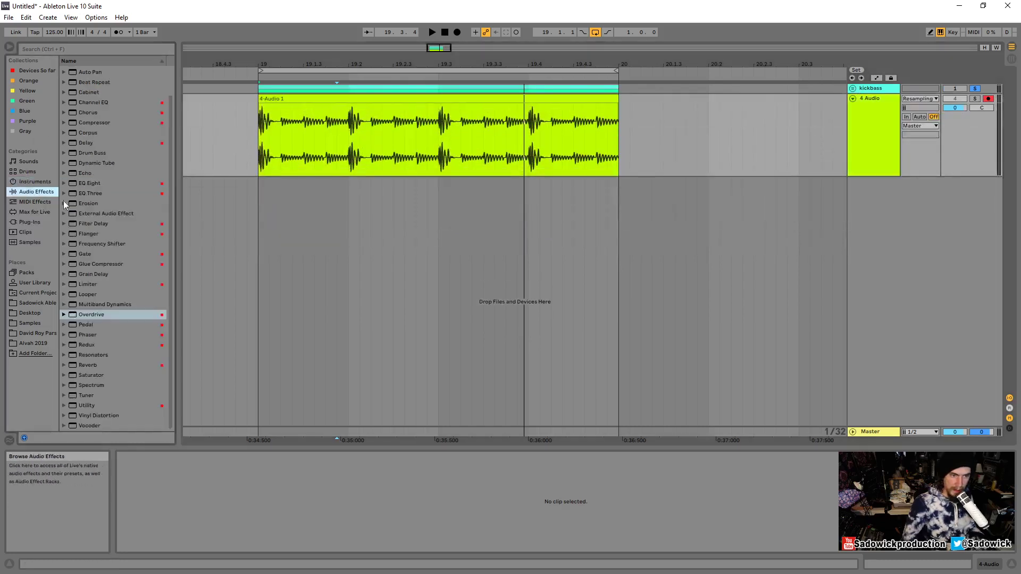
scroll(106, 142, up, 3)
click(93, 92)
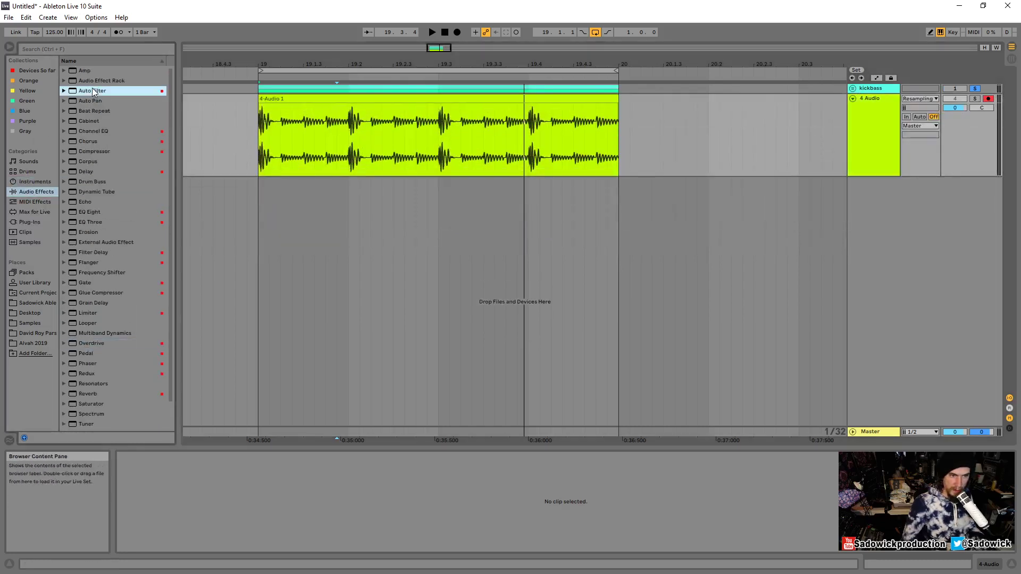
drag(93, 91, 407, 157)
click(183, 526)
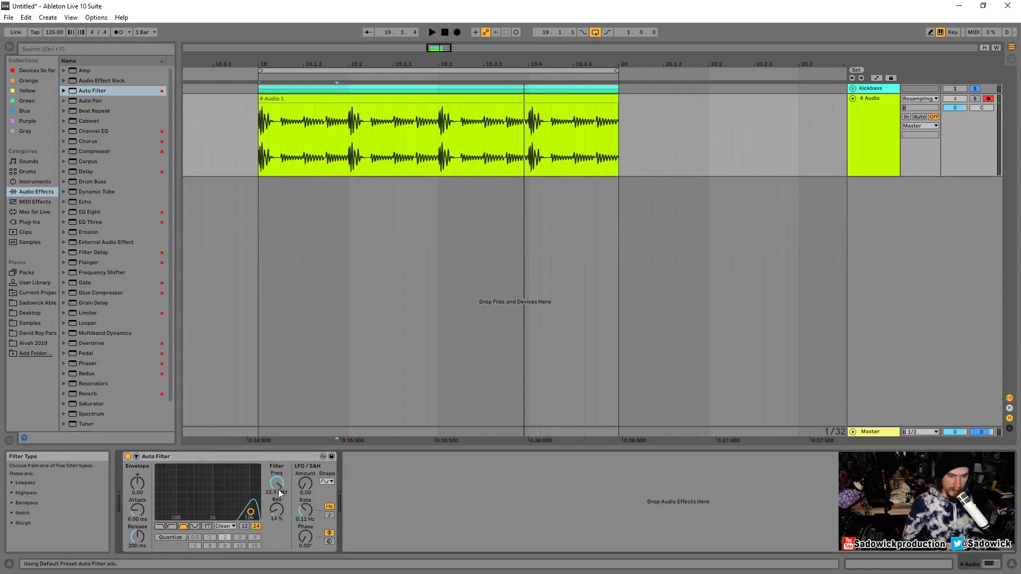
drag(276, 511, 278, 487)
Step: Play the loop and alternate solo between the kickbass group and the filtered audio track to compare them
key(space)
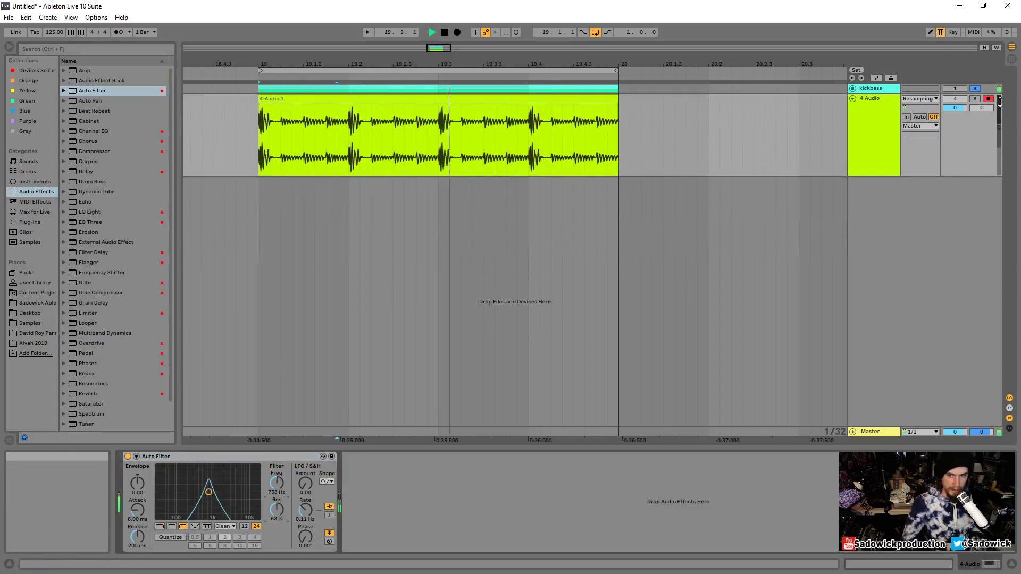
click(976, 99)
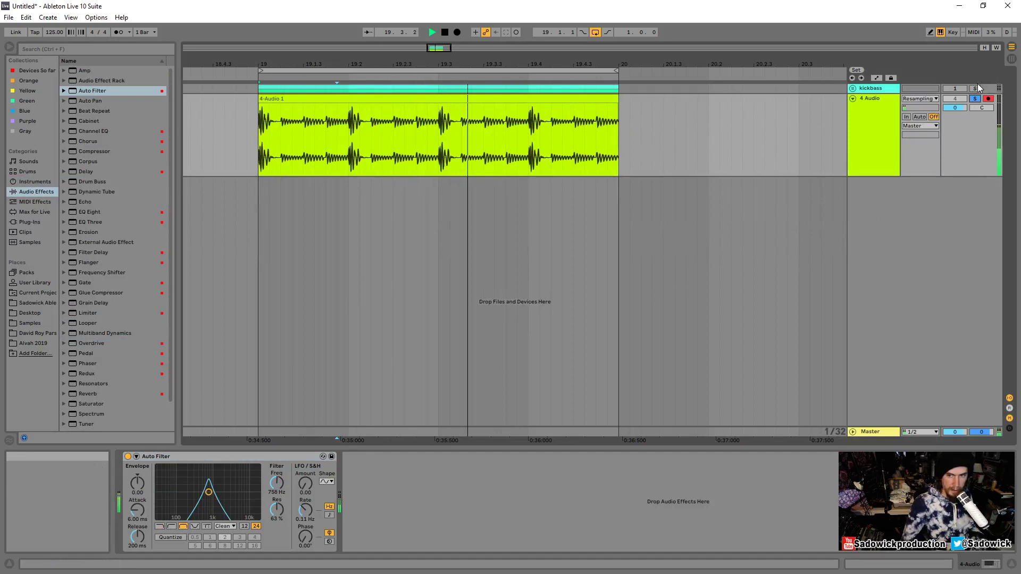
click(974, 89)
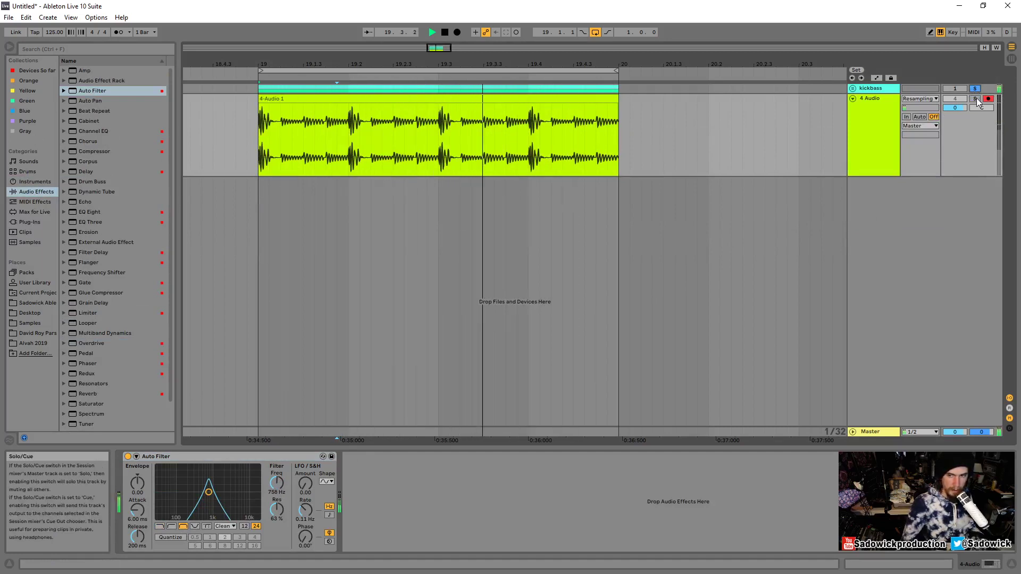
click(976, 100)
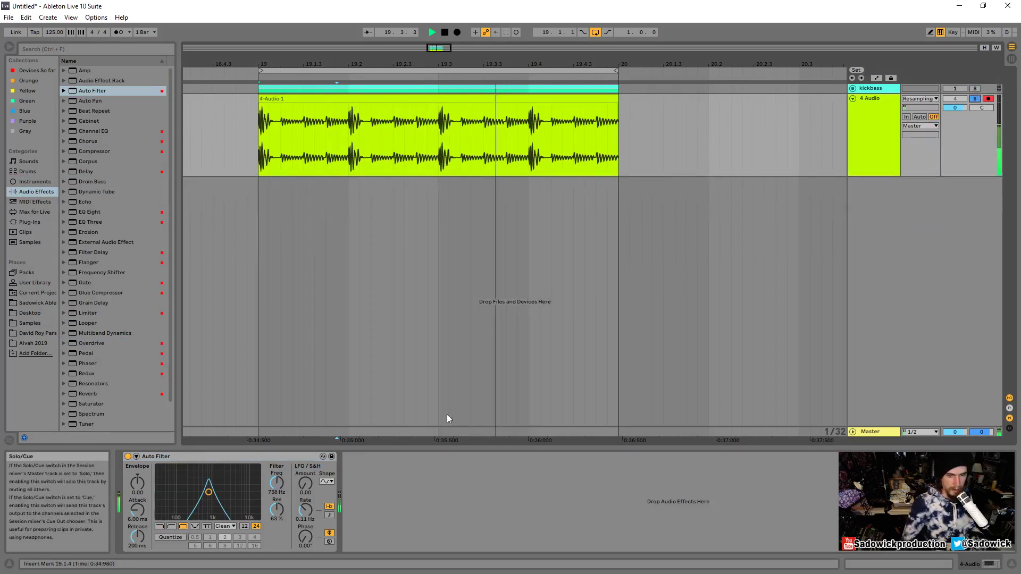
Step: Lower the Auto Filter frequency to 472 Hz, compare against the soloed kickbass group, stop playback and clear the solos
drag(276, 484, 276, 491)
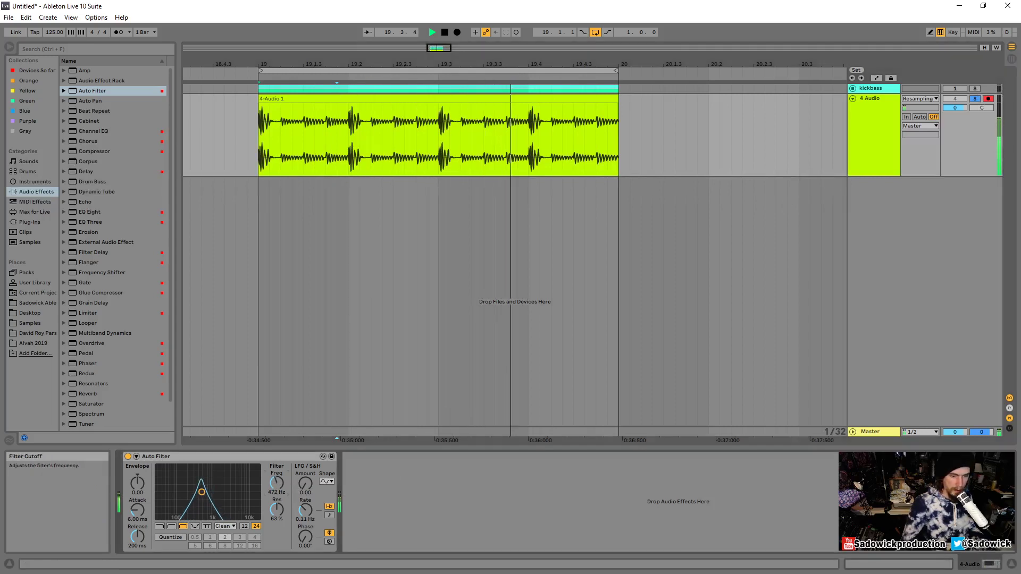
click(976, 100)
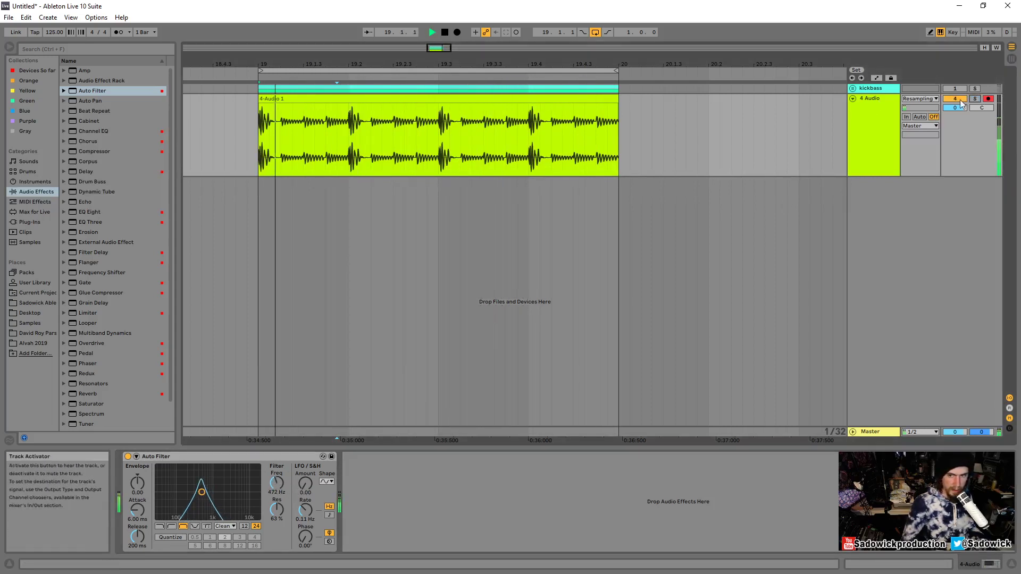
click(975, 89)
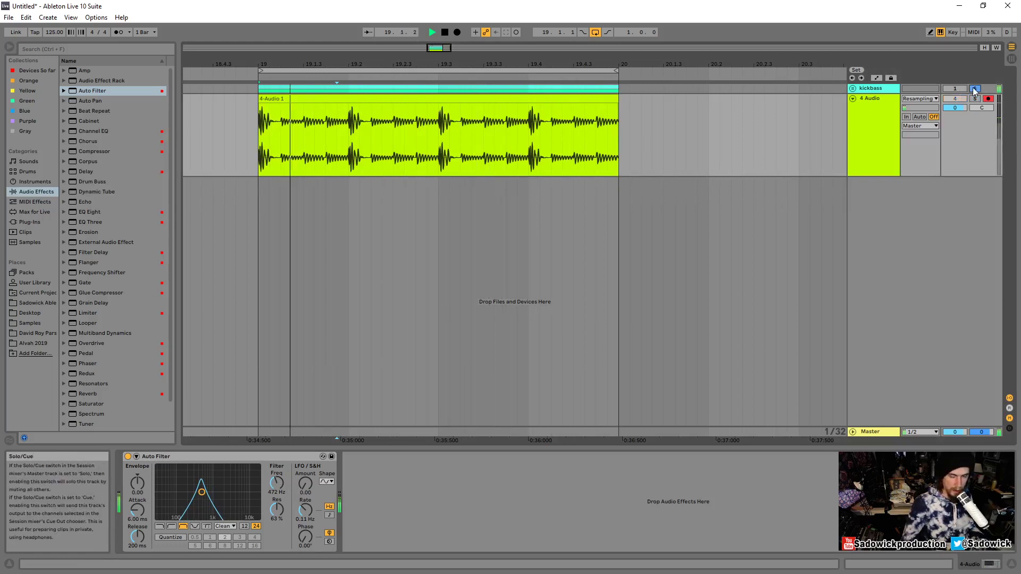
key(space)
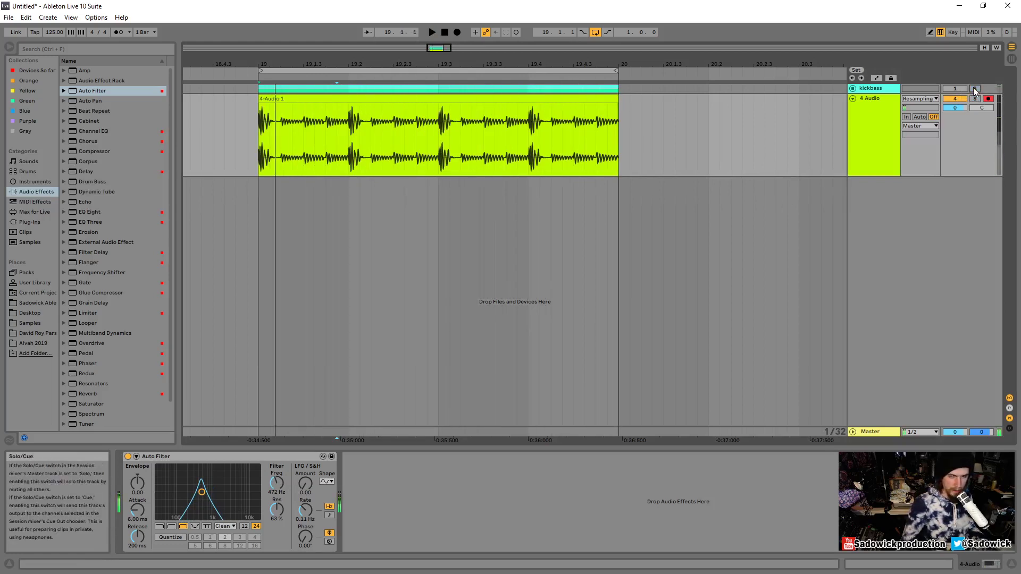
click(975, 89)
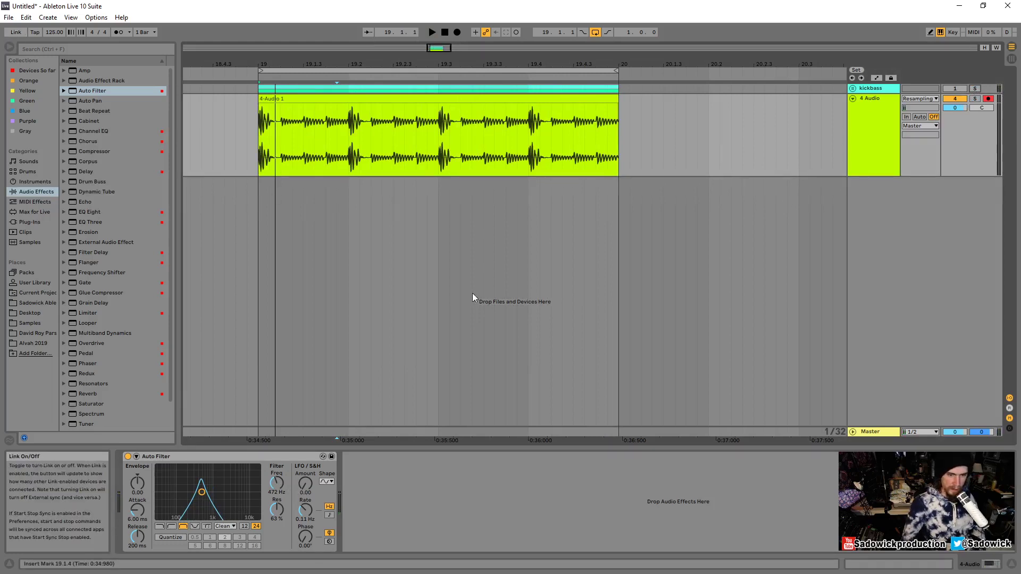
Step: Reduce the audio track's height, unfold the kickbass group, and show the device chains of the Kick-LD and Wavetable tracks
drag(958, 145, 962, 128)
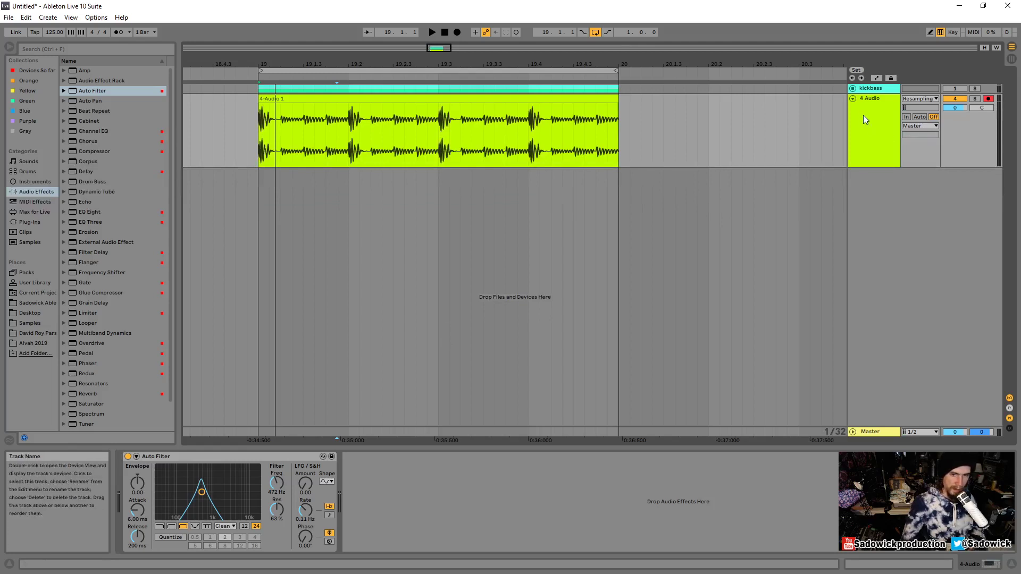
click(852, 89)
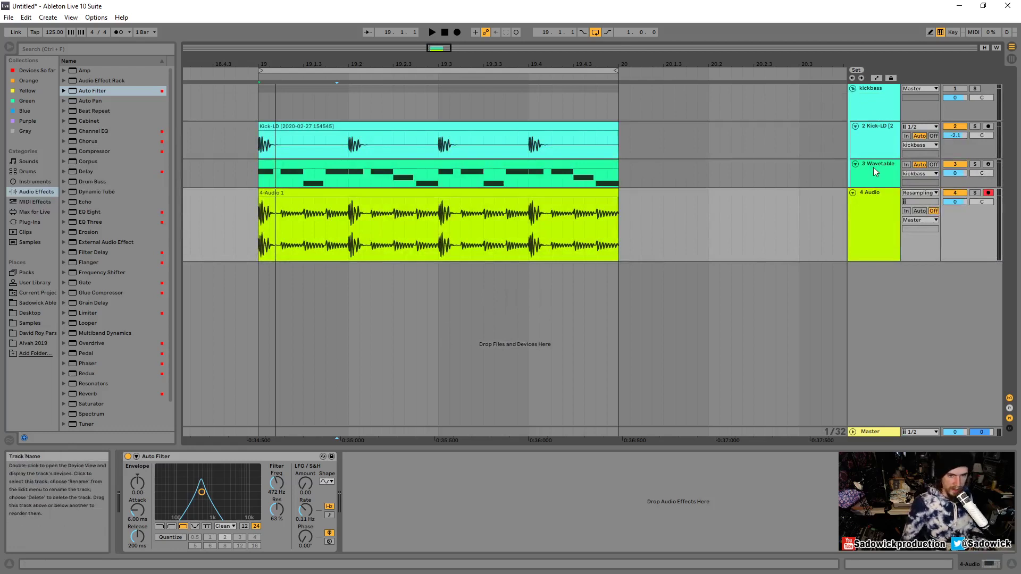
click(866, 127)
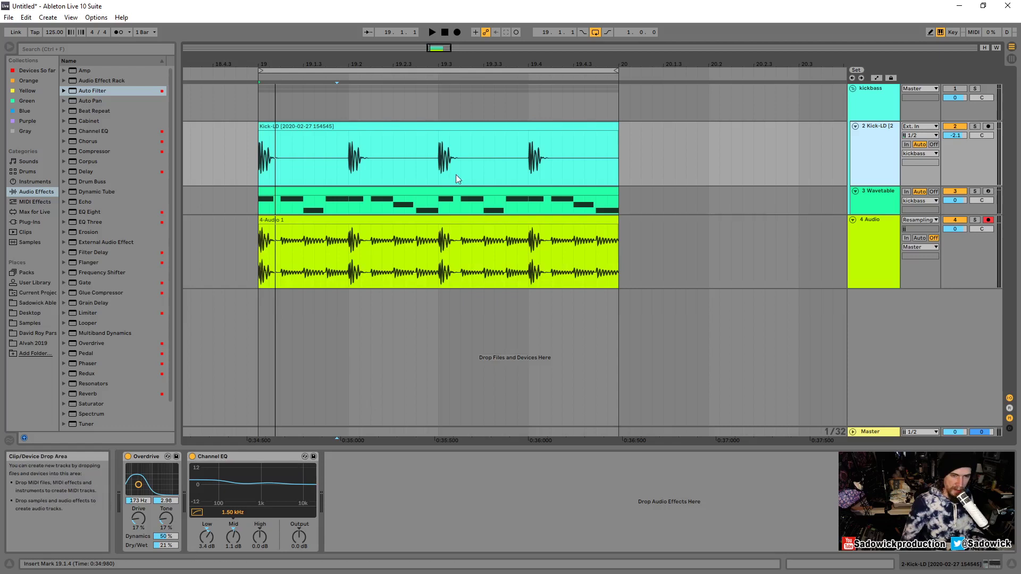
click(376, 187)
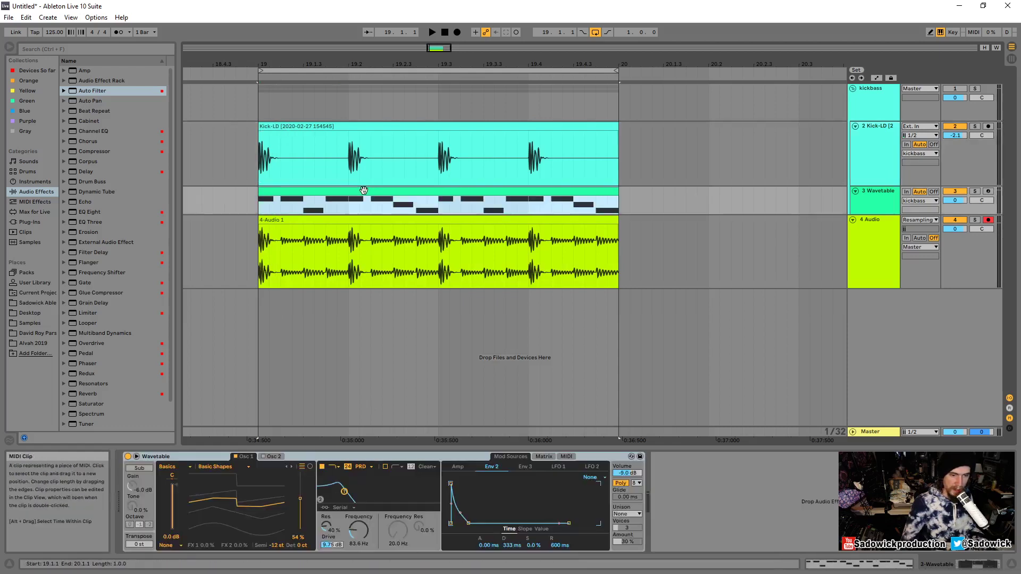